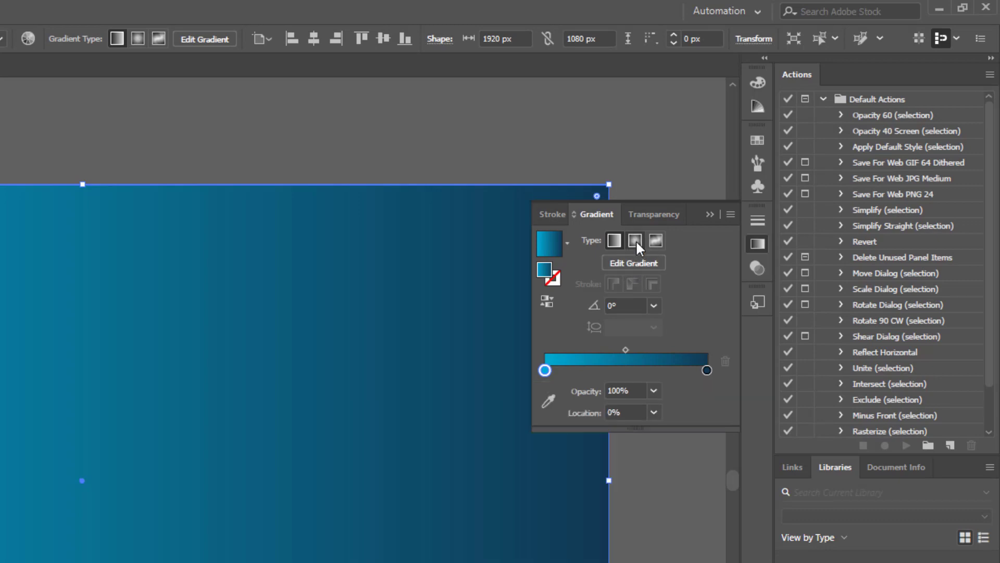
Make the background rectangle's gradient radial, stretch it into a wide ellipse with about 51% aspect ratio, and move its centre lower
left_click(637, 239)
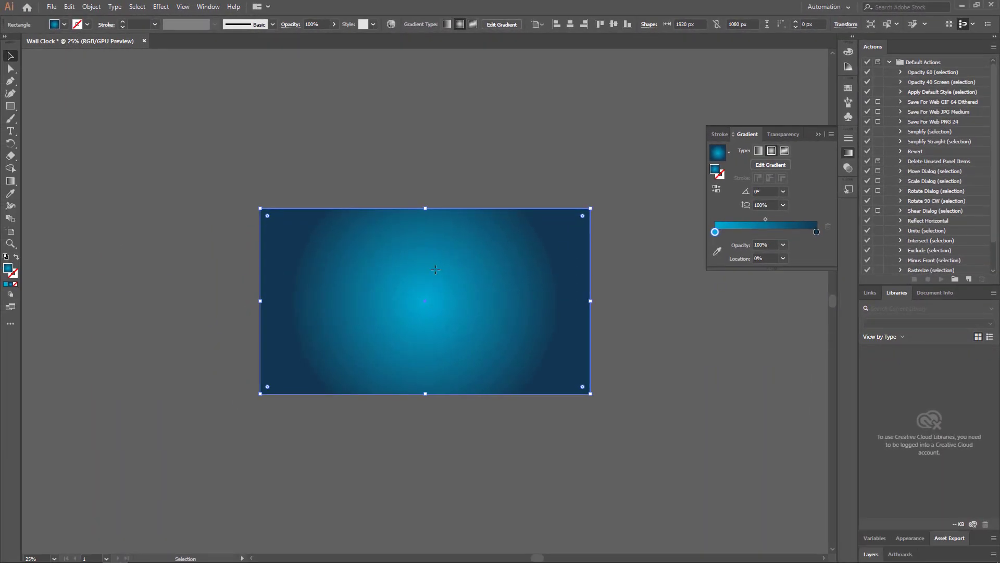
key("g")
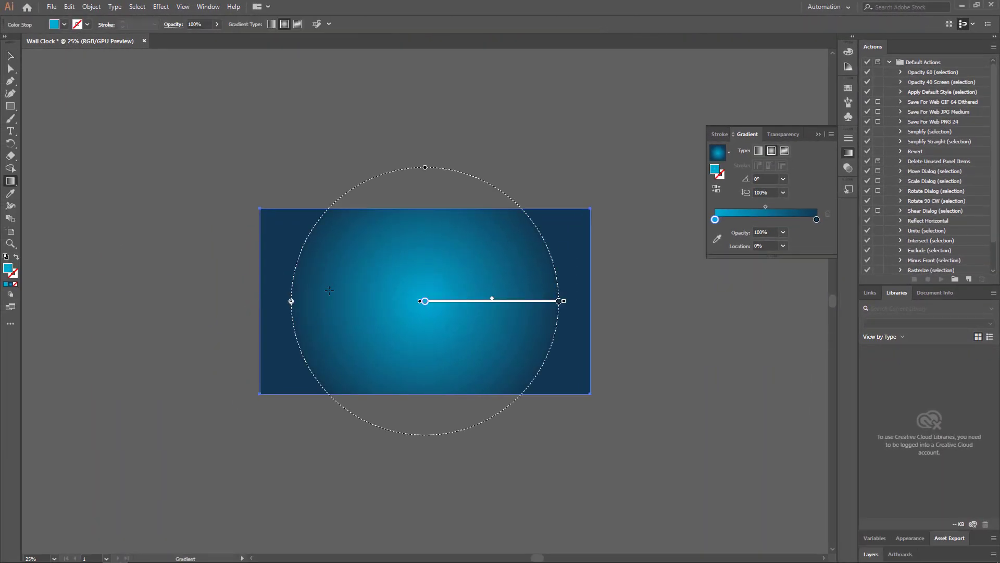
left_click_drag(291, 301, 200, 301)
left_click_drag(425, 76, 435, 186)
left_click_drag(442, 305, 444, 342)
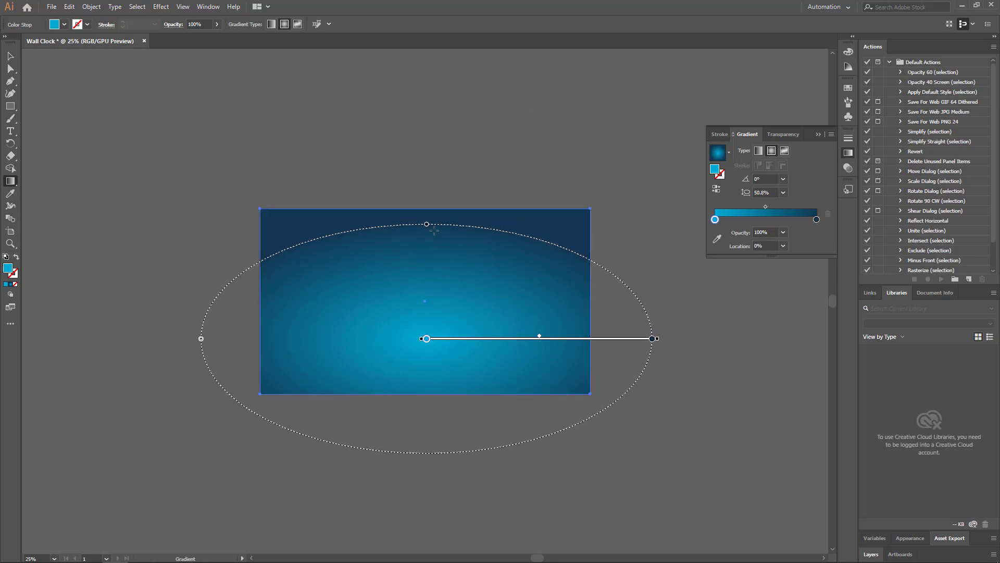
Shift the radial gradient's midpoint toward its light centre, raise the aspect ratio to about 56%, and deselect the rectangle
left_click_drag(541, 339, 515, 342)
left_click_drag(426, 225, 427, 211)
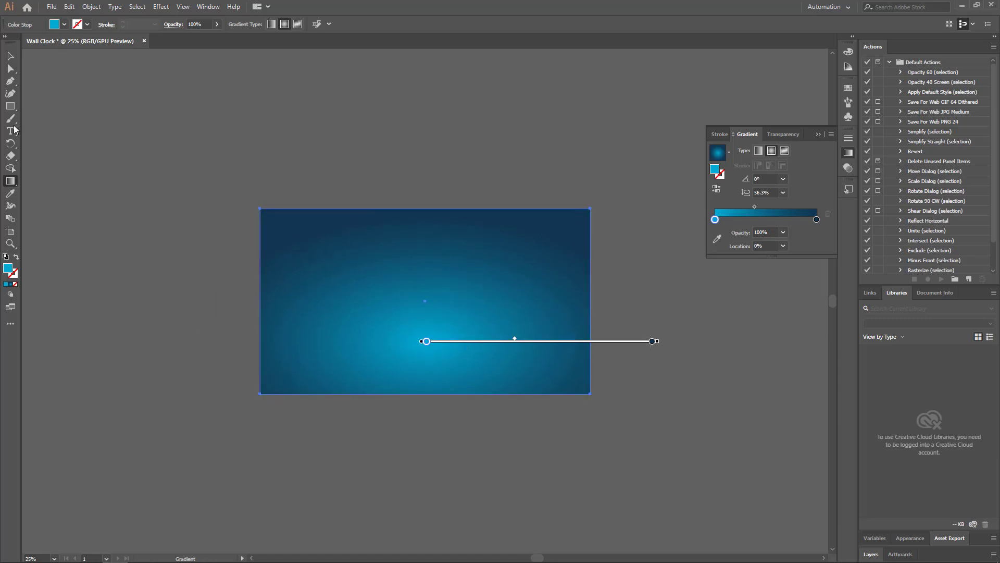
left_click(11, 55)
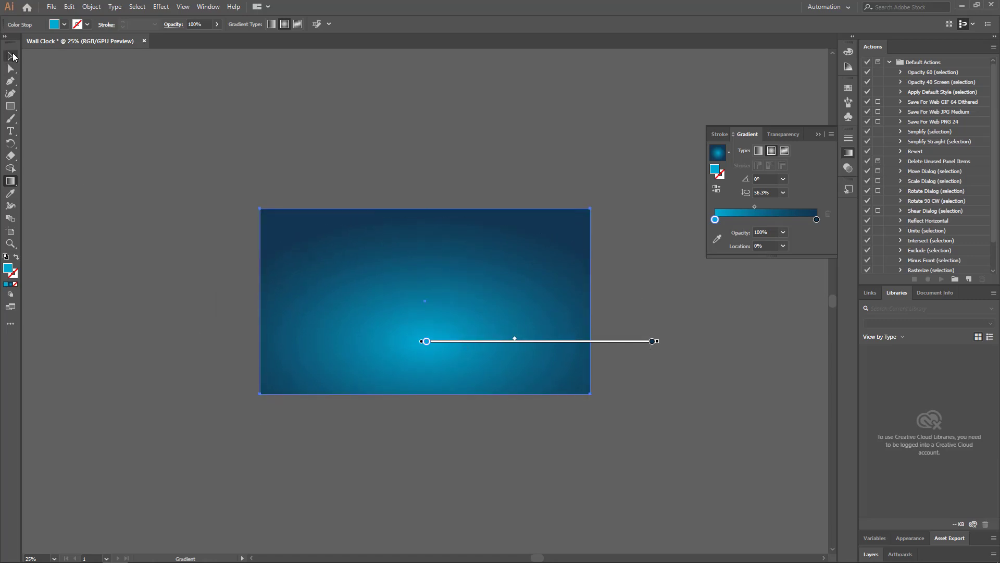
left_click(281, 191)
Show the Layers panel, place it directly below the Gradient panel, and make it taller
left_click(208, 7)
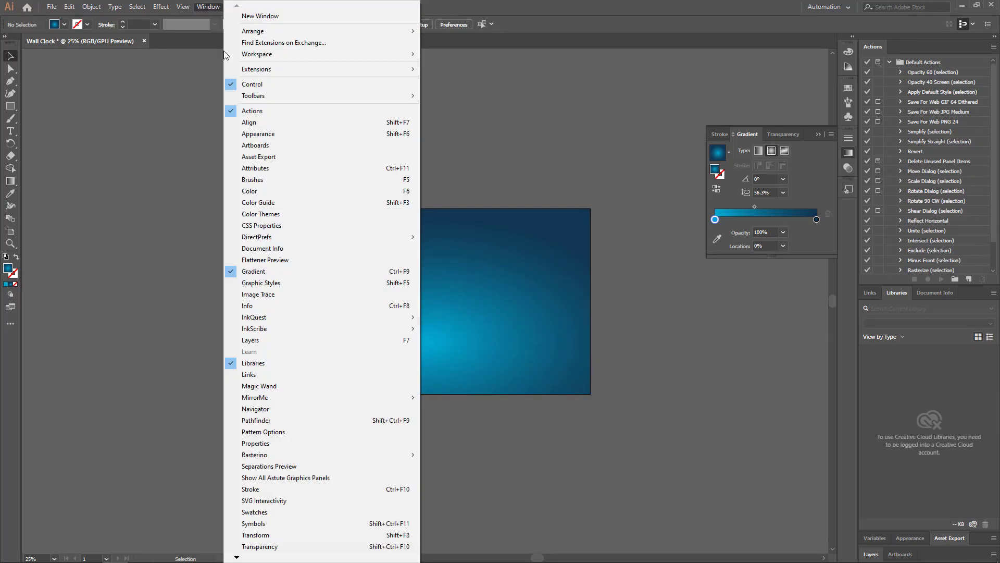
left_click(279, 341)
left_click_drag(871, 477, 718, 271)
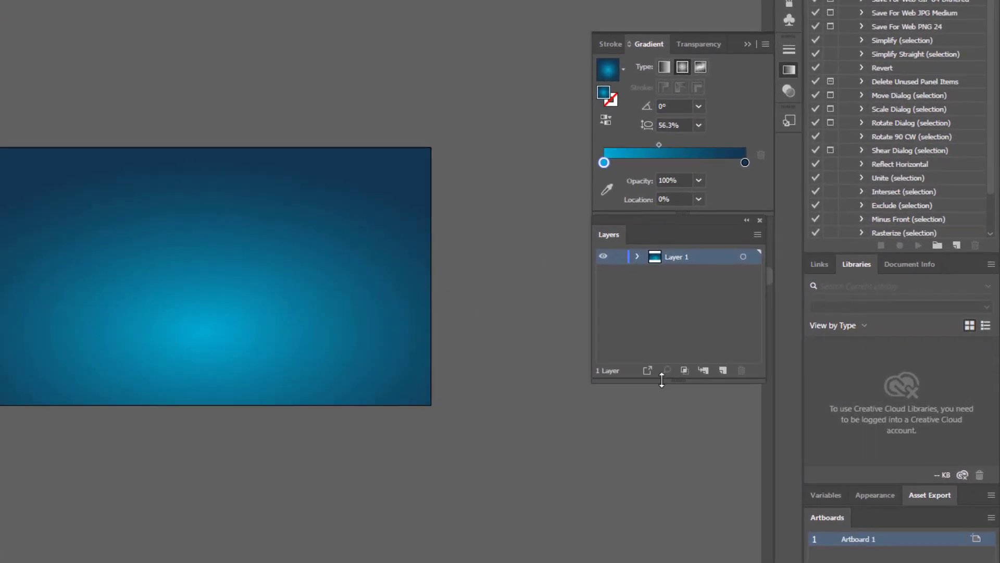
left_click_drag(662, 380, 672, 462)
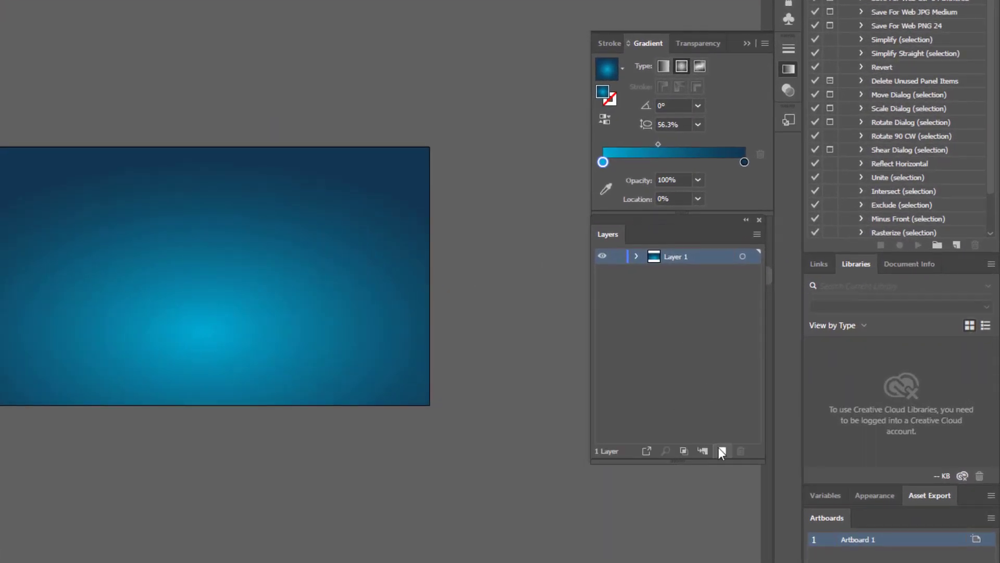
Add five new layers above Layer 1
left_click(722, 451)
left_click(722, 451)
left_click(722, 452)
left_click(721, 451)
left_click(721, 451)
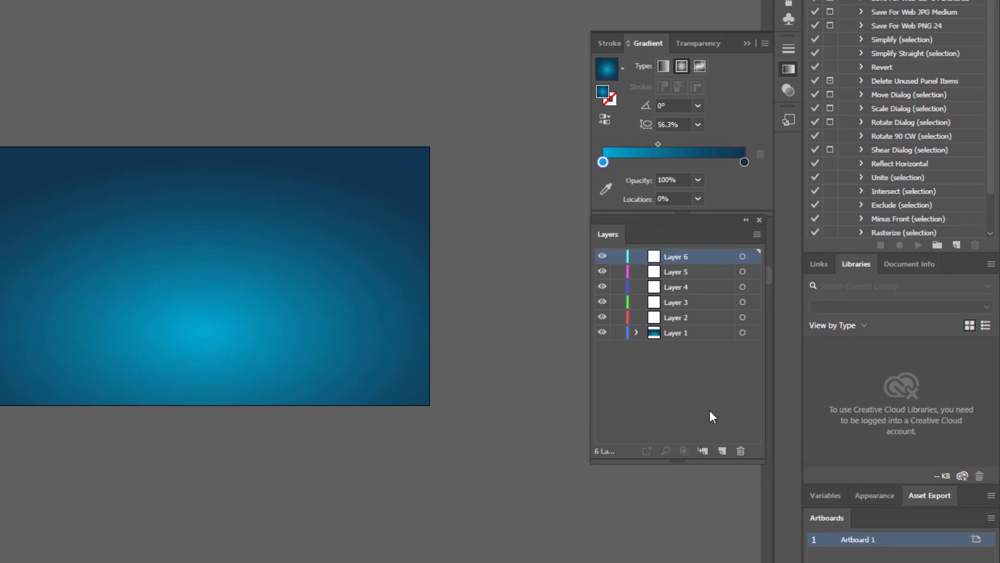
Rename Layer 1 as BG and lock it
left_click(676, 330)
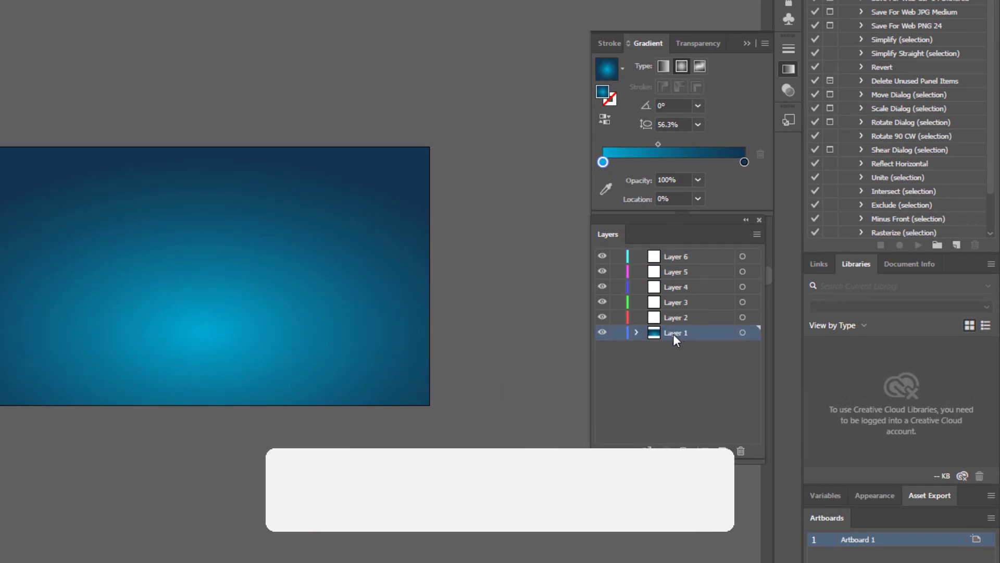
double_click(672, 333)
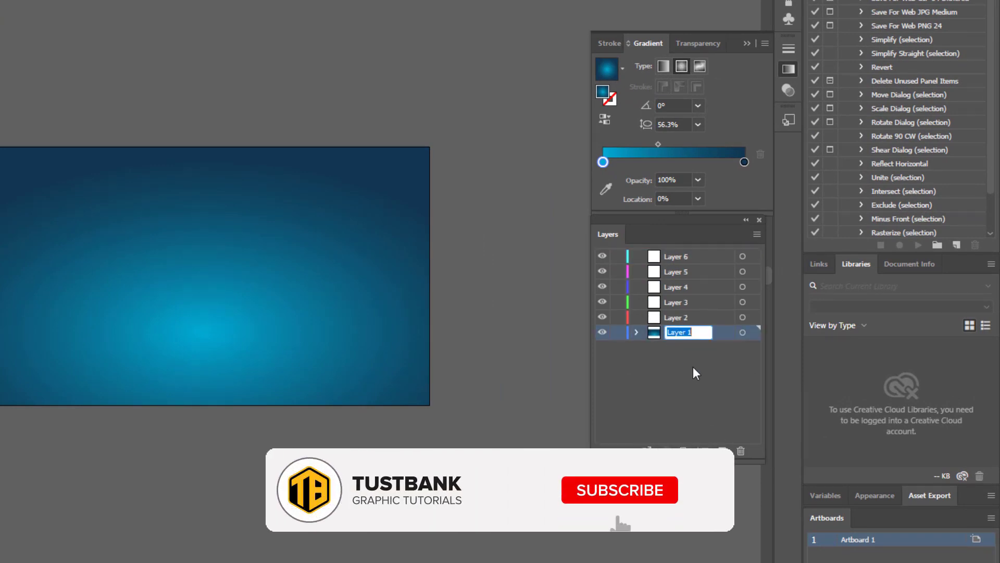
type("BG")
key("Return")
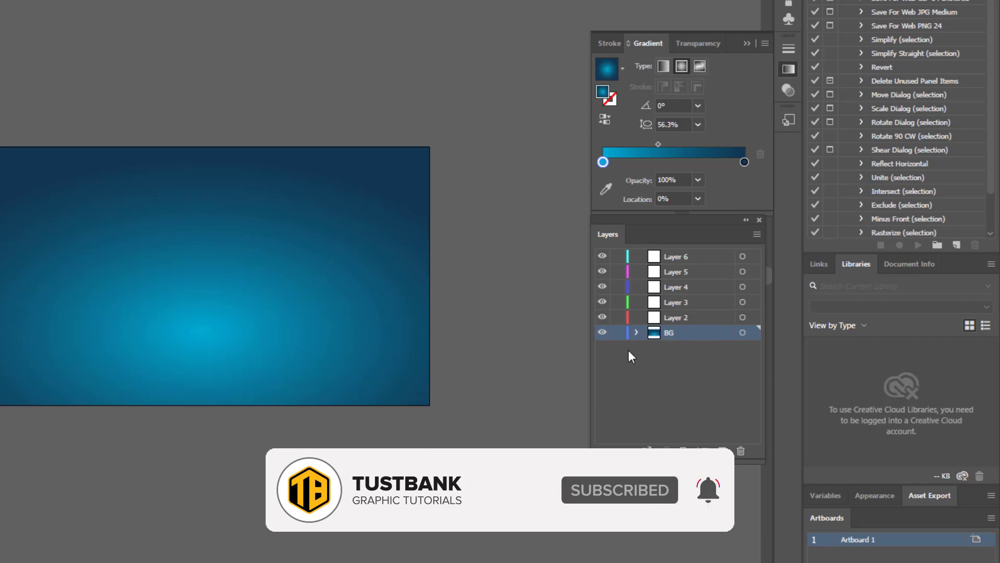
Rename Layer 2 as Clock COVER
left_click(675, 318)
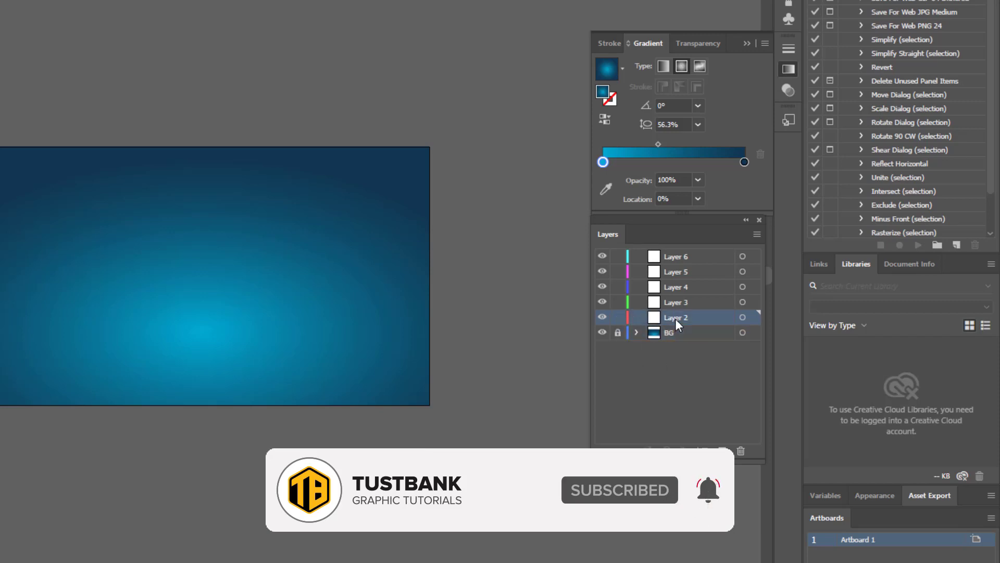
double_click(675, 318)
type("cloc")
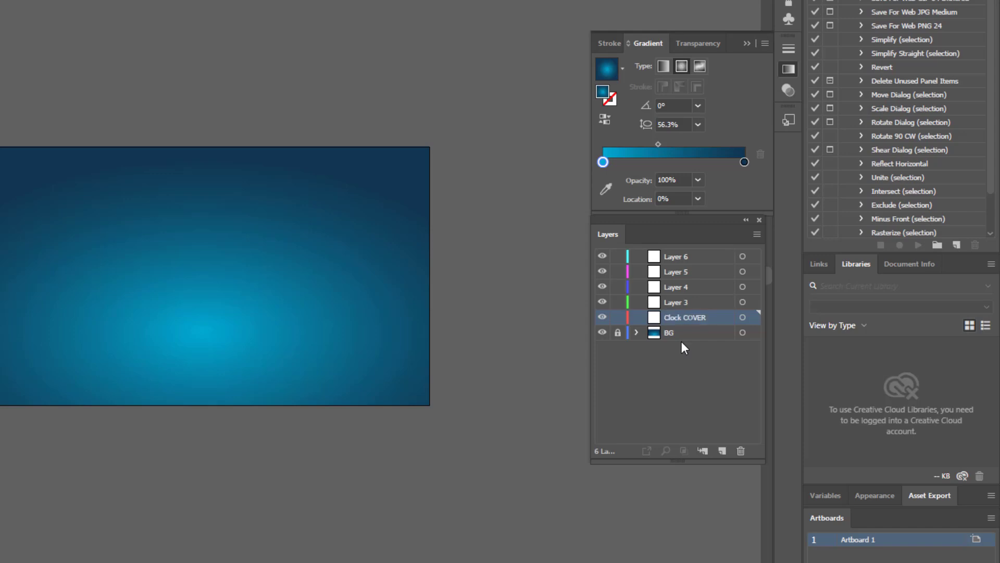
left_click(620, 383)
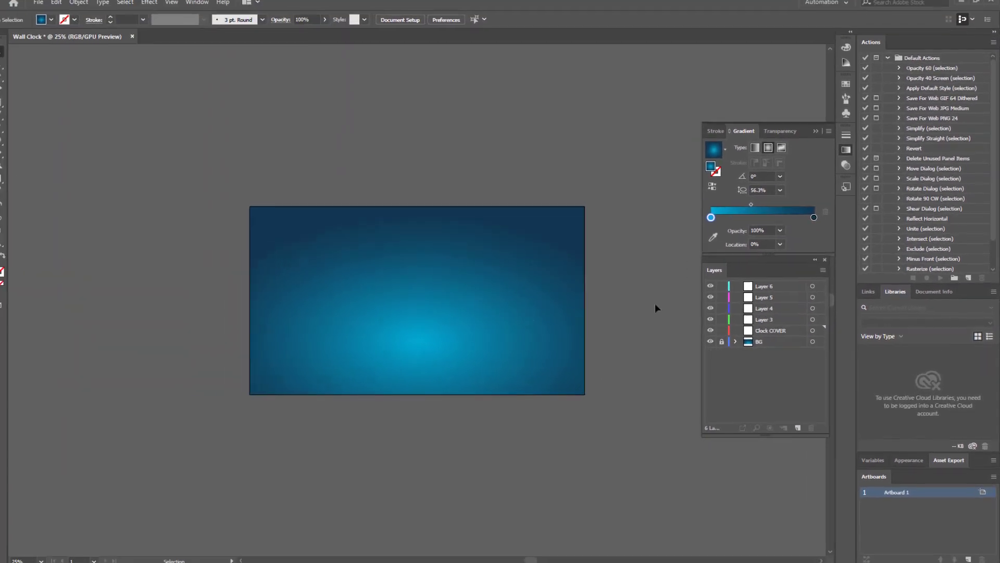
Create a circle 795 px wide and 795 px high on the Clock COVER layer with the Ellipse tool
left_click(765, 332)
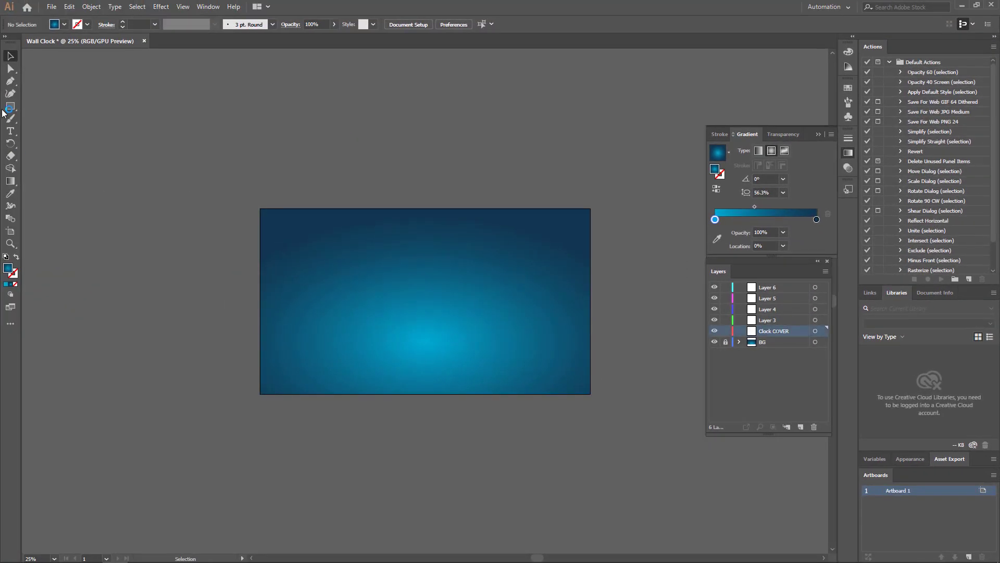
left_click_drag(10, 106, 46, 122)
left_click(503, 265)
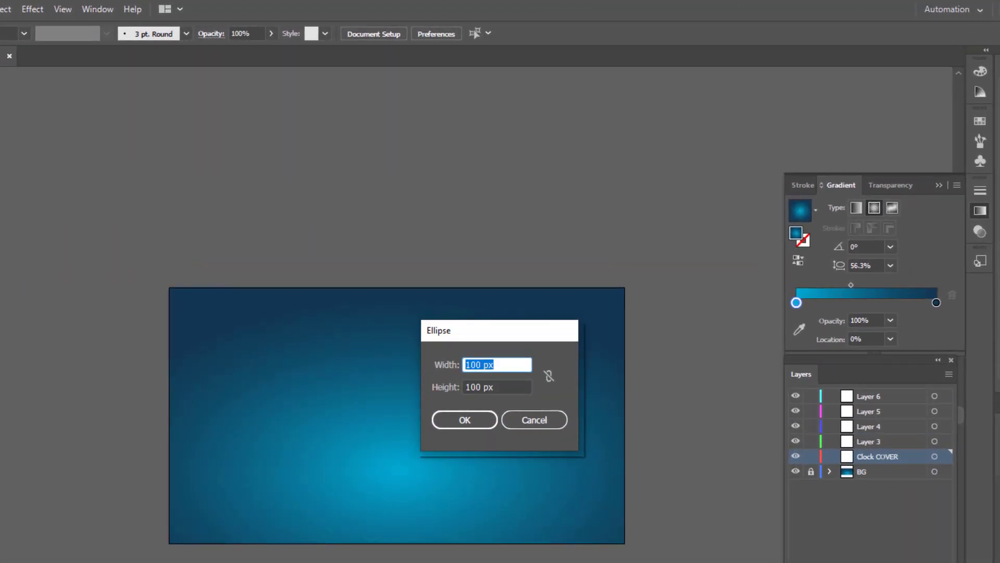
type("795")
key("Tab")
type("7")
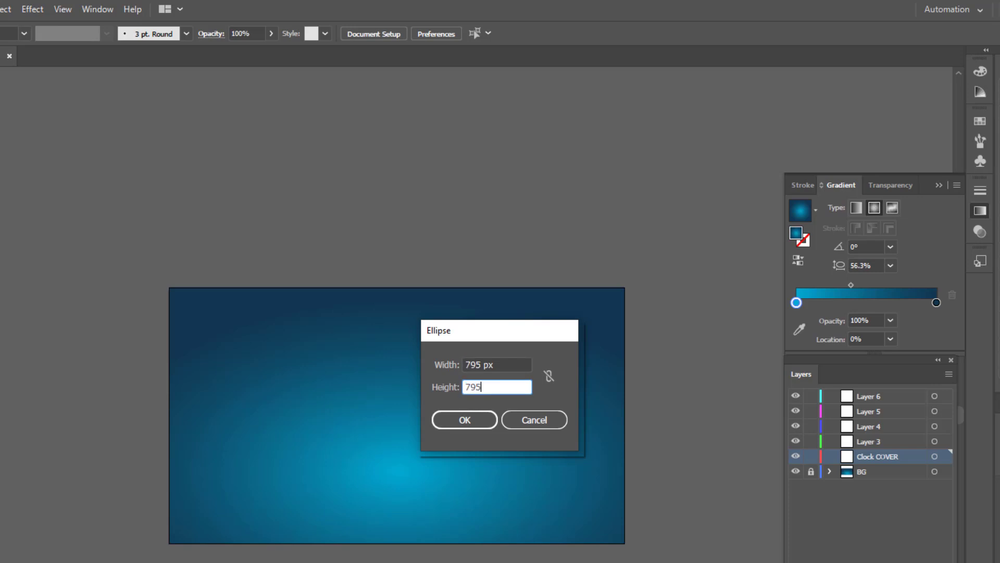
key("Tab")
left_click(466, 418)
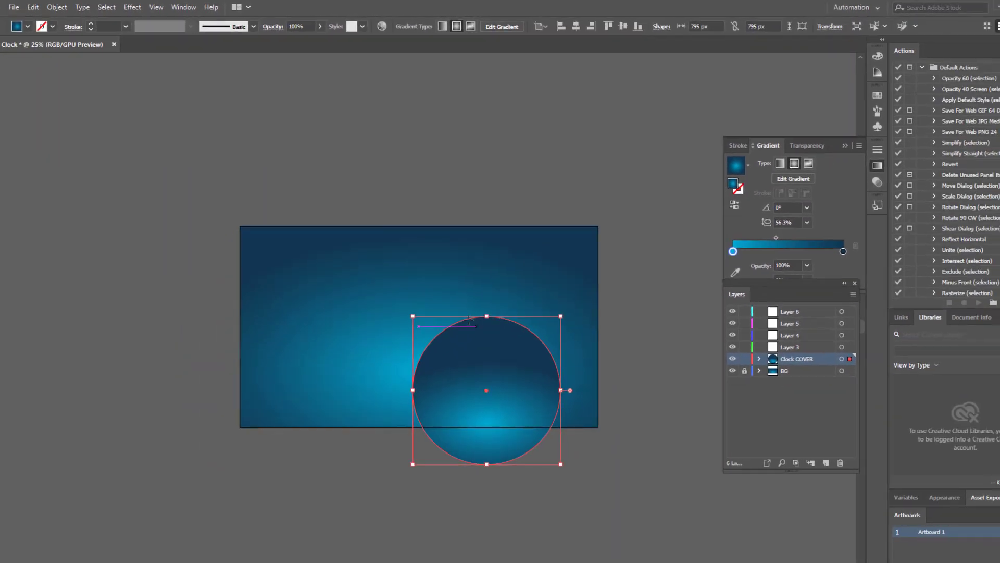
Fill the 795 px circle with red and centre it horizontally and vertically on the artboard
left_click(27, 26)
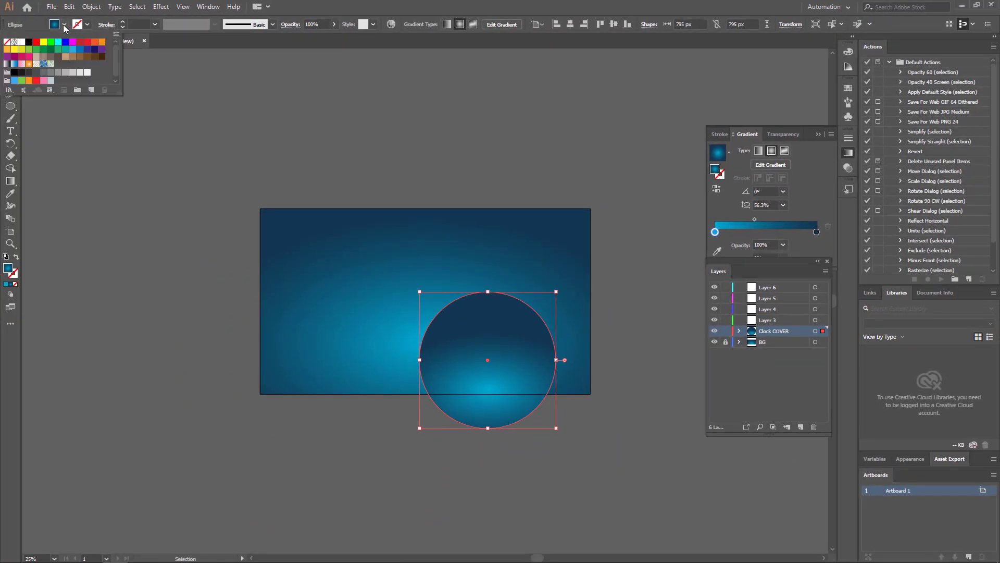
left_click(36, 43)
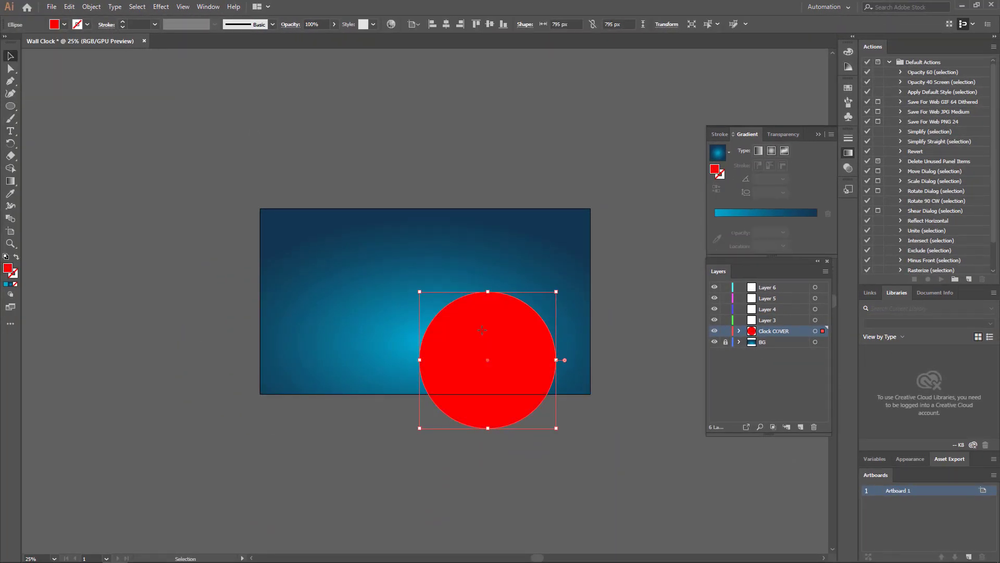
left_click(446, 24)
left_click(489, 24)
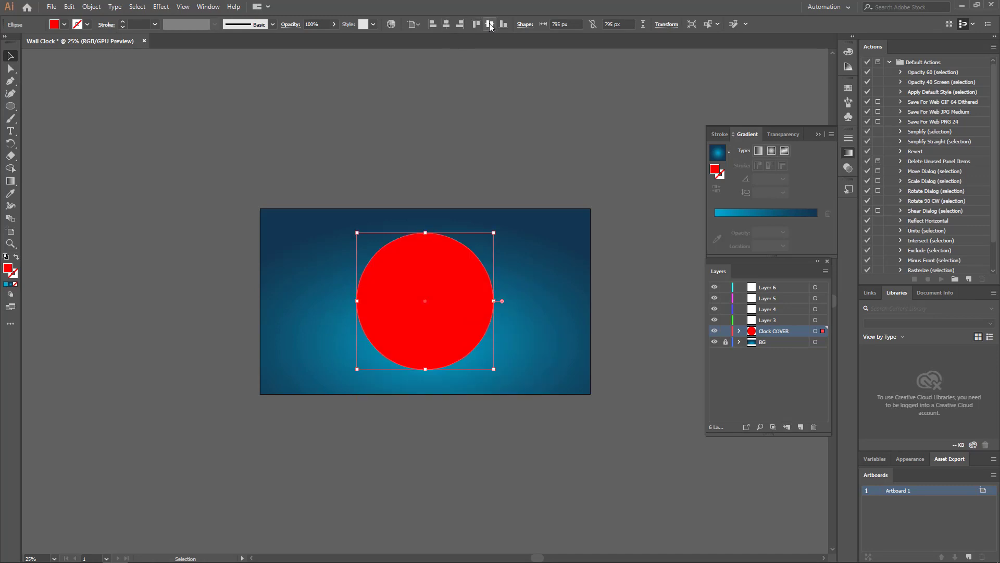
left_click(490, 98)
left_click(448, 271)
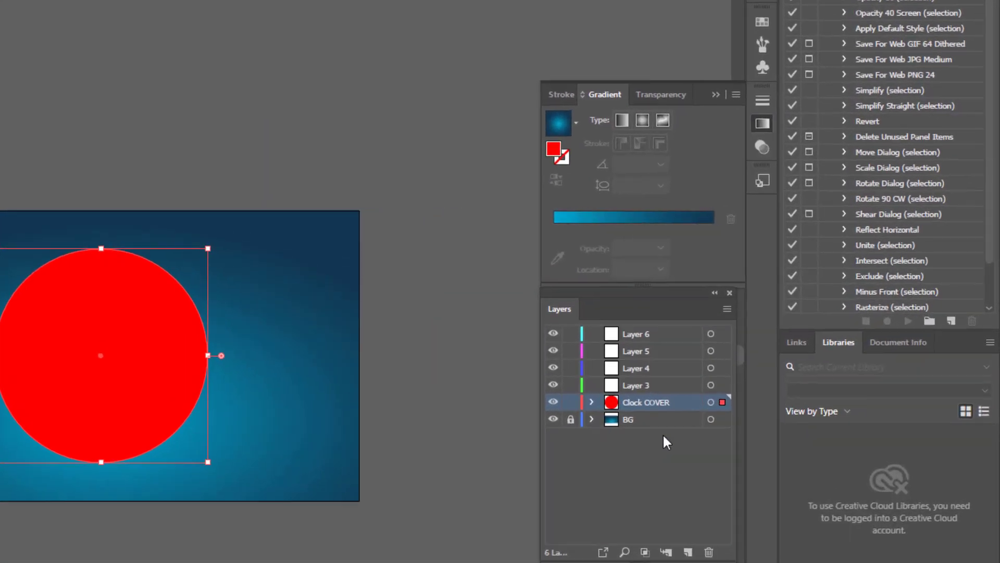
Rename Layer 3 as Clock BG
left_click(762, 322)
double_click(618, 393)
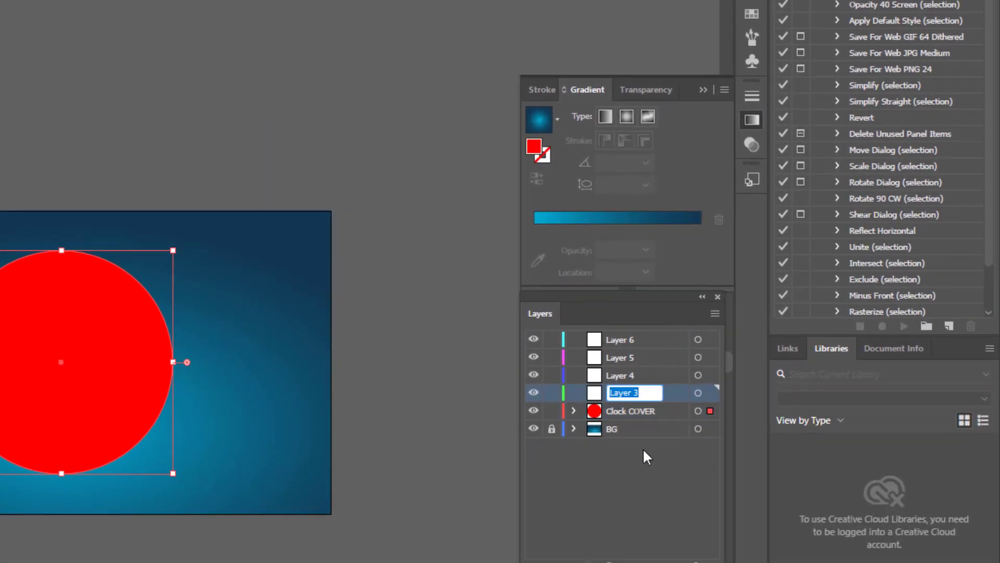
key("BackSpace")
type("Clock BG")
key("Return")
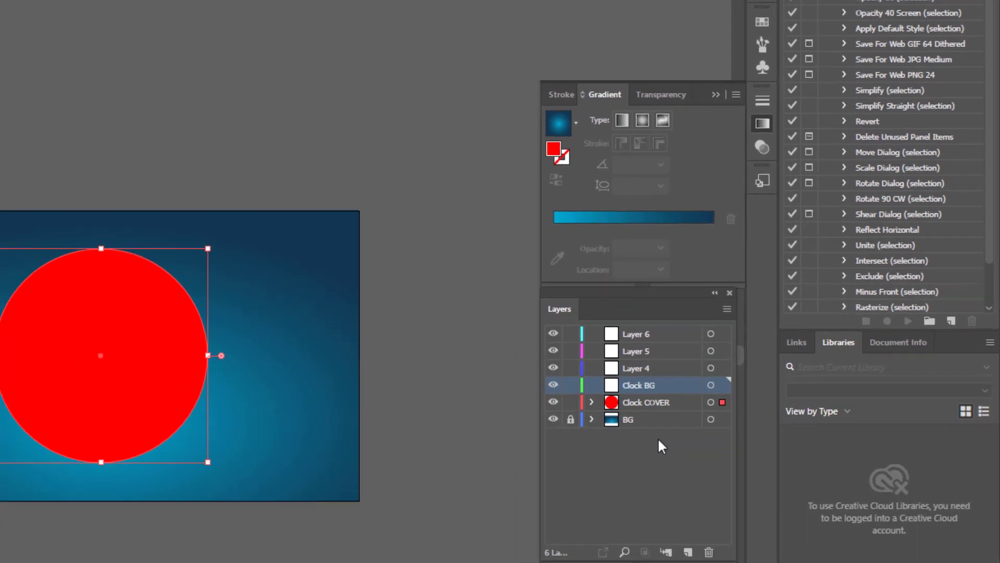
Create a second circle, 697 px wide and 697 px high, on the Clock BG layer with the Ellipse tool
left_click(630, 264)
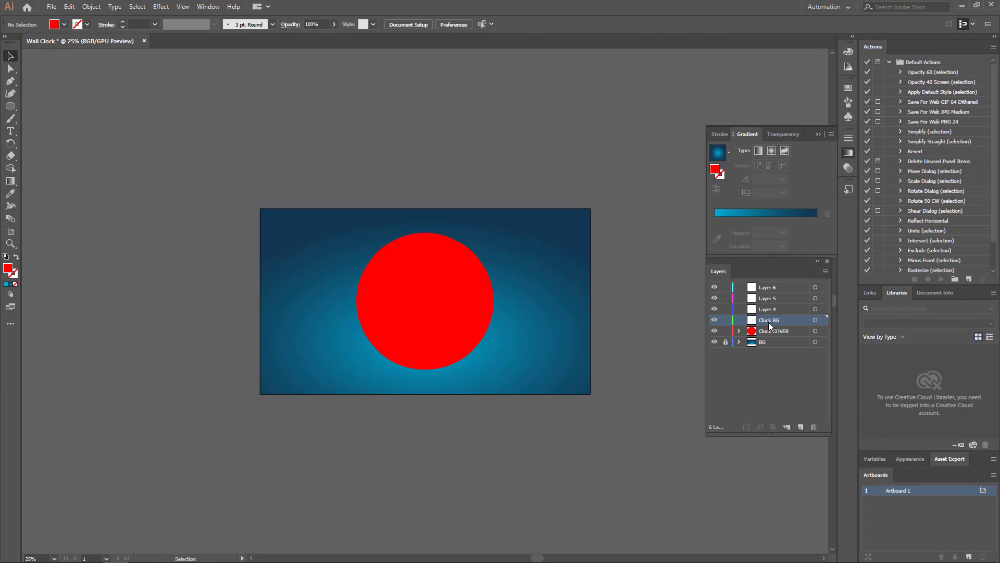
left_click(11, 106)
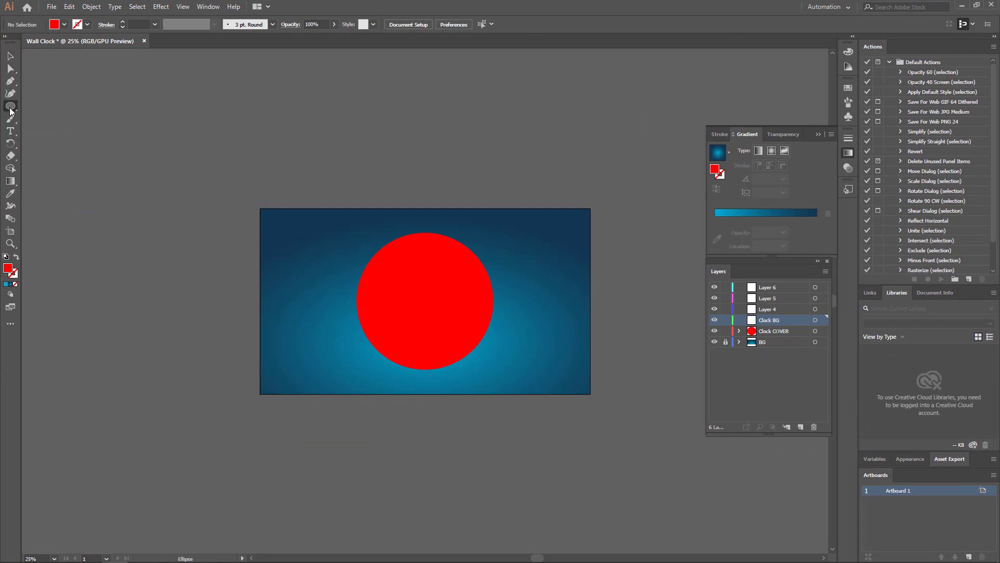
left_click(433, 286)
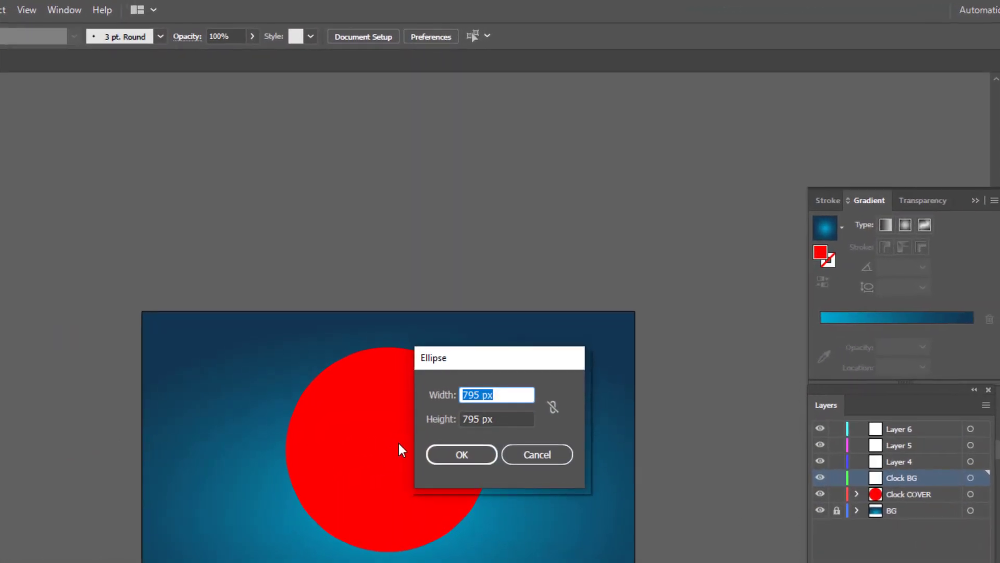
type("697")
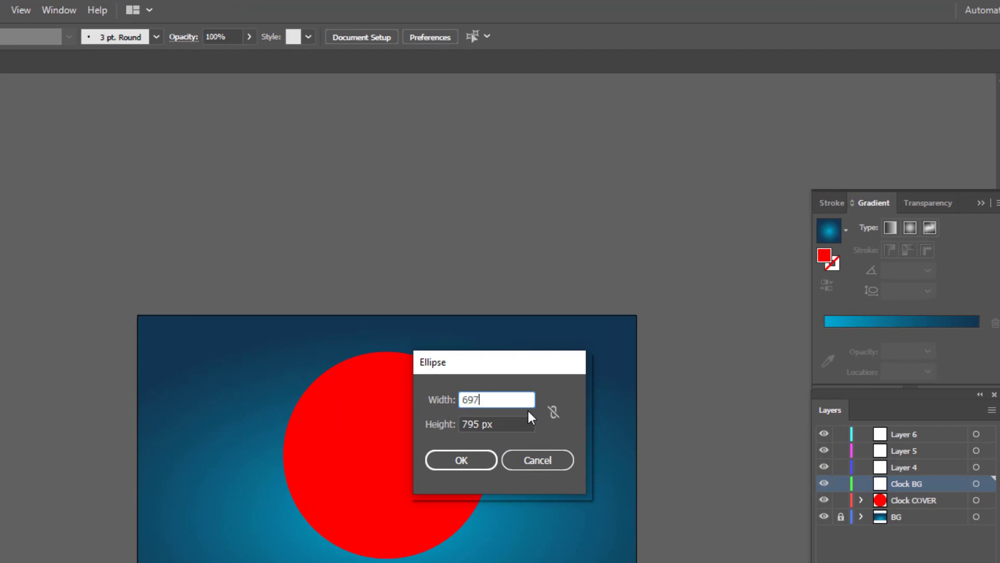
key("Tab")
type("697")
key("Tab")
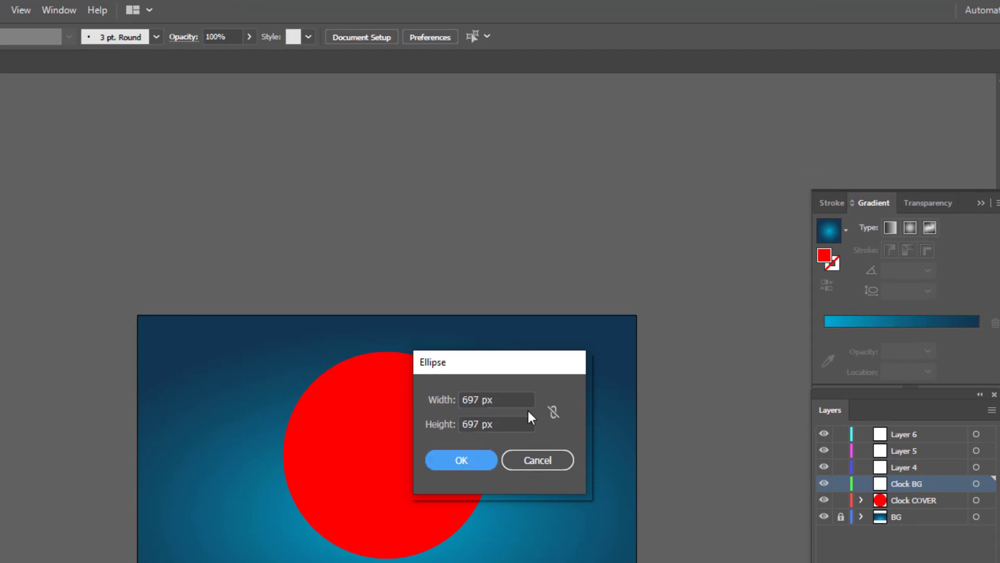
left_click(471, 461)
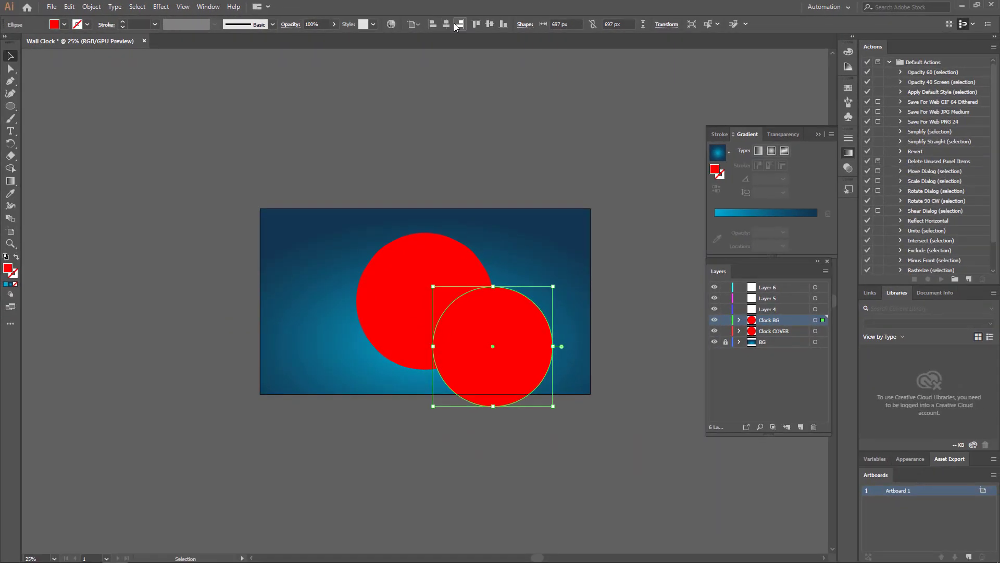
Centre the 697 px circle horizontally and vertically on the artboard and deselect it
left_click(459, 24)
left_click(446, 25)
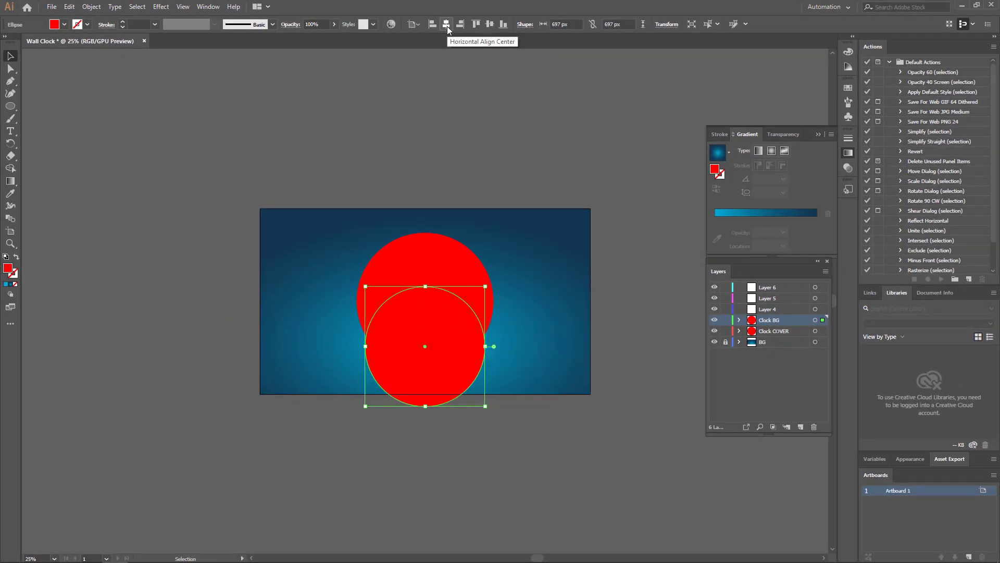
left_click(490, 24)
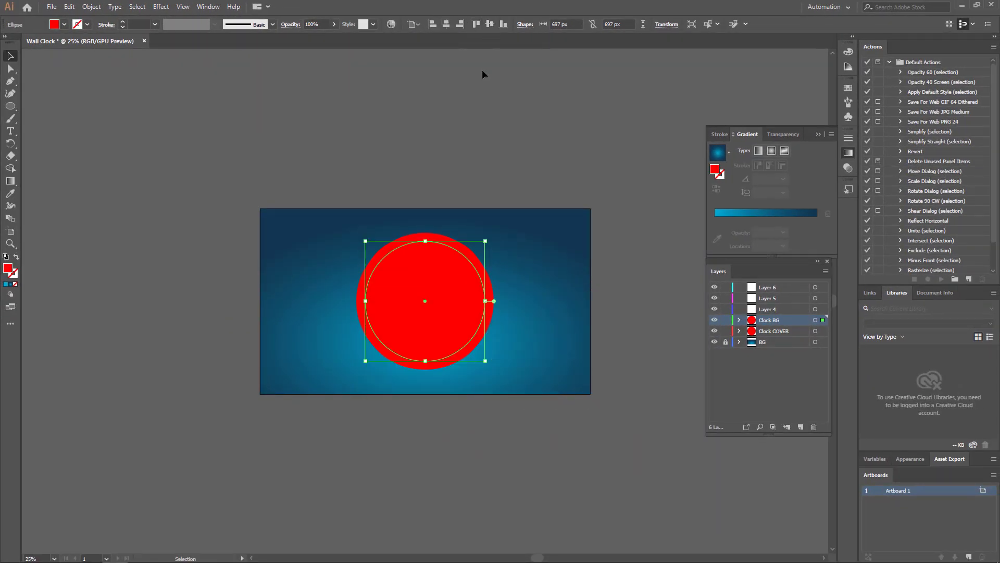
left_click(490, 118)
Bring up the Align and Pathfinder controls, collapse the docked side panels and rearrange the floating panels clear of the artboard
left_click(208, 8)
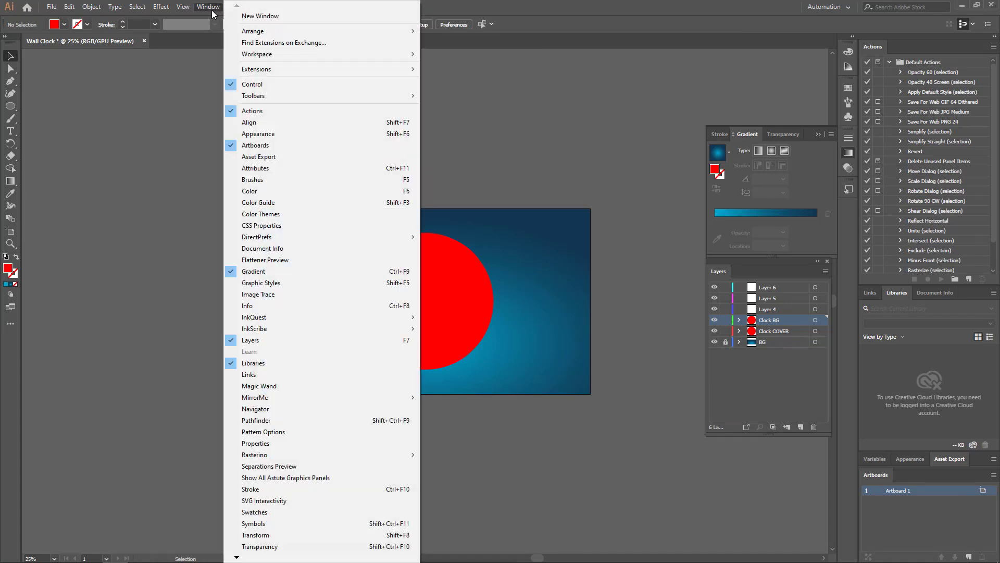
left_click(253, 122)
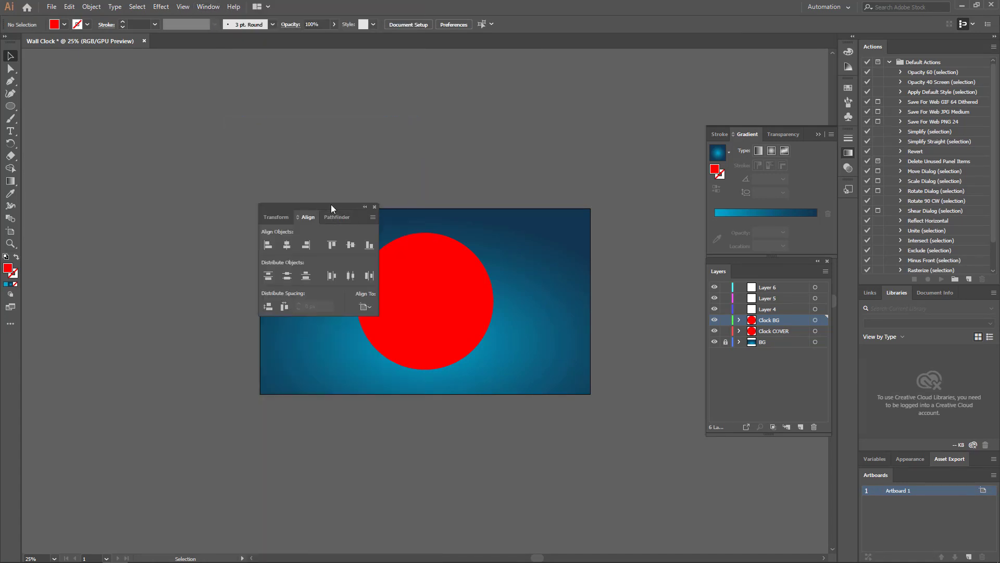
left_click_drag(330, 203, 831, 46)
left_click(994, 41)
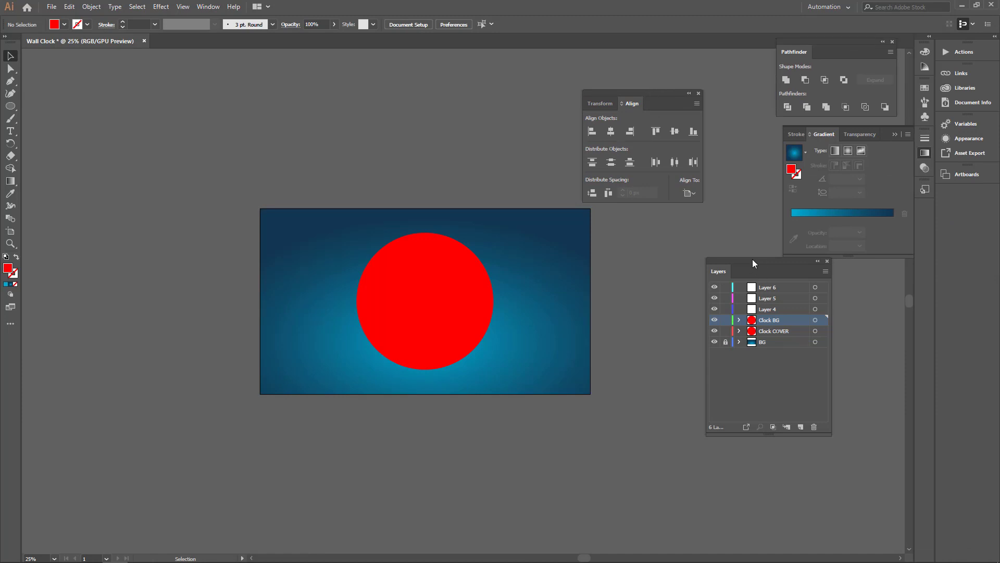
left_click_drag(752, 258, 709, 308)
left_click_drag(636, 92, 701, 86)
Copy the 697 px circle on the Clock BG layer
left_click(470, 299)
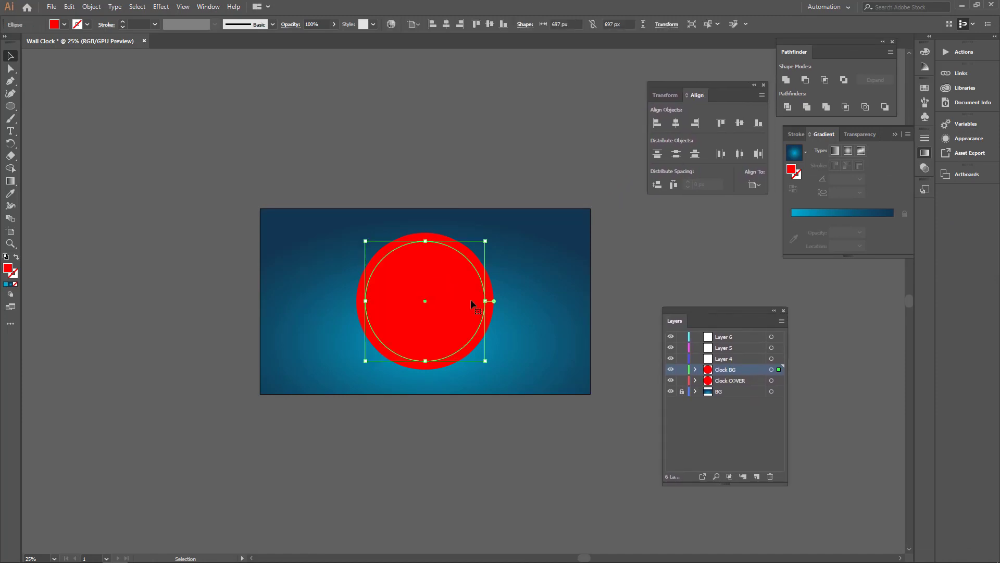
scroll(449, 360, "up", 3)
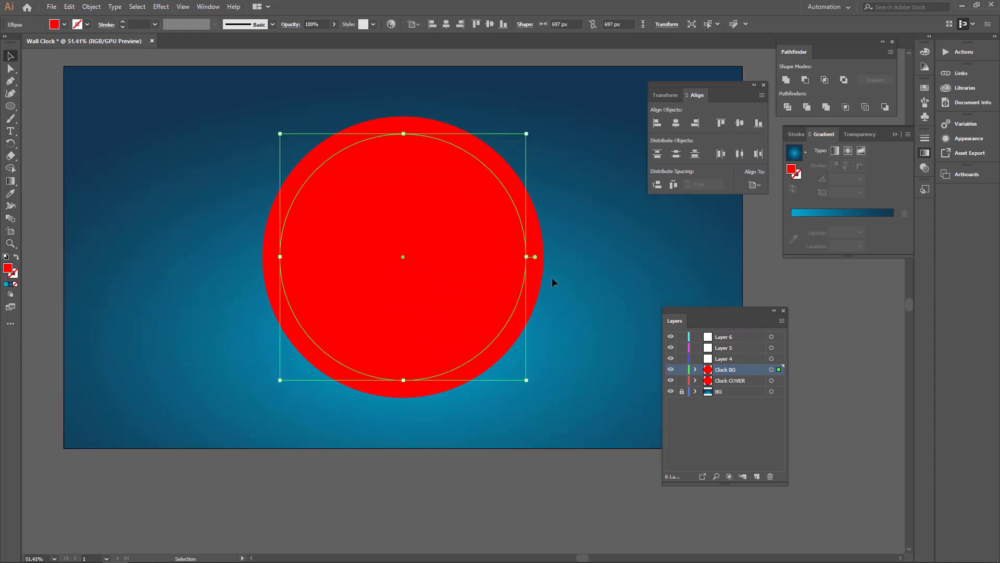
left_click(568, 207)
left_click(370, 241)
left_click(72, 8)
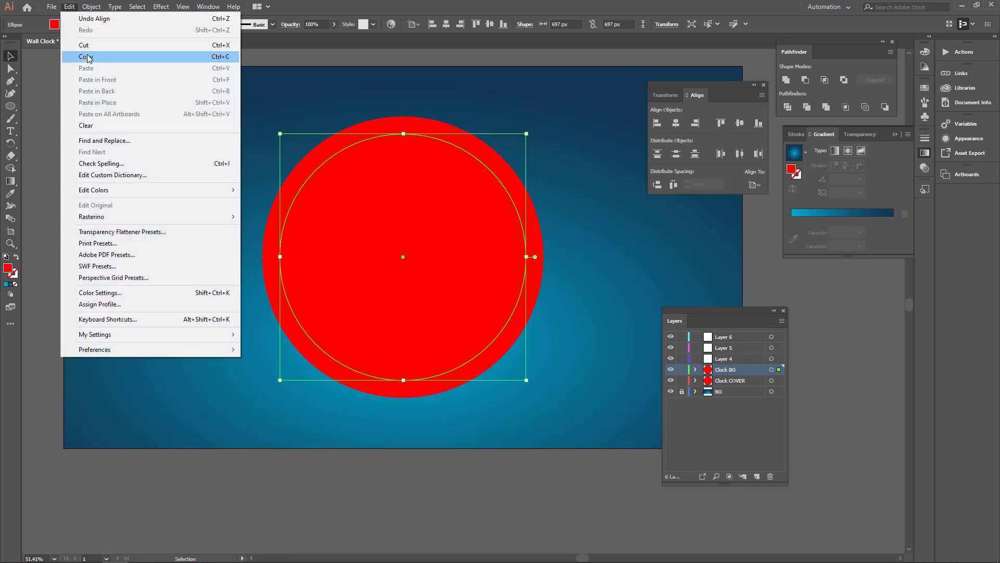
left_click(86, 57)
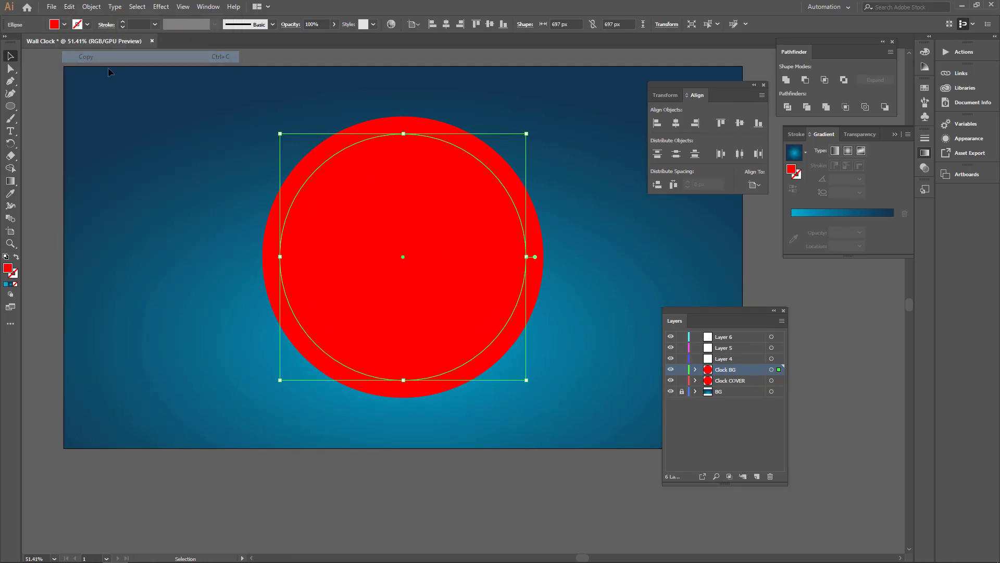
Hide the Clock BG layer and paste the copied circle onto the Clock COVER layer
left_click(670, 370)
left_click(729, 382)
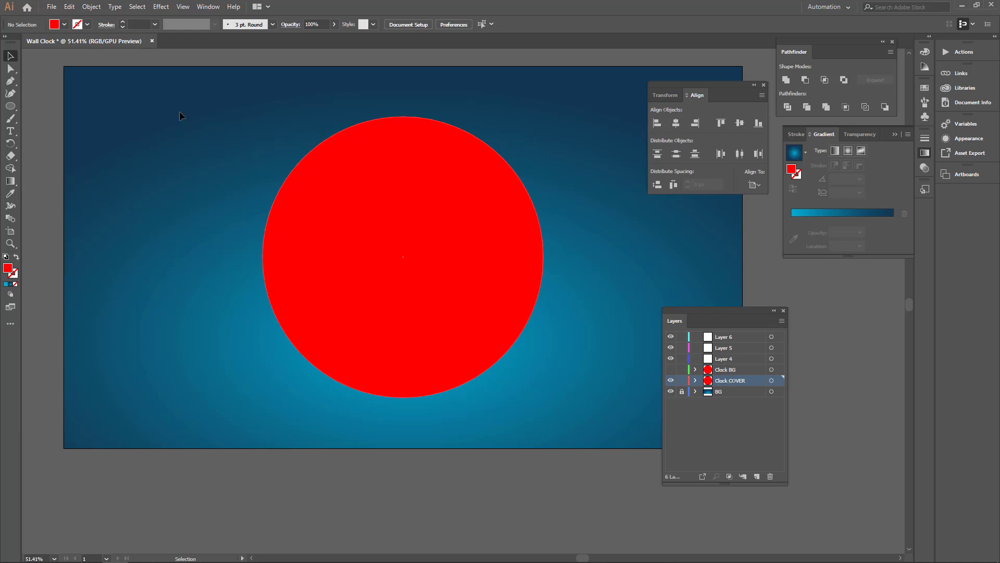
left_click(70, 7)
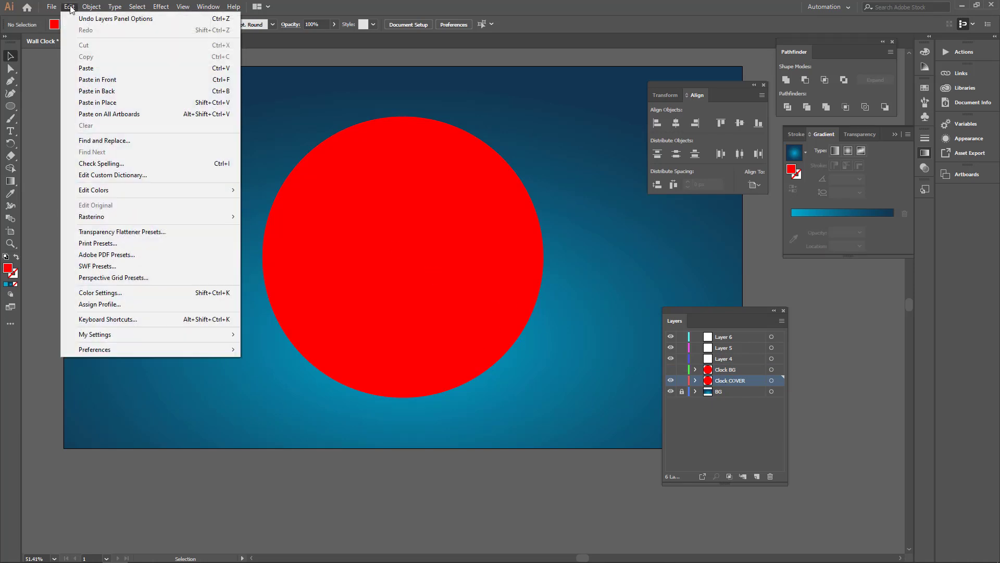
left_click(86, 68)
Centre the pasted circle on the artboard and cut it out of the 795 px circle with Minus Front
left_click(676, 123)
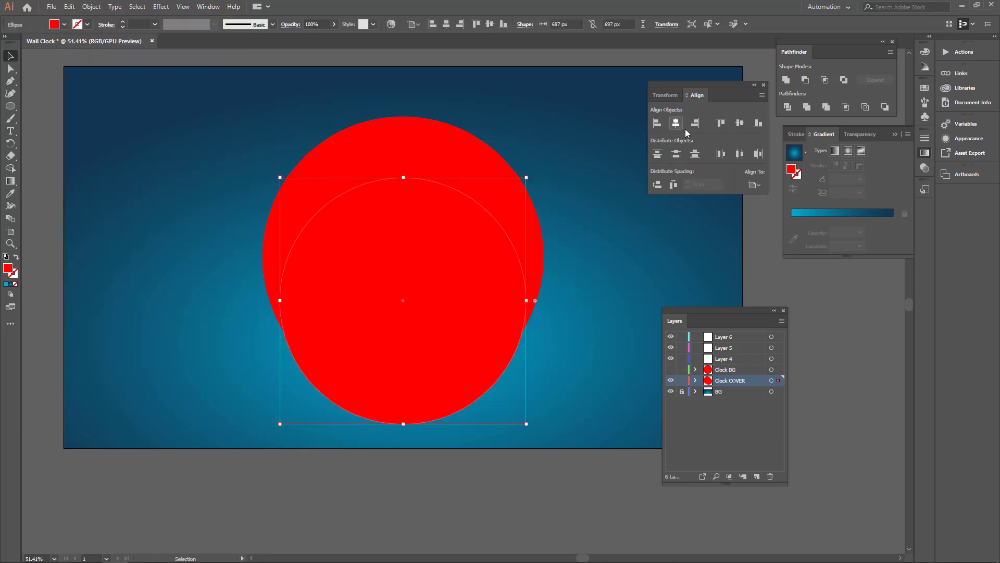
left_click(739, 123)
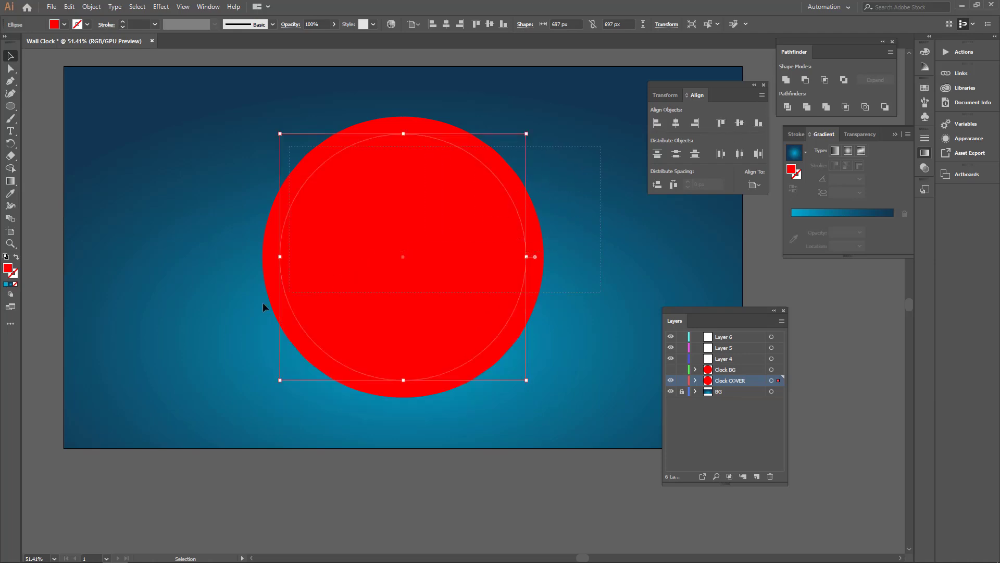
left_click_drag(163, 410, 162, 410)
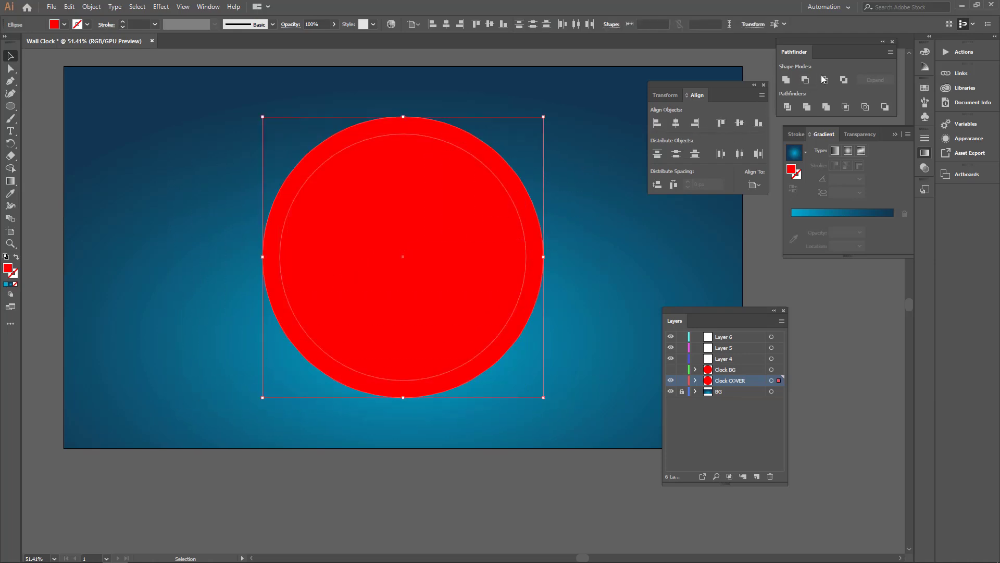
left_click(807, 80)
left_click(624, 226)
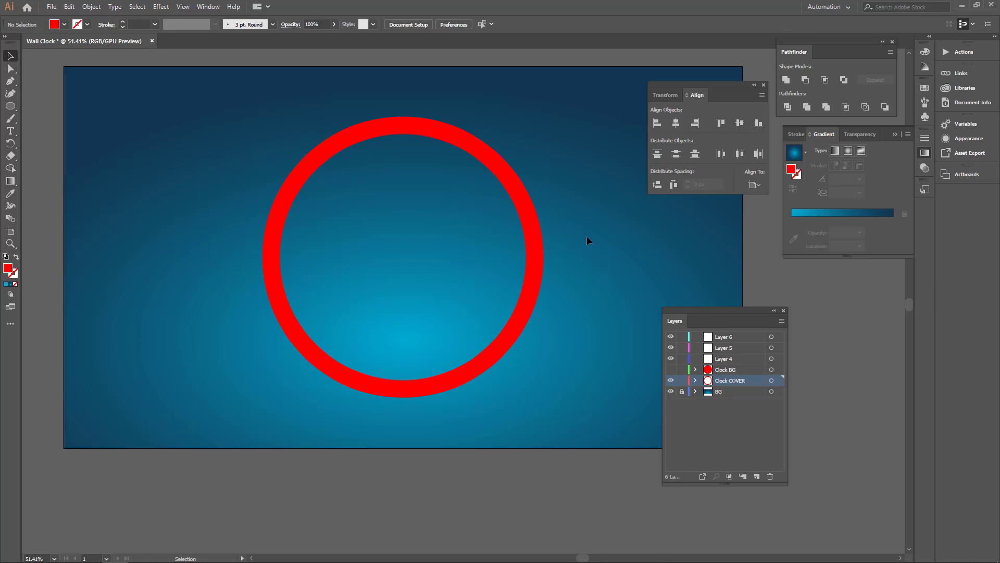
Apply the radial gradient to the ring and set its end colour stop to C 0, M 35, Y 100, K 50
left_click(532, 233)
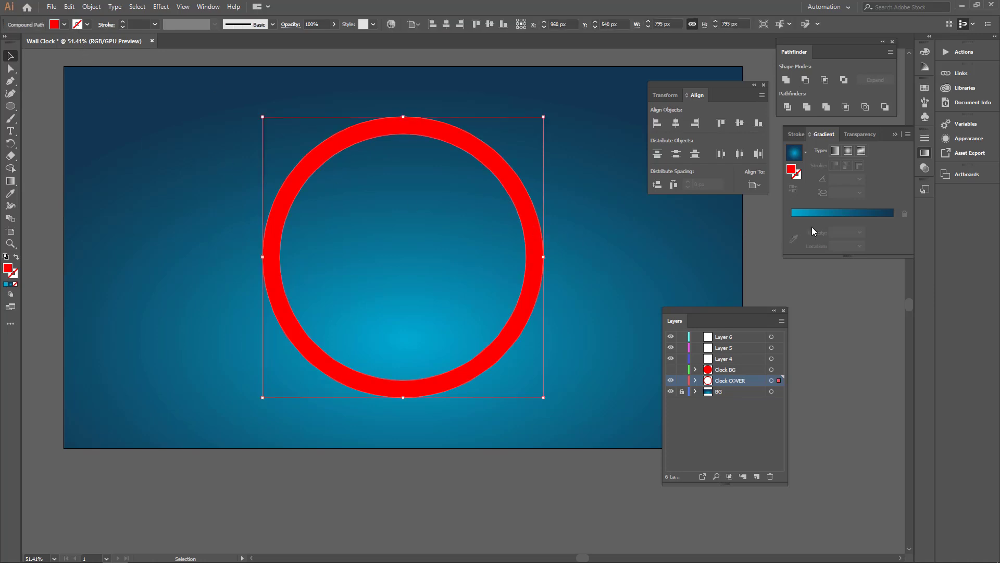
left_click(823, 214)
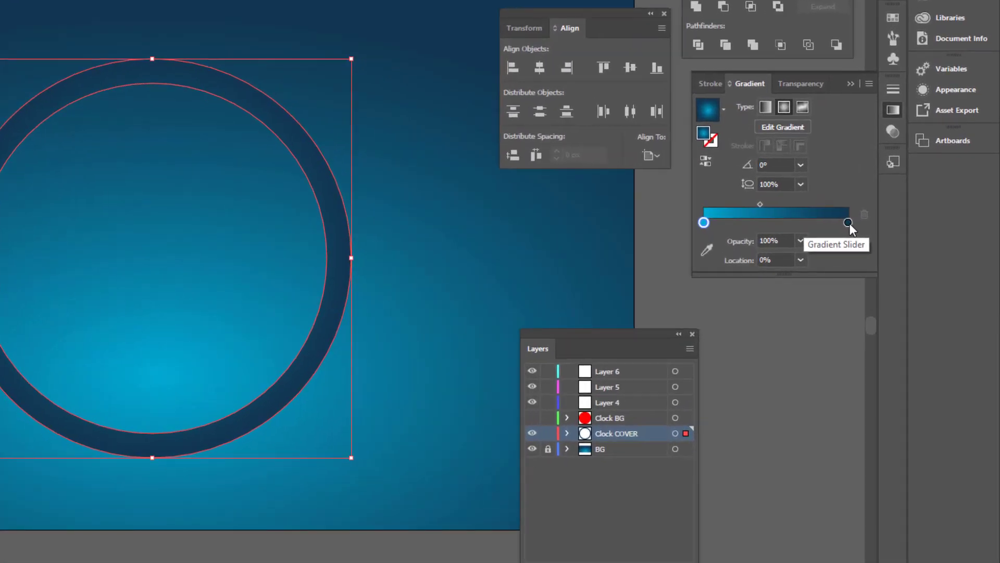
double_click(893, 231)
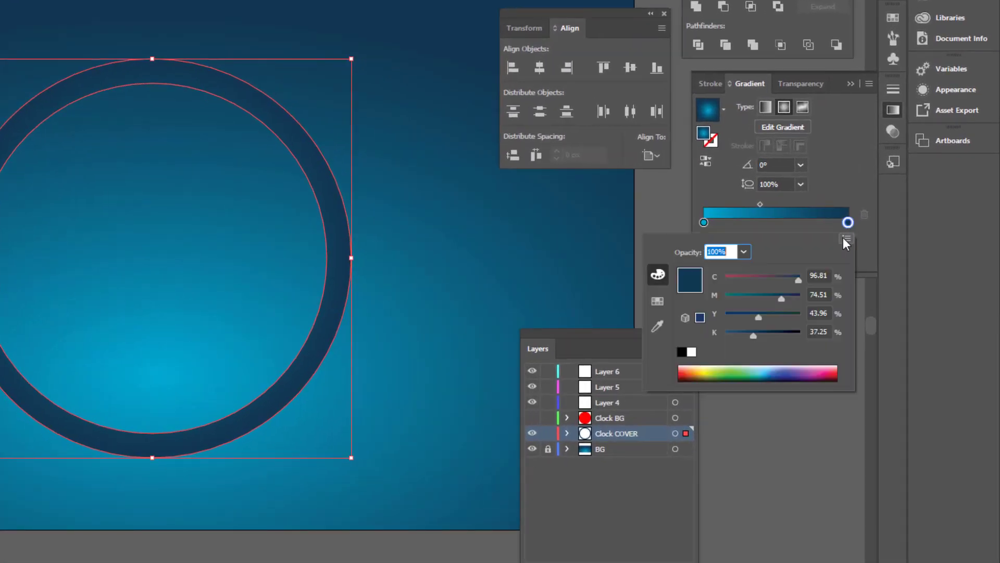
left_click(830, 275)
type("0")
key("Tab")
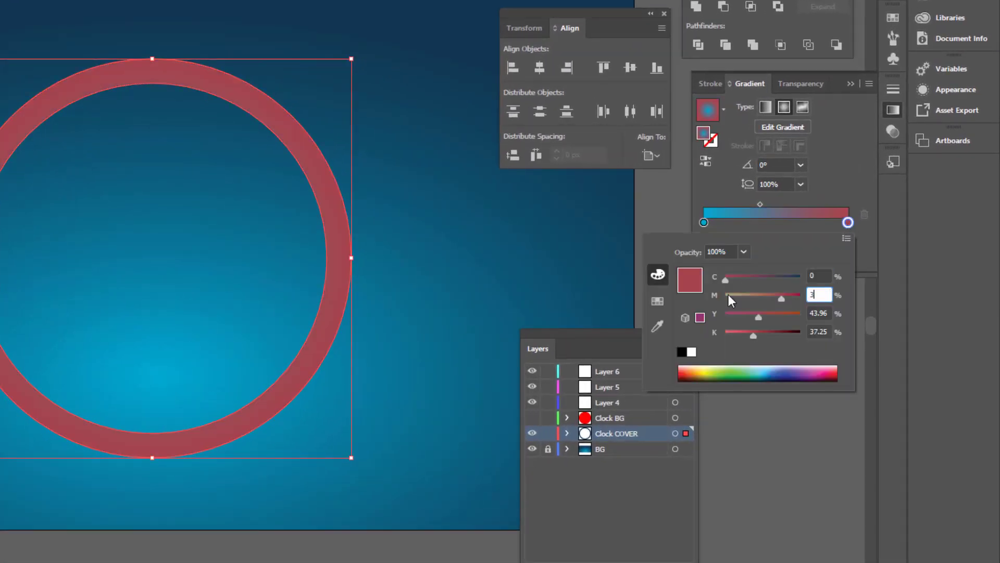
type("35")
key("Tab")
type("100")
key("Tab")
type("50")
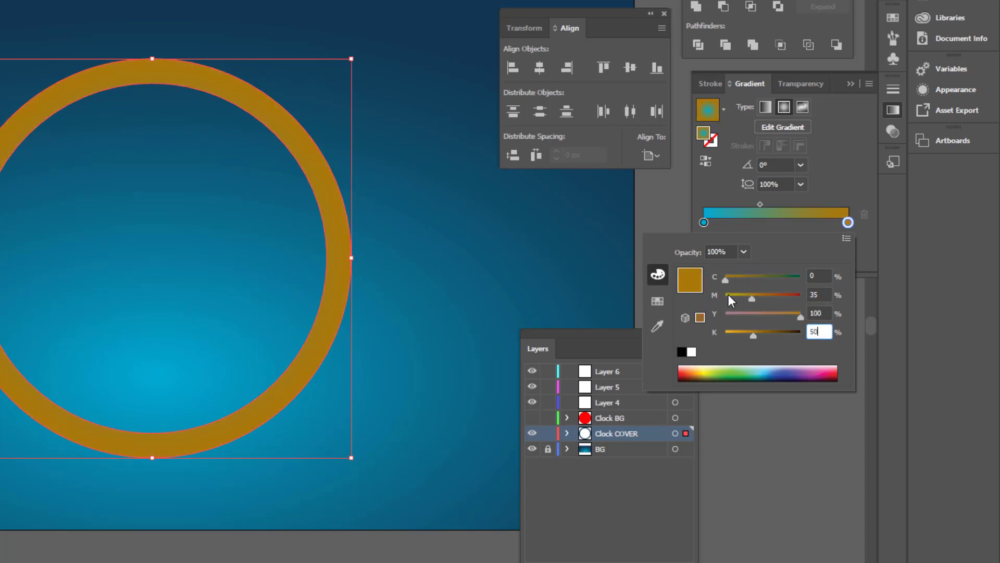
key("Tab")
Set the starting colour stop of the ring's gradient to C 0, M 35, Y 100, K 50
left_click(703, 223)
double_click(704, 223)
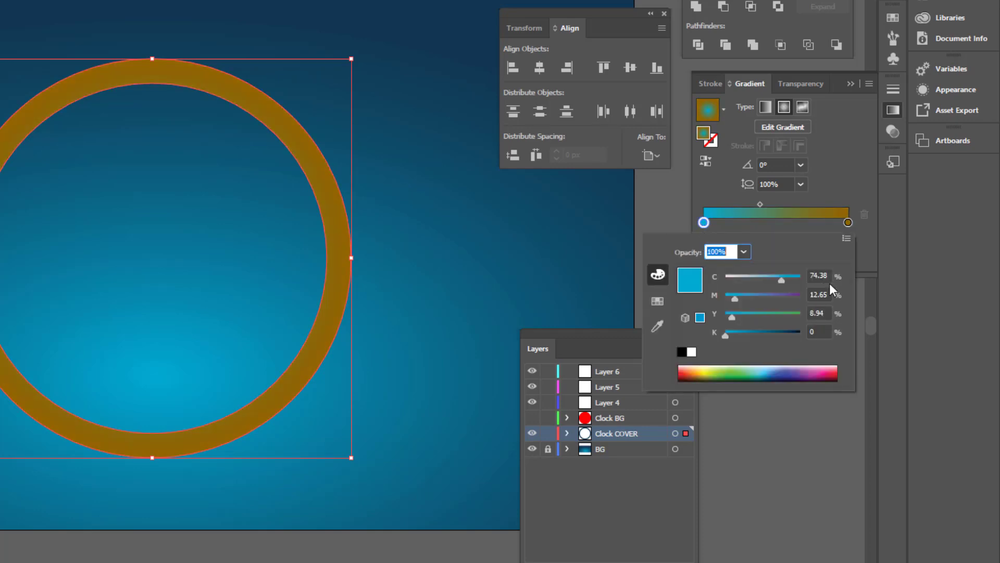
left_click(826, 276)
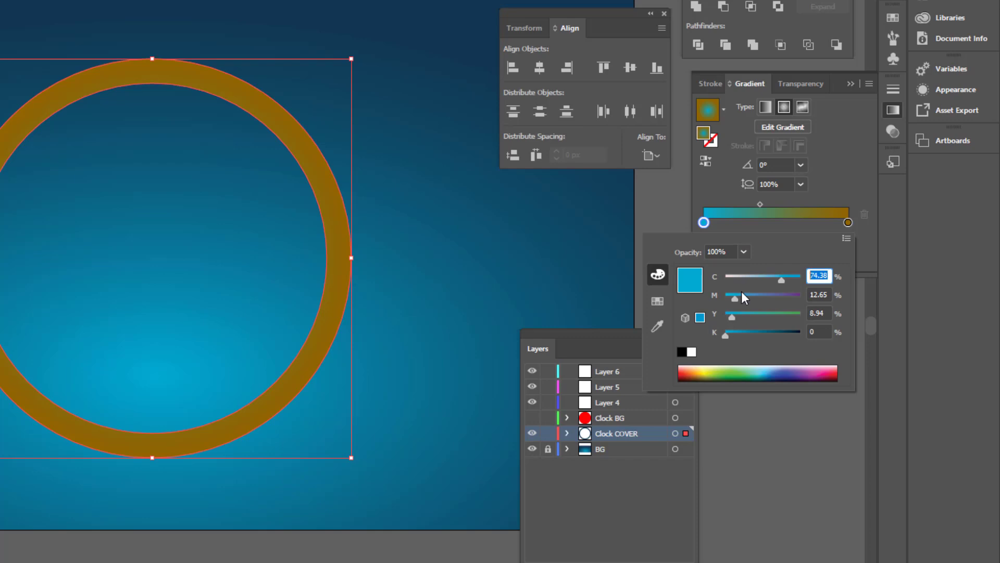
type("0")
key("Tab")
type("35")
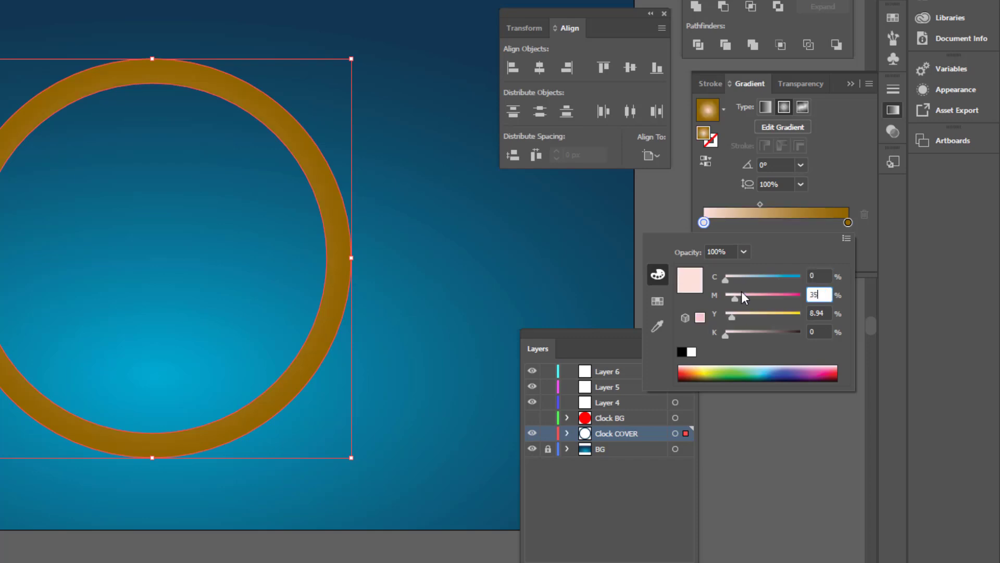
key("Tab")
type("100")
key("Tab")
type("50")
key("Tab")
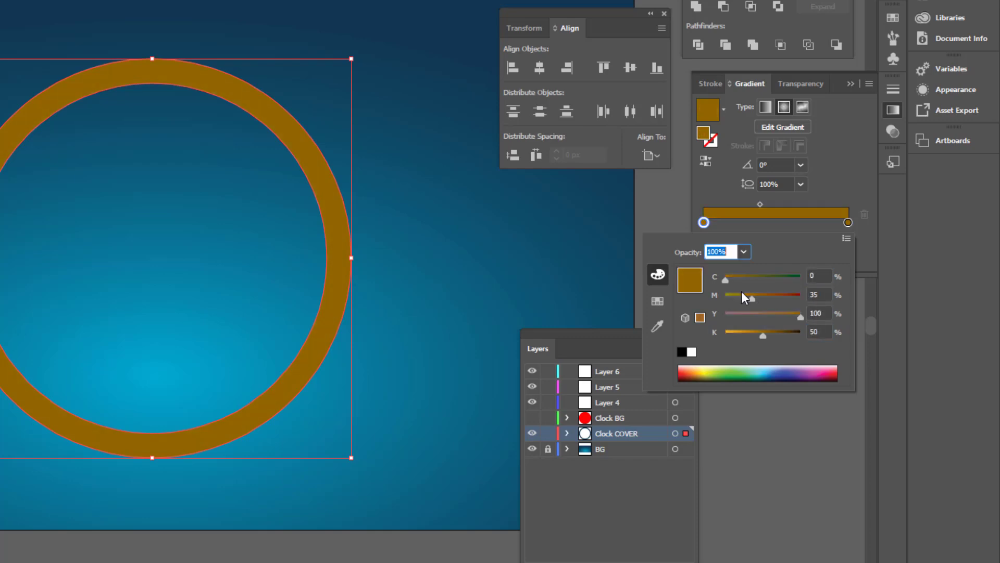
Add a colour stop at about 17% of the ring's gradient and set it to C 0, M 25, Y 100, K 0
left_click(728, 223)
double_click(728, 223)
key("Tab")
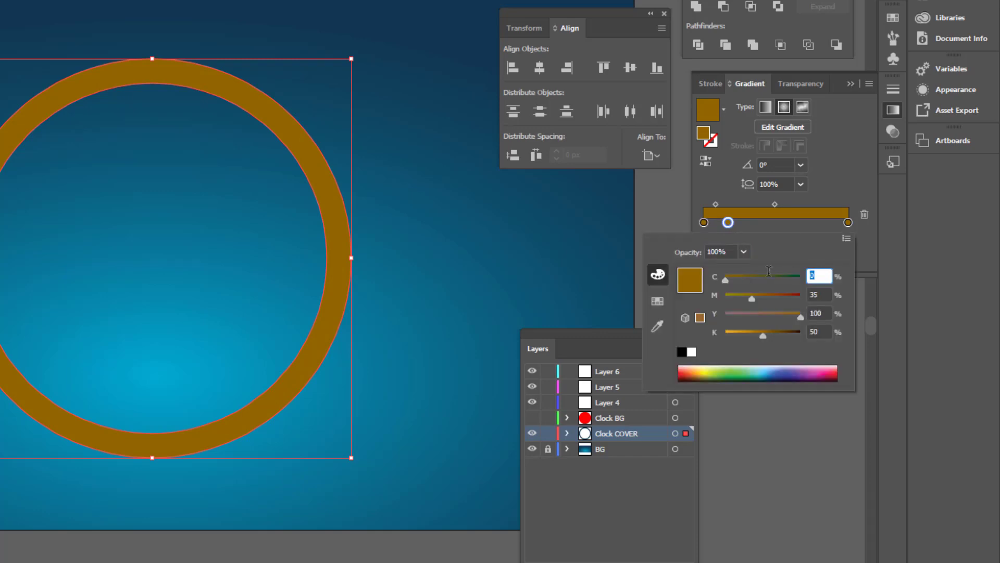
key("Tab")
type("25")
key("Tab")
key("Tab")
type("0")
key("Tab")
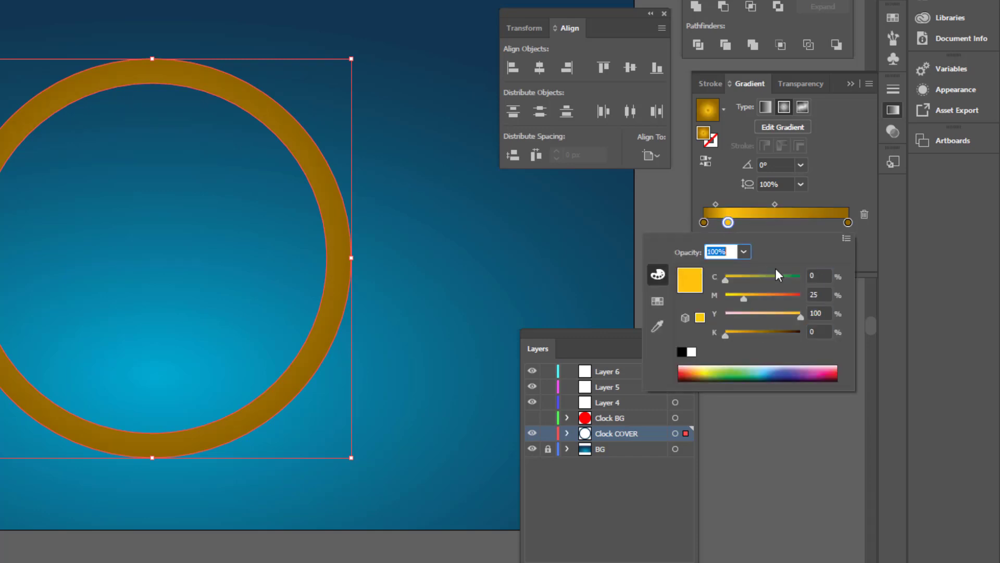
Add another colour stop at about 85% of the ring's gradient and set it to C 0, M 25, Y 100, K 0
left_click(827, 226)
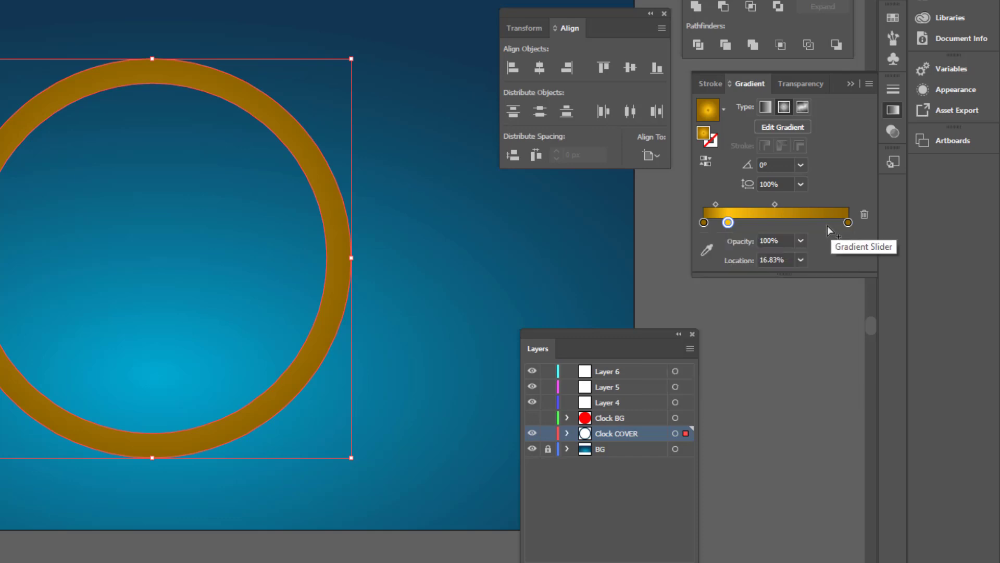
double_click(827, 224)
key("Tab")
type("0")
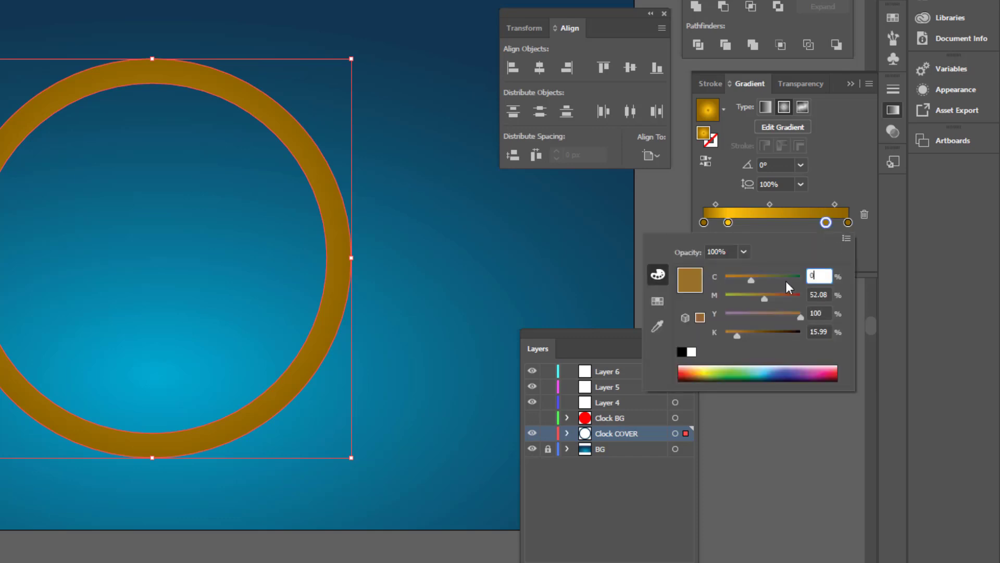
key("Tab")
type("25")
key("Tab")
key("Tab")
key("Tab")
type("0")
key("Tab")
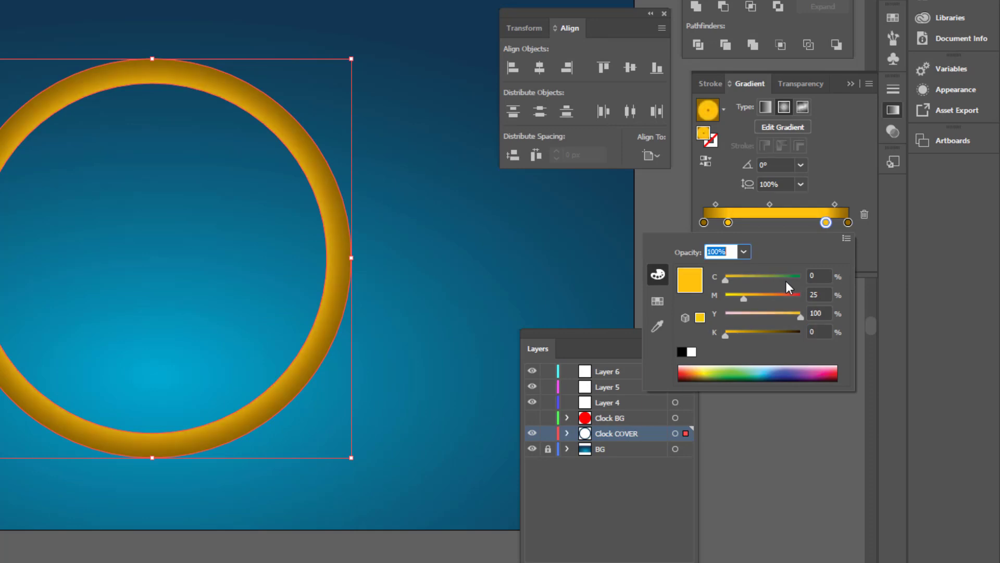
key("Return")
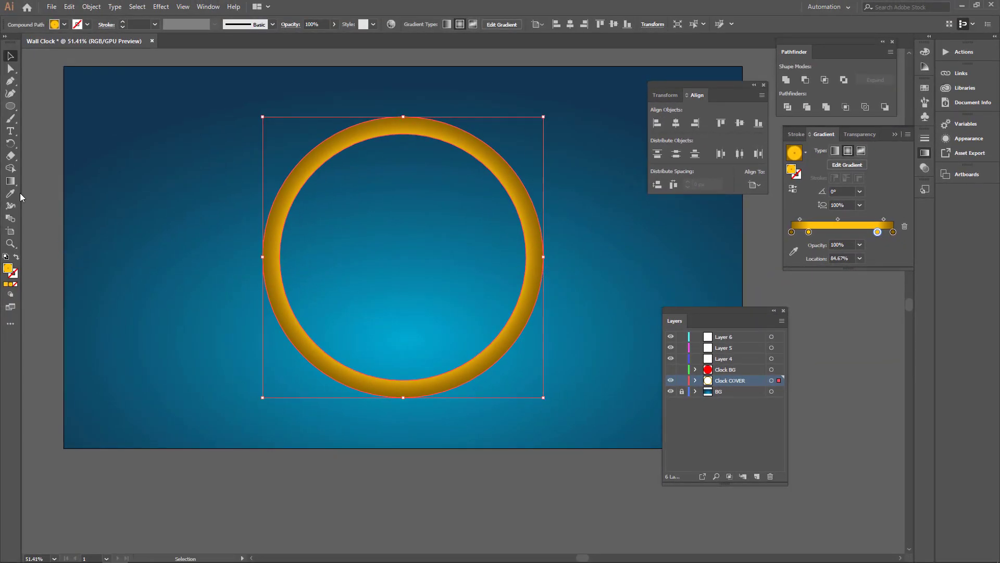
With the Gradient tool, move the yellow stops just inside the ring's outer and inner edges and the starting brown stop onto the inner edge
left_click(11, 180)
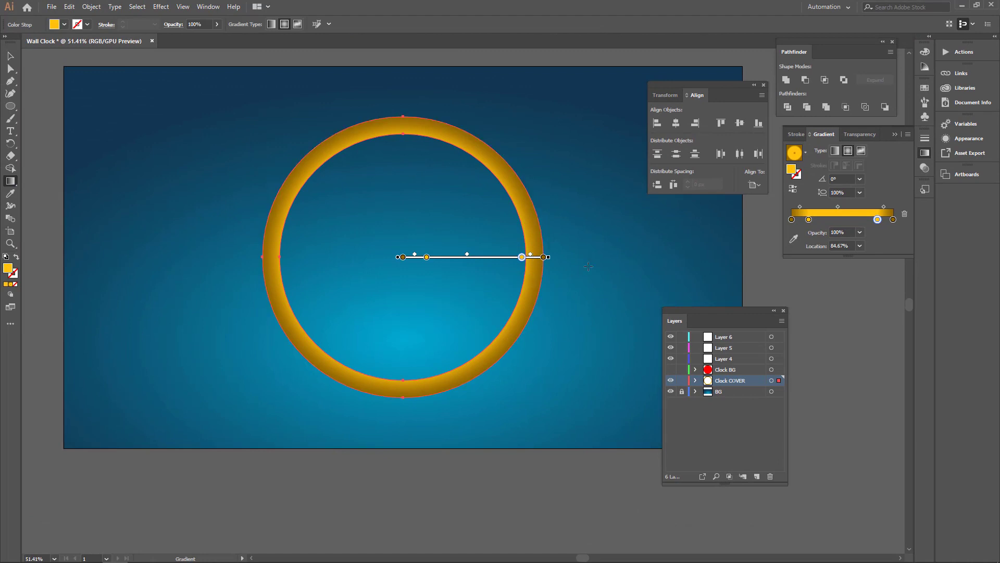
key("ctrl+1")
left_click_drag(588, 260, 411, 201)
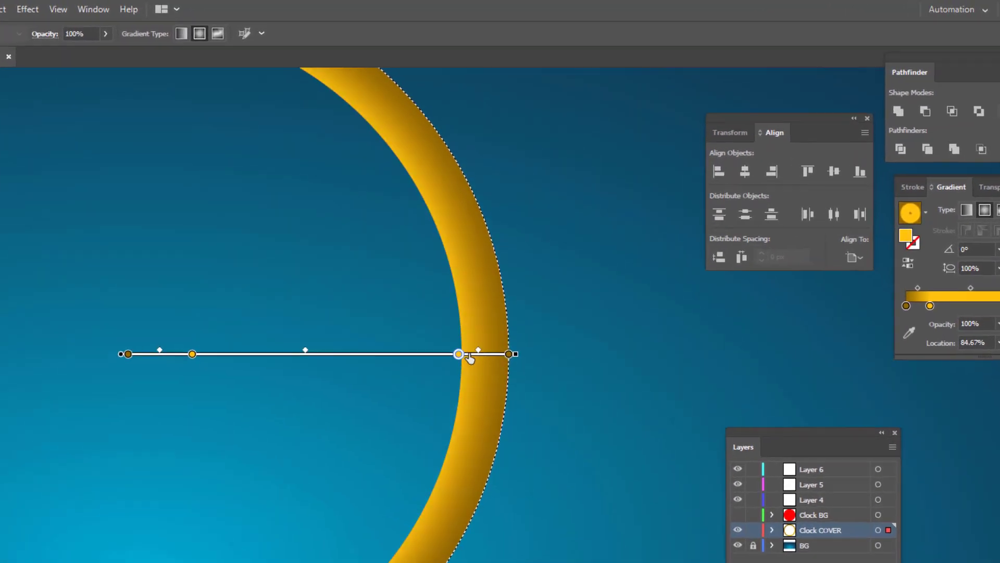
left_click_drag(464, 253, 503, 257)
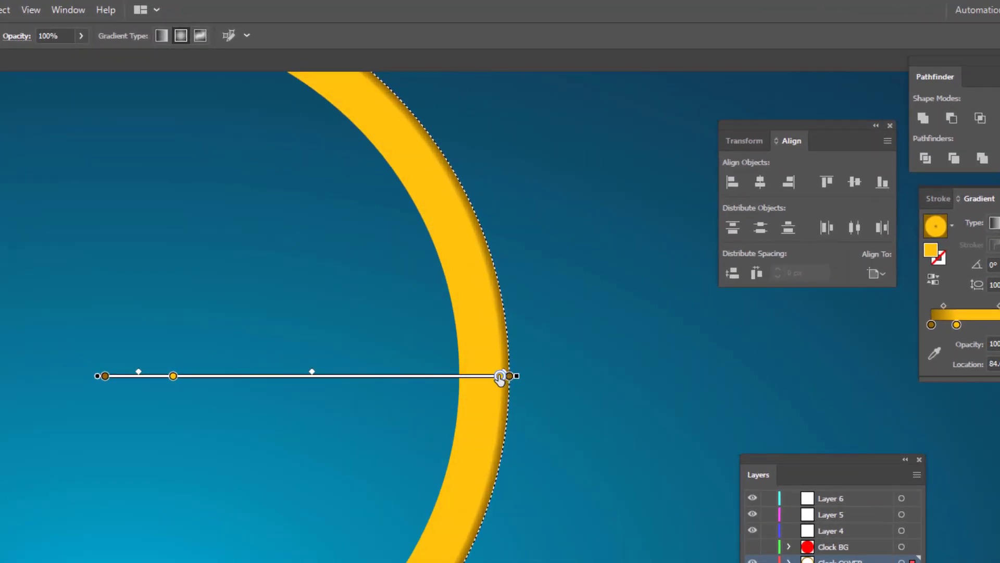
left_click_drag(173, 375, 465, 376)
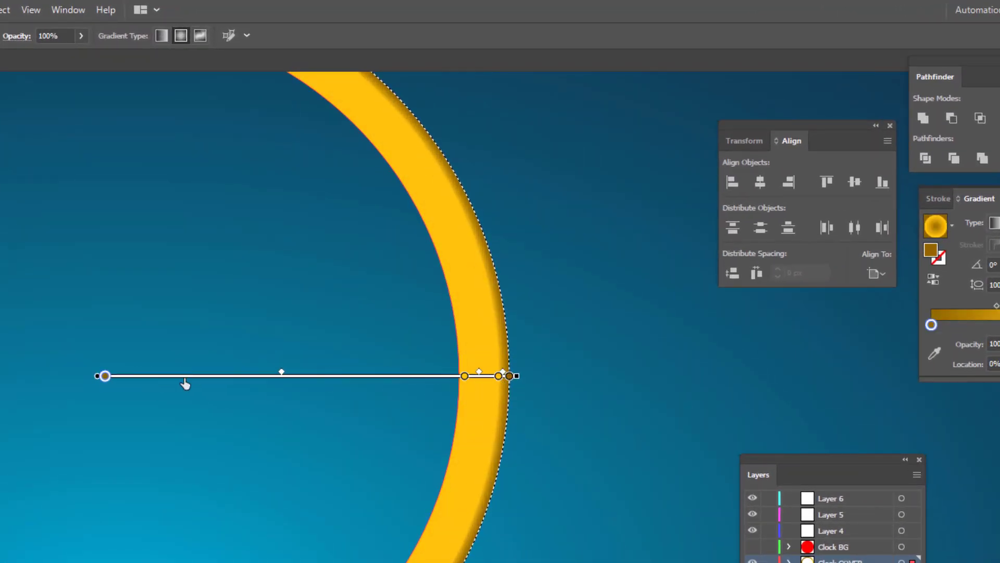
left_click_drag(105, 375, 461, 377)
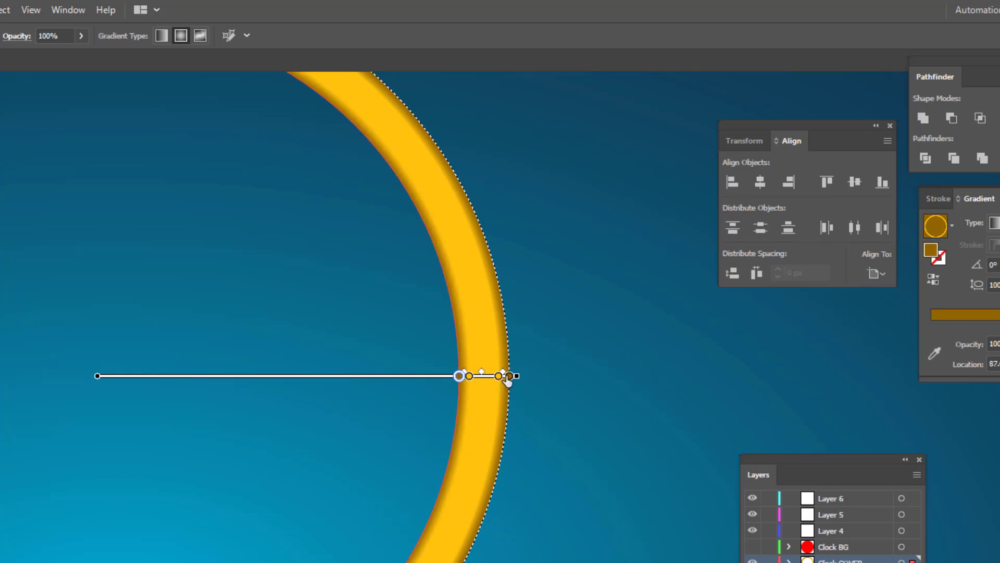
Enlarge the radial gradient's radius slightly beyond the ring's outer edge
key("ctrl+minus")
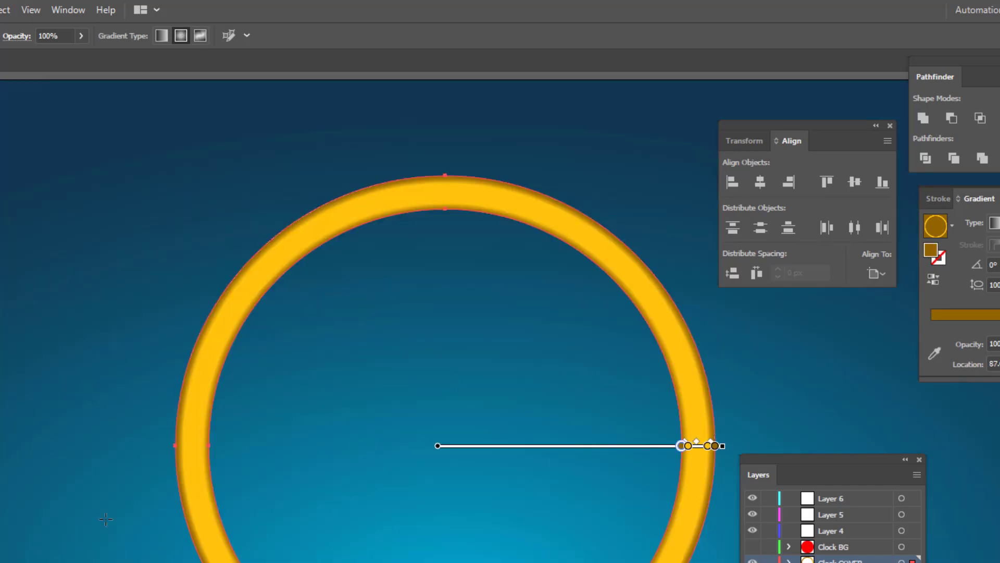
left_click_drag(175, 445, 168, 447)
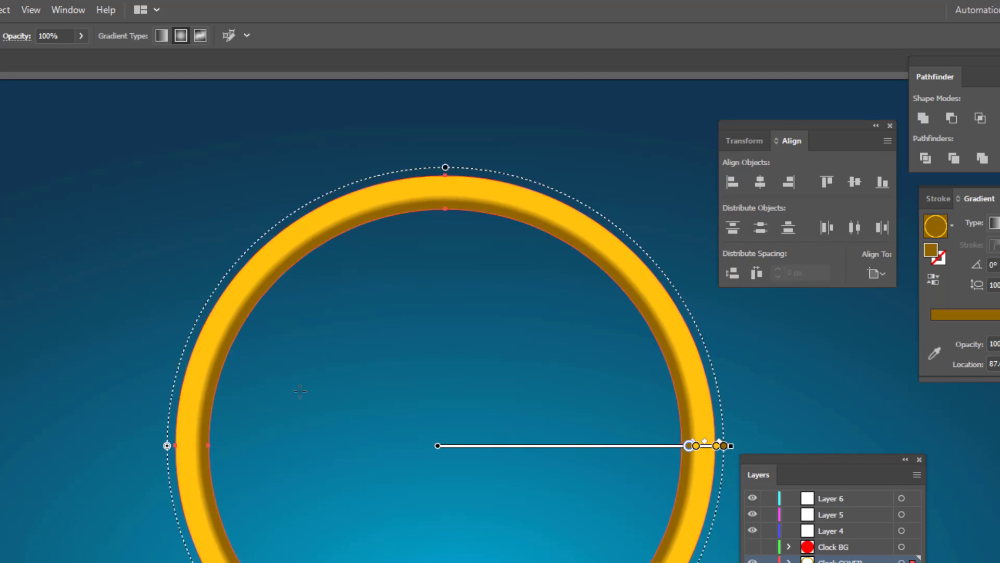
Using the Gradient tool, move the ring gradient's outer brown stop onto the ring's outer edge, at about 97%, and deselect the ring
key("z")
left_click(580, 413)
left_click(811, 440)
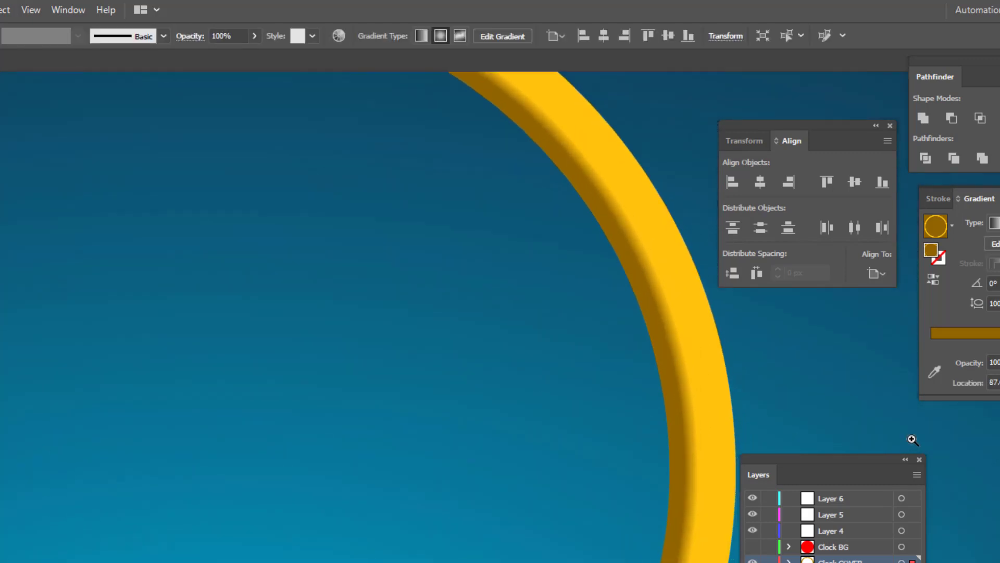
mouse_move(645, 430)
left_mouse_down()
mouse_move(458, 408)
mouse_move(407, 426)
mouse_move(471, 426)
left_mouse_up()
key("g")
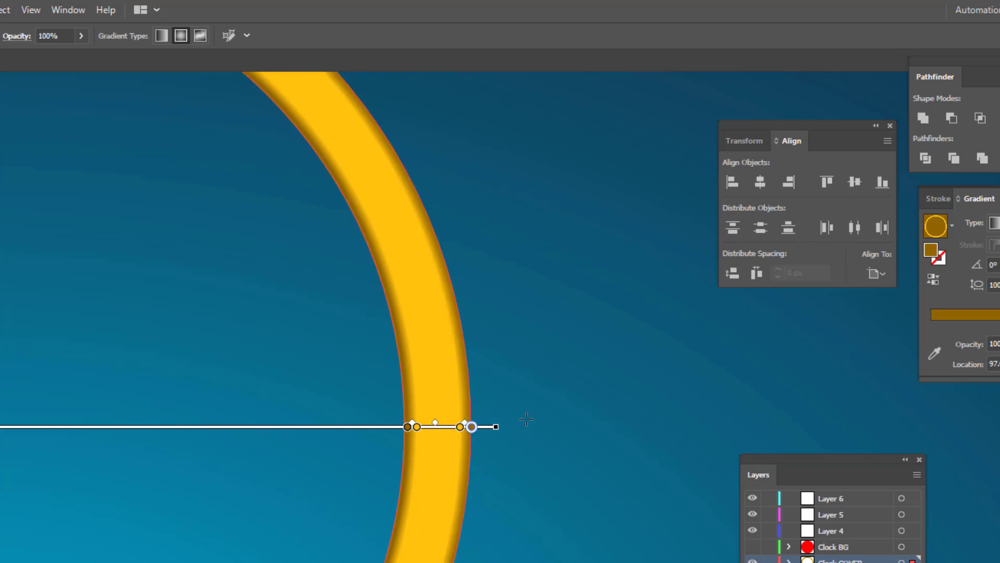
key("v")
left_click(230, 208)
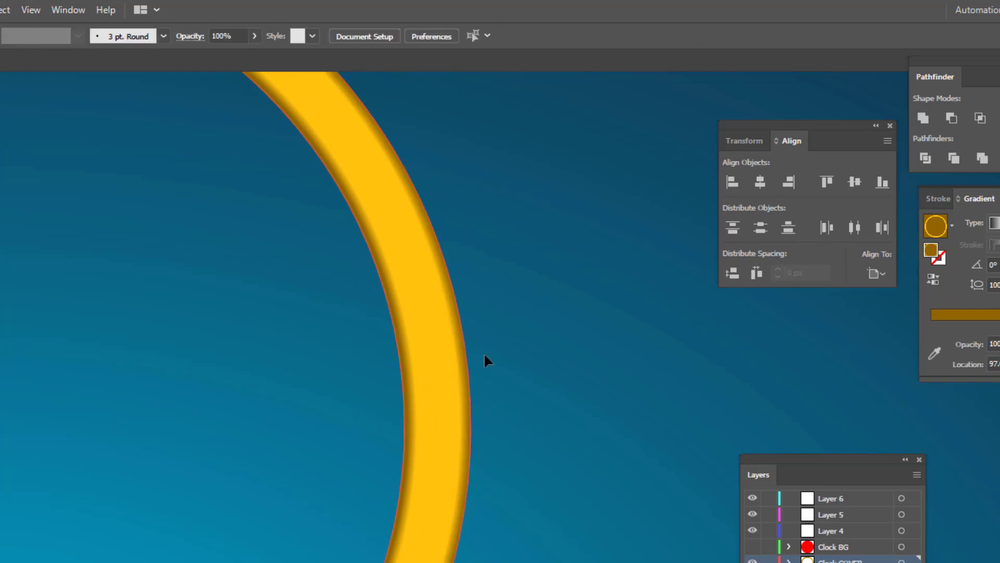
key("z")
left_click_drag(509, 376, 309, 377)
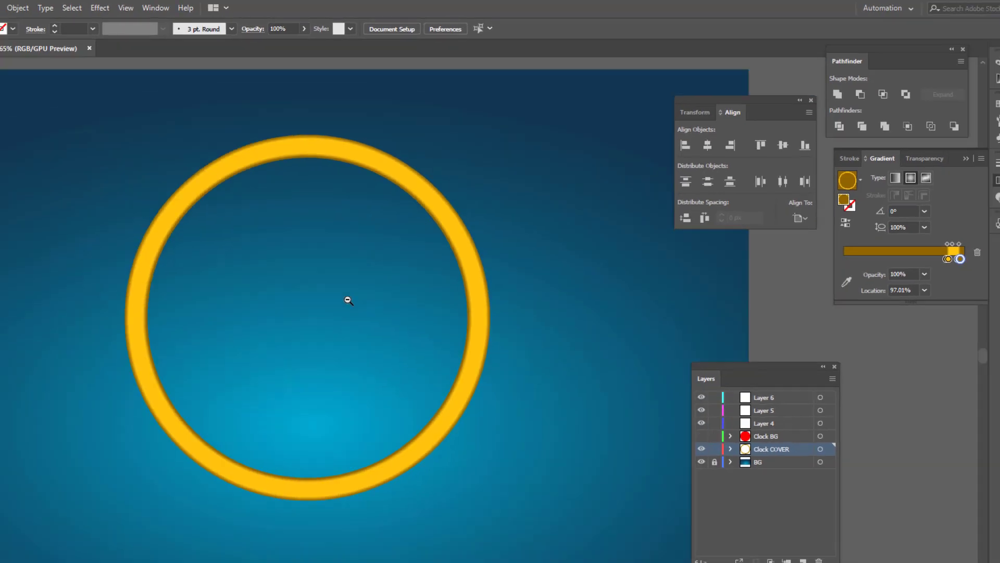
left_click_drag(348, 301, 335, 301)
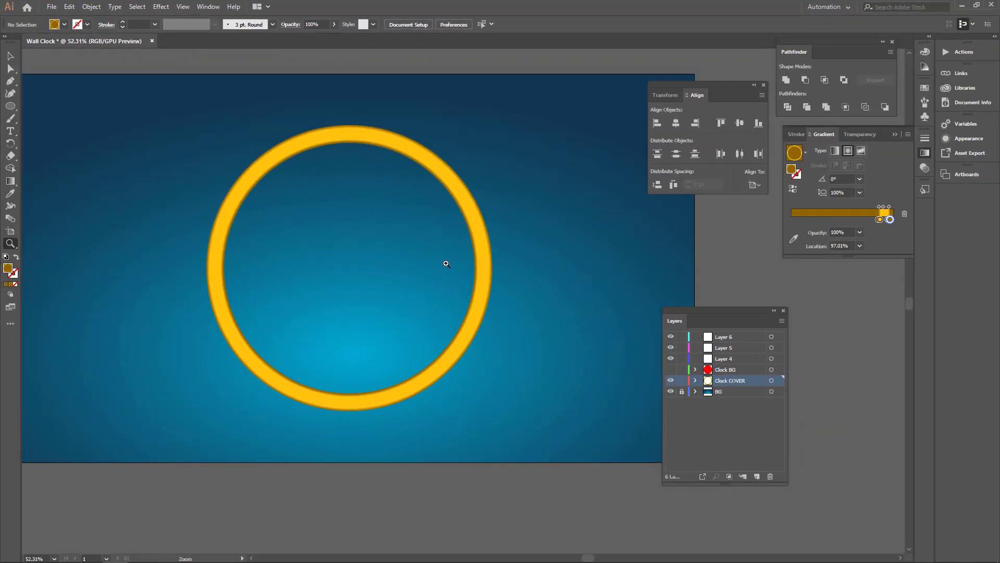
left_click_drag(447, 263, 431, 264)
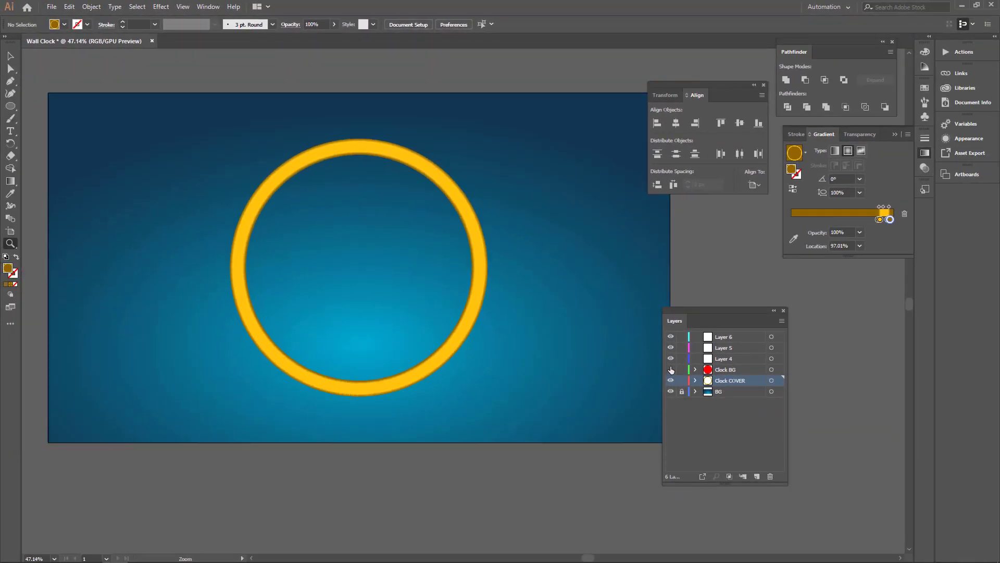
Show the Clock BG layer, change its red circle's fill to white, and deselect it
left_click(670, 370)
left_click(712, 371)
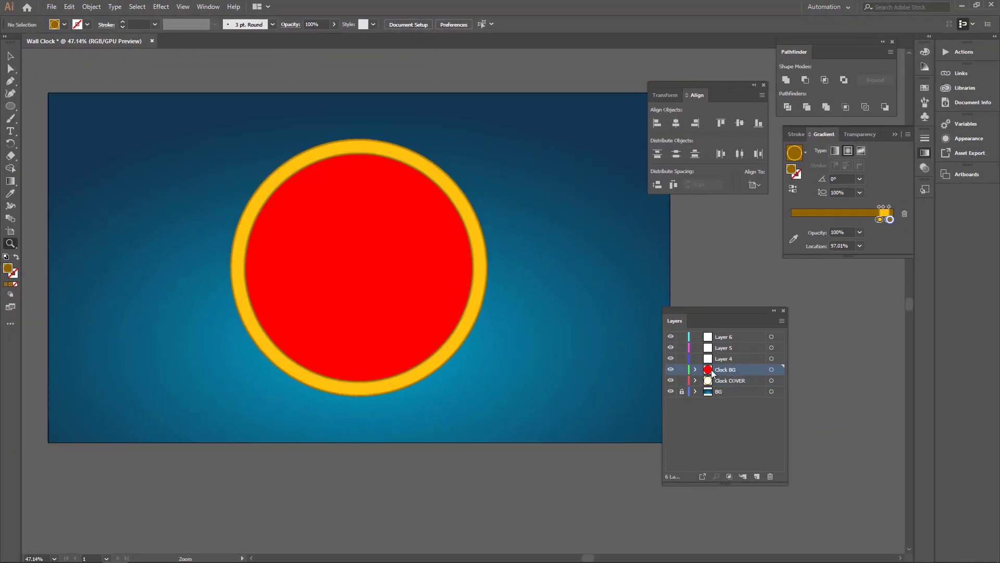
key("v")
left_click(400, 266)
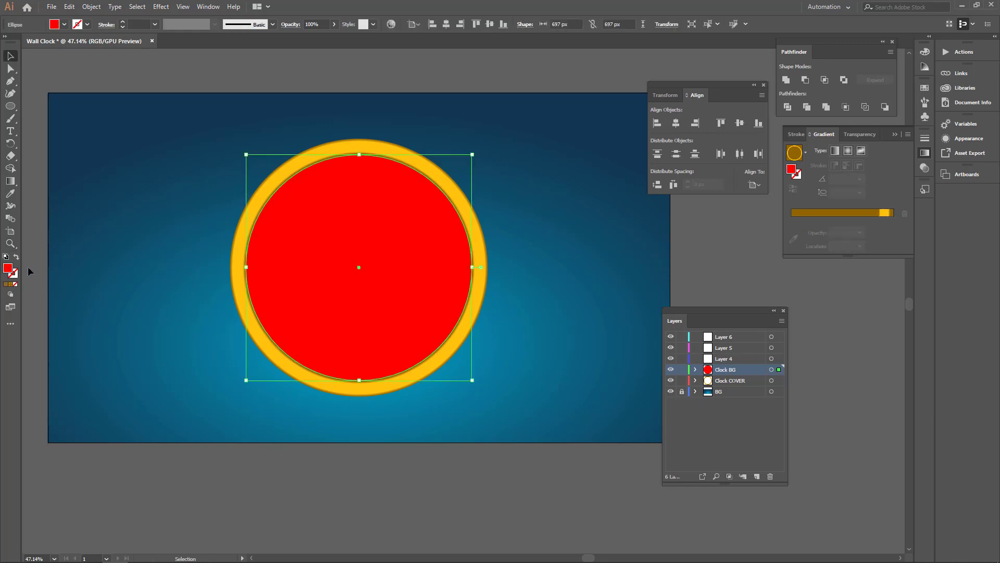
double_click(7, 268)
left_click_drag(388, 260, 355, 197)
left_click(597, 209)
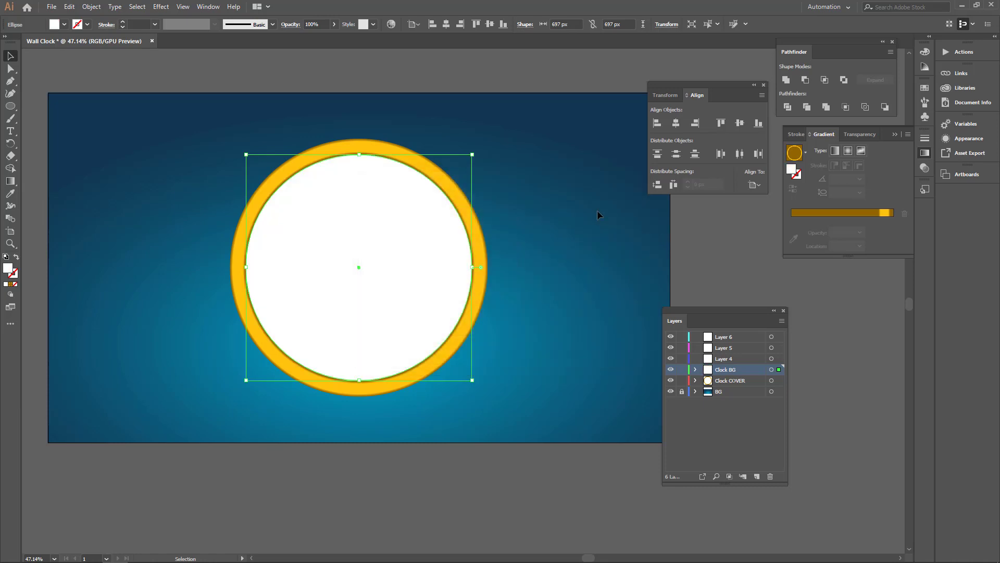
left_click(554, 258)
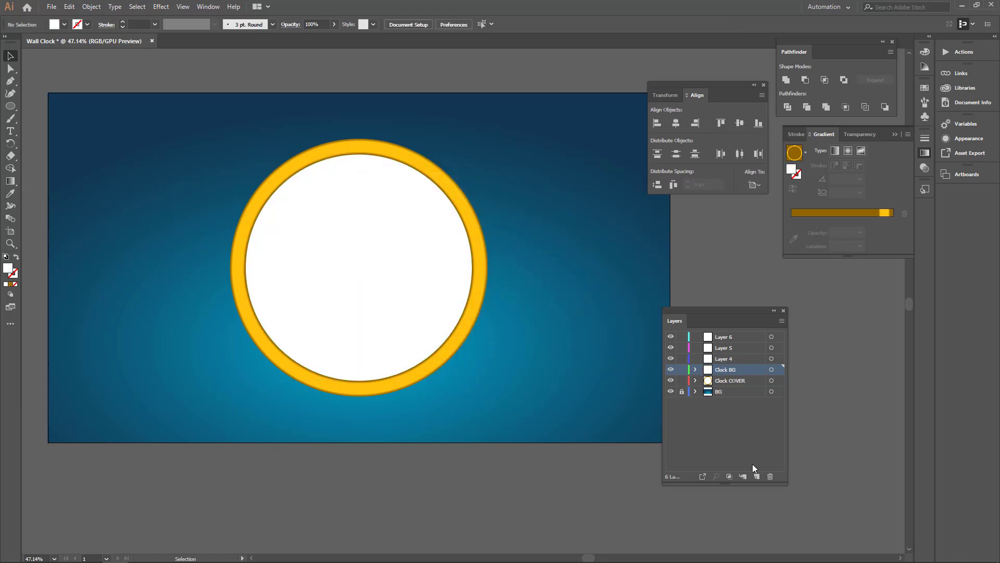
Rename Layer 4 as Shadow and move the Clock COVER layer directly above it
double_click(730, 361)
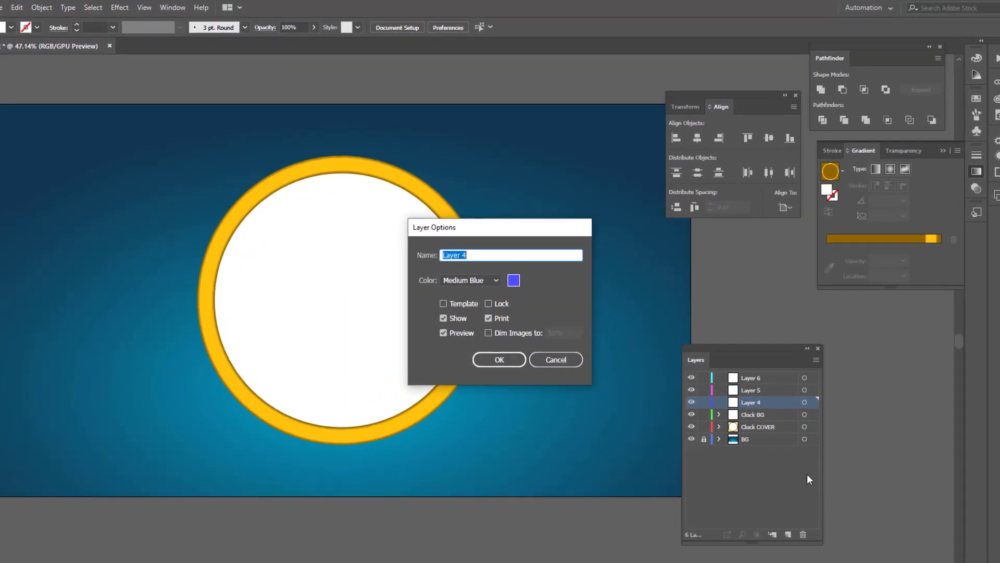
type("s")
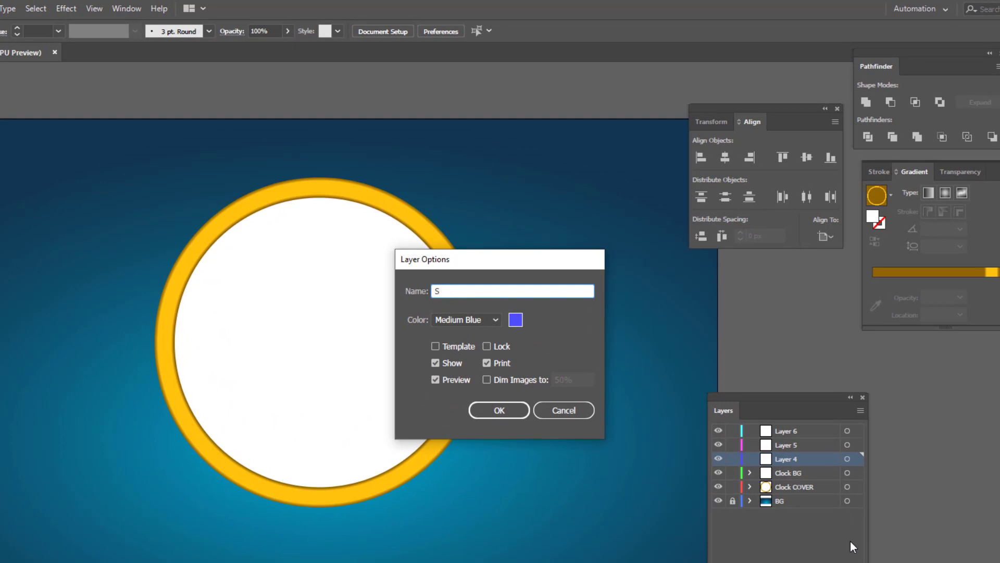
key("Return")
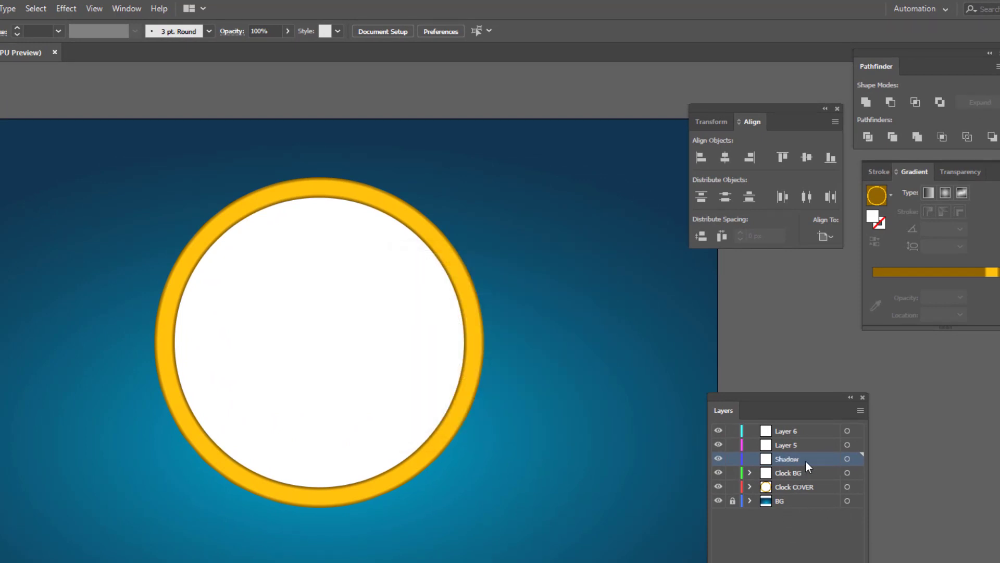
left_click(806, 487)
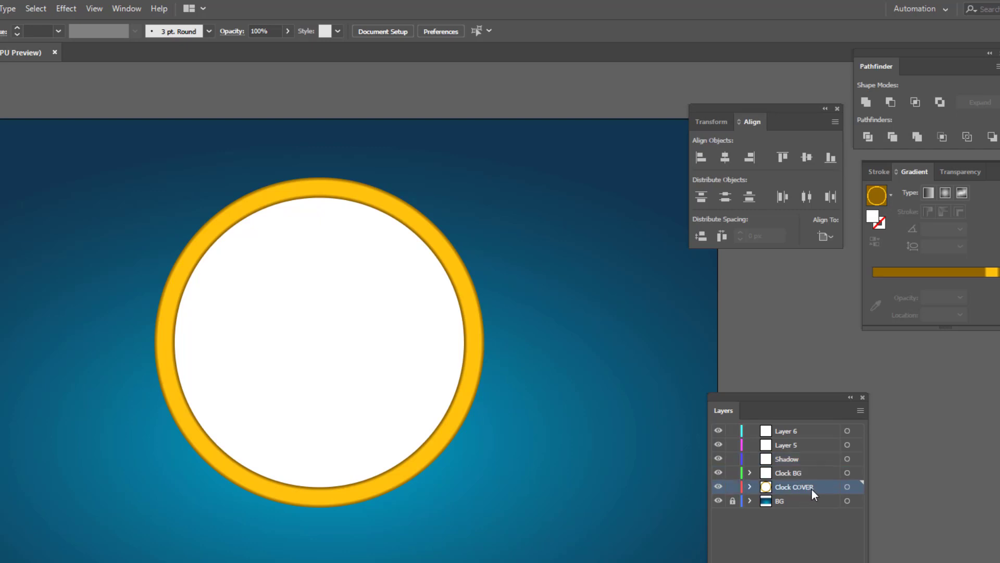
left_click_drag(811, 489, 812, 457)
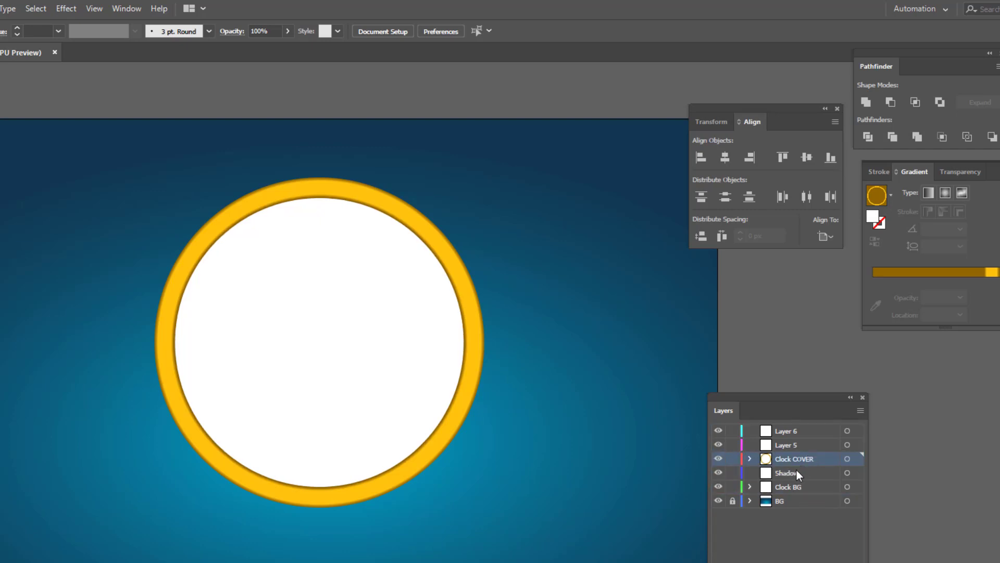
On the Shadow layer, create a 697 by 697 px circle and centre it horizontally and vertically on the artboard
left_click(796, 470)
left_click(793, 486)
left_click(792, 476)
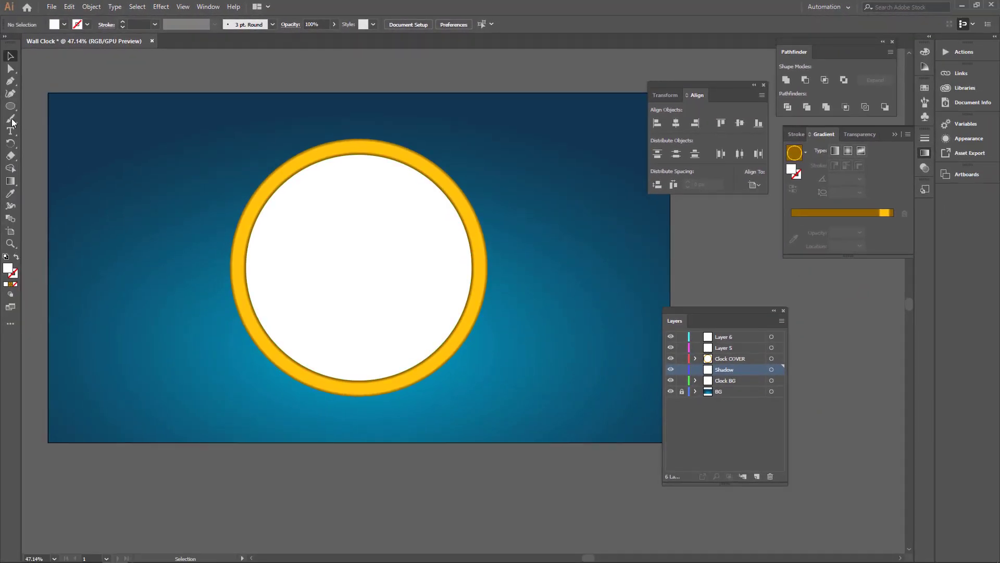
left_click(10, 106)
left_click(339, 258)
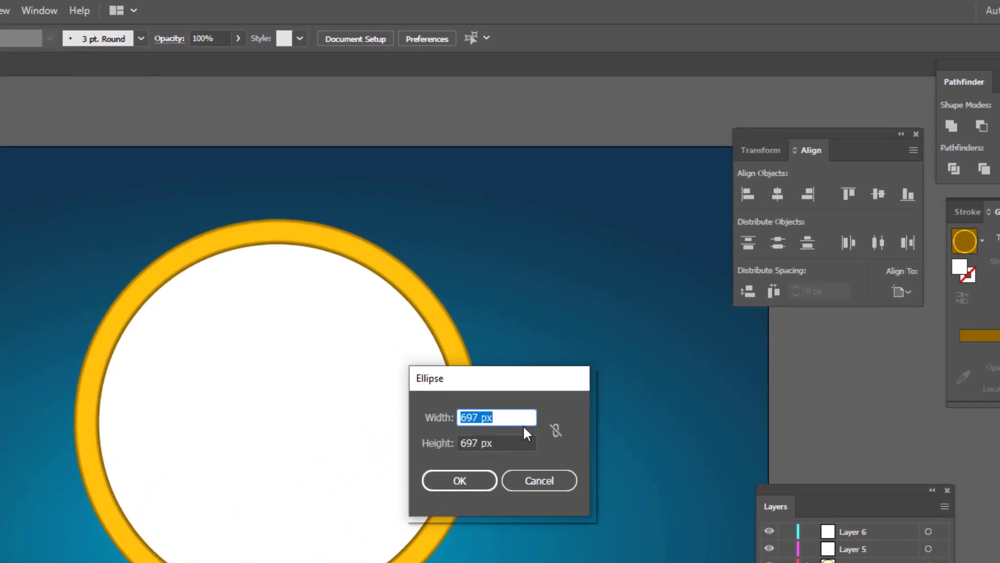
left_click(471, 479)
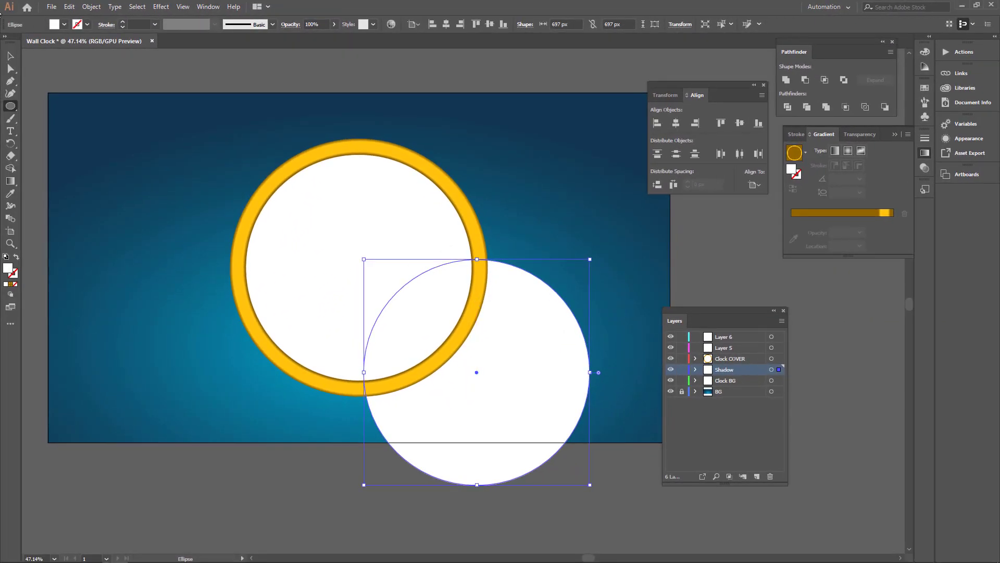
left_click(10, 56)
left_click(676, 124)
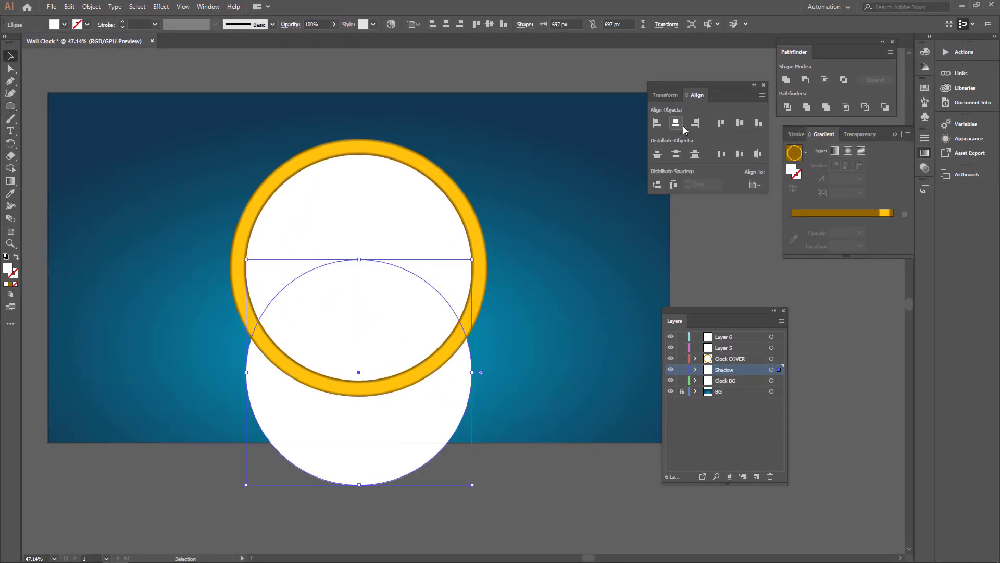
left_click(742, 123)
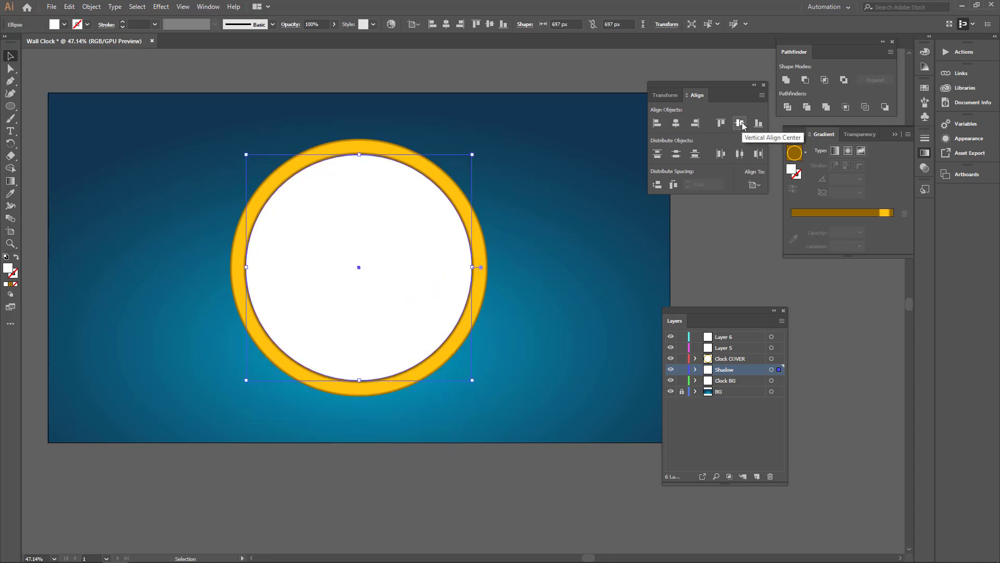
Remove the Shadow circle's fill and give it a black stroke with a weight of 15 pt
left_click(16, 257)
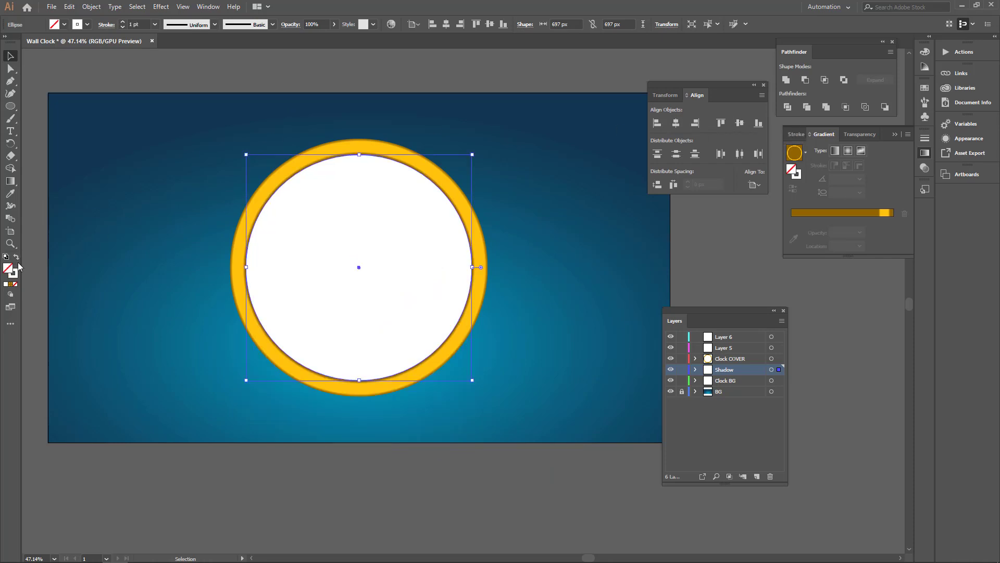
left_click(86, 27)
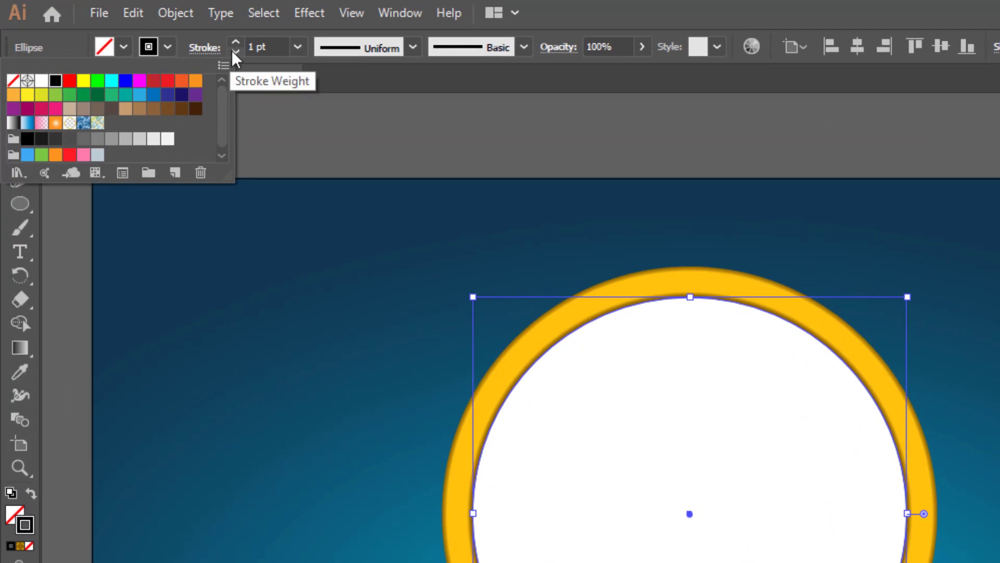
left_click(236, 42)
left_click(235, 42)
left_click(235, 42)
left_click(236, 42)
left_click(235, 41)
left_click(236, 42)
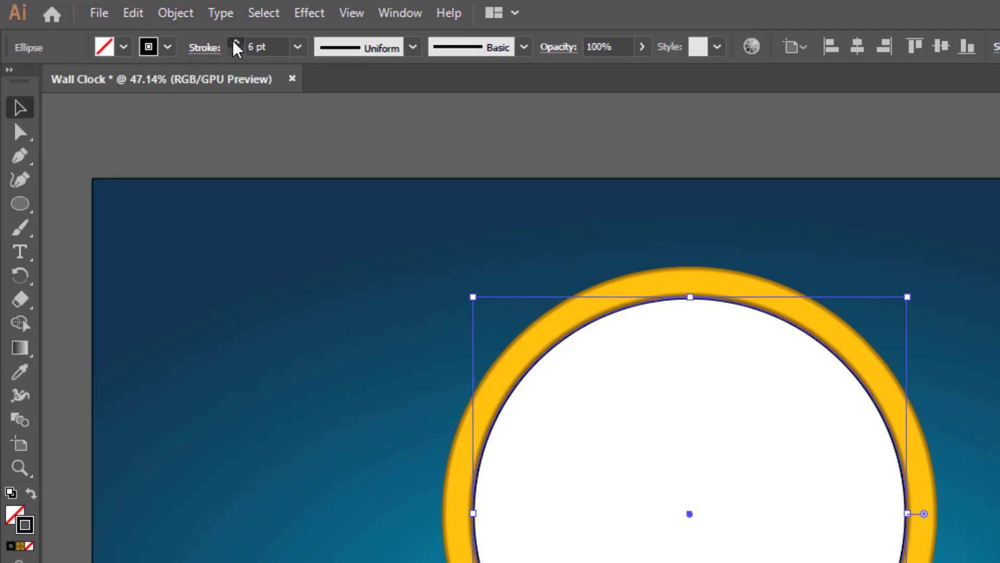
left_click(236, 42)
left_click(236, 41)
left_click(235, 41)
left_click(236, 41)
left_click(235, 42)
left_click(235, 41)
left_click(236, 42)
left_click(235, 42)
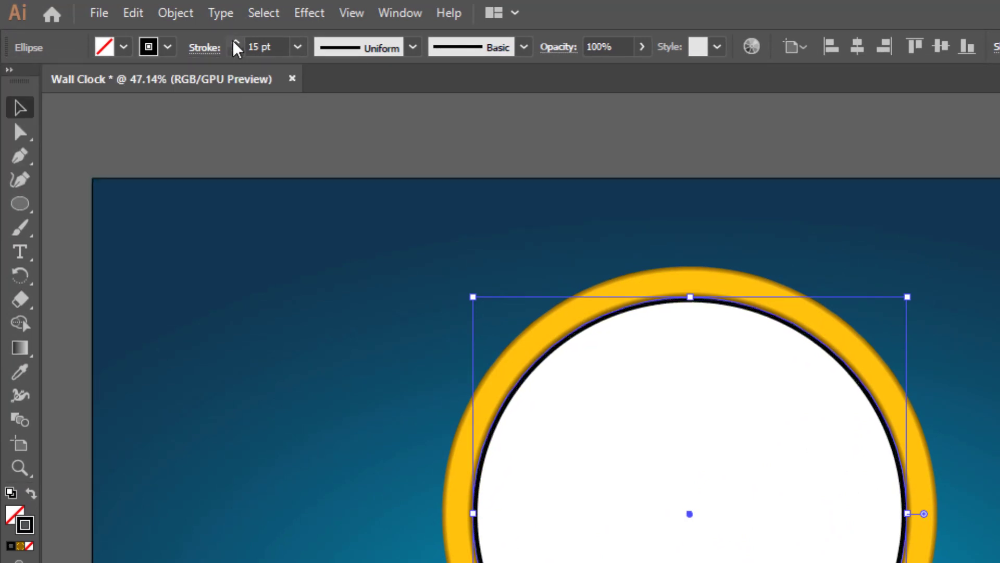
left_click(235, 46)
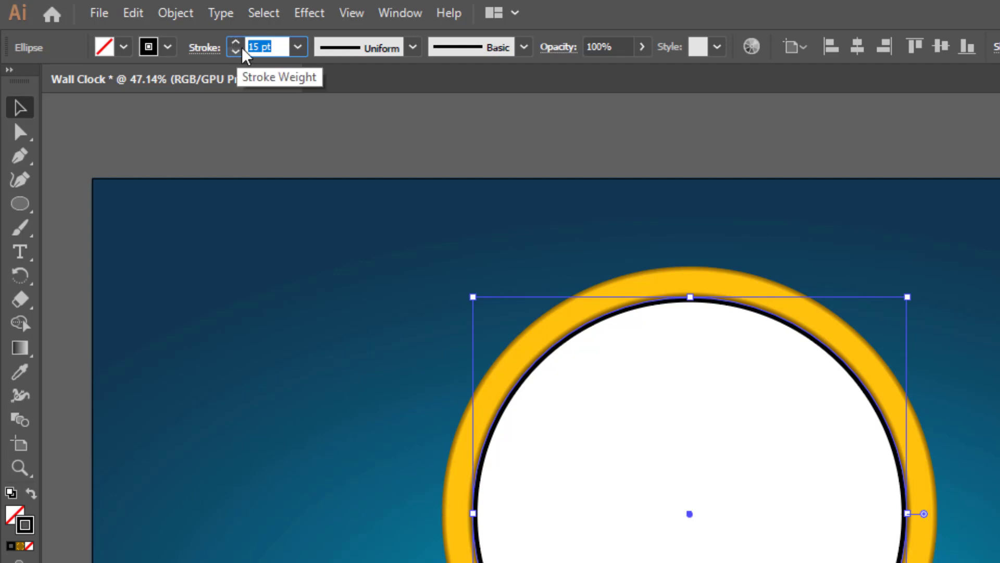
Apply a Gaussian Blur with a radius of 6.3 pixels to the Shadow circle
left_click(310, 17)
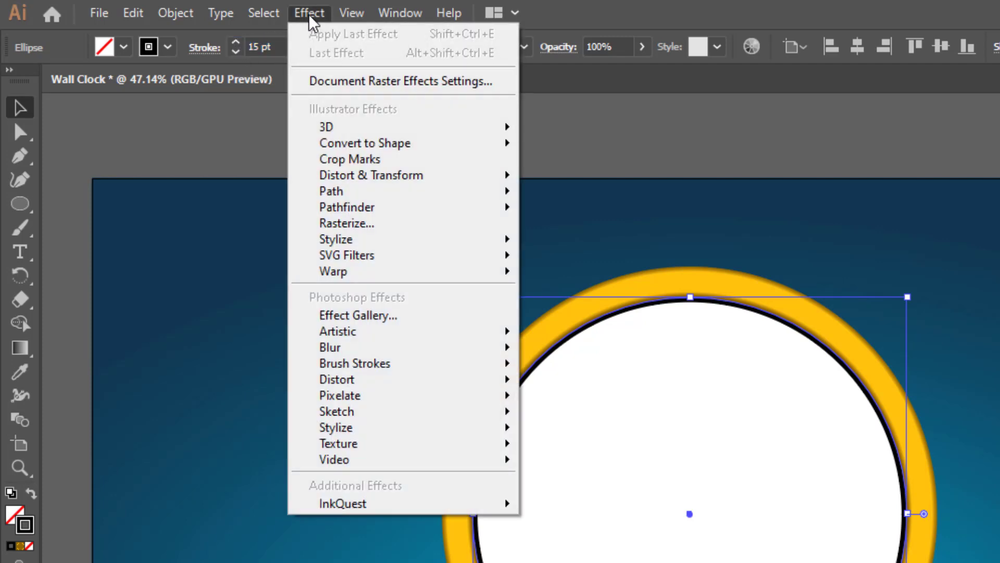
mouse_move(380, 349)
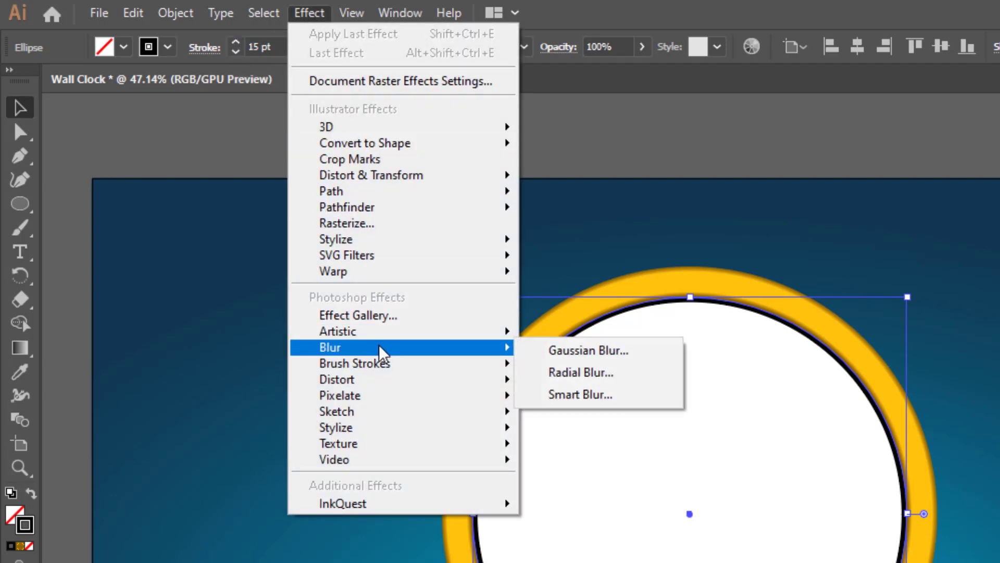
left_click(594, 352)
left_click(864, 551)
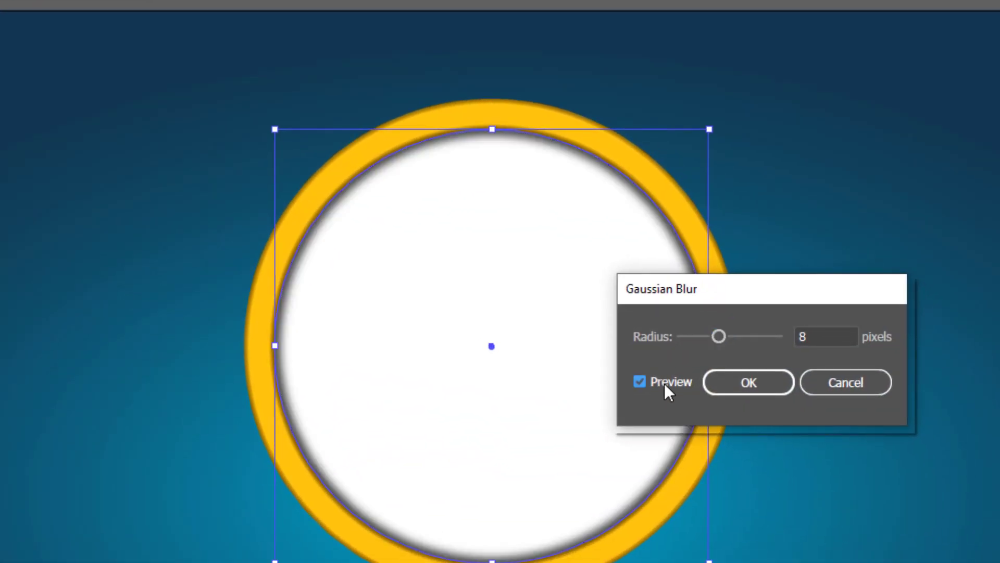
mouse_move(721, 336)
left_mouse_down()
mouse_move(704, 338)
mouse_move(714, 338)
left_mouse_up()
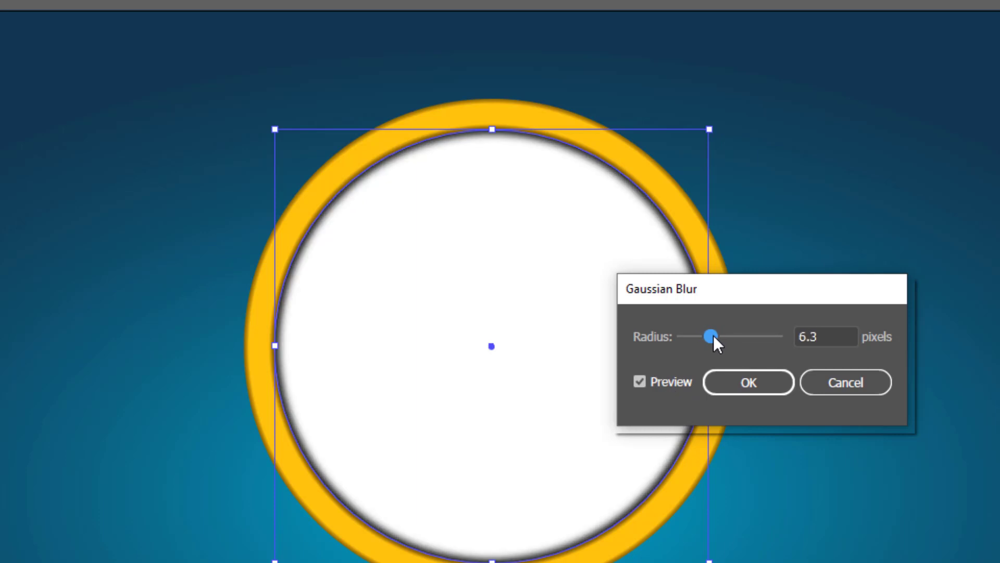
left_click(748, 391)
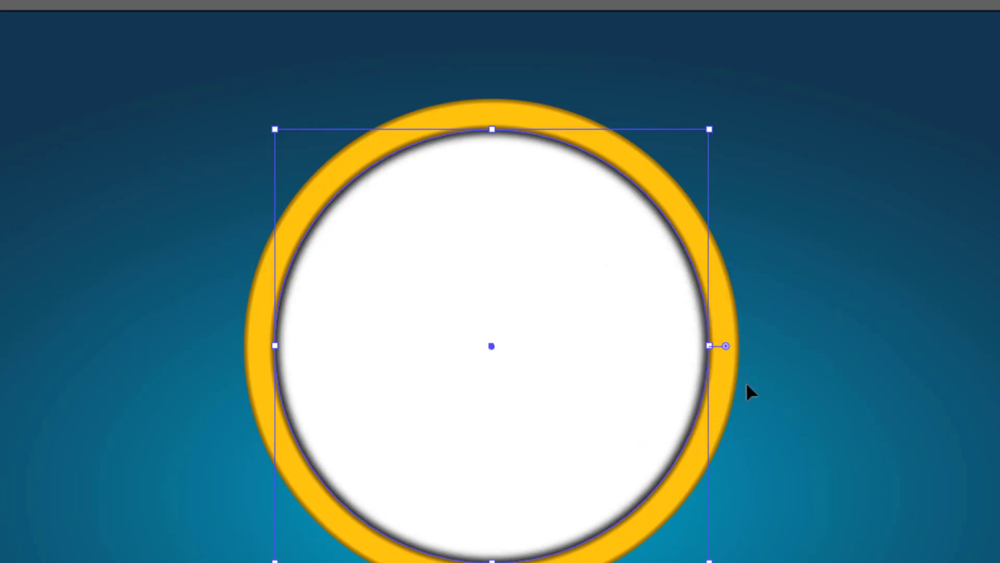
Enlarge the blurred Shadow circle slightly and shift it a little downward inside the ring, and deselect it
mouse_move(492, 528)
left_mouse_down()
mouse_move(495, 543)
mouse_move(492, 508)
left_mouse_up()
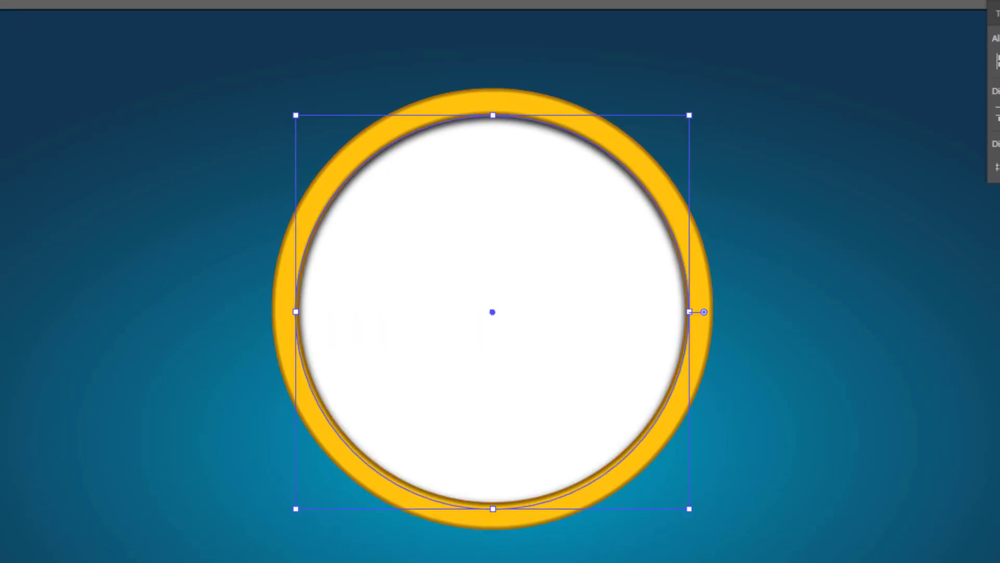
key("ctrl+shift+a")
key("z")
left_click_drag(605, 491, 636, 430)
key("v")
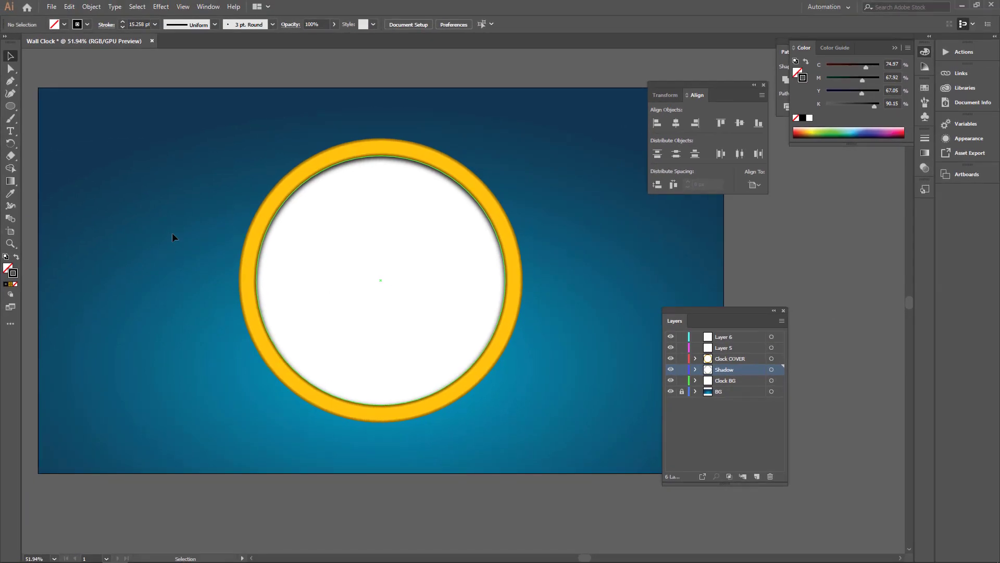
Create a 12 by 45 px rectangle on the clock face, give it a black fill with no stroke, and deselect it
left_click(7, 110)
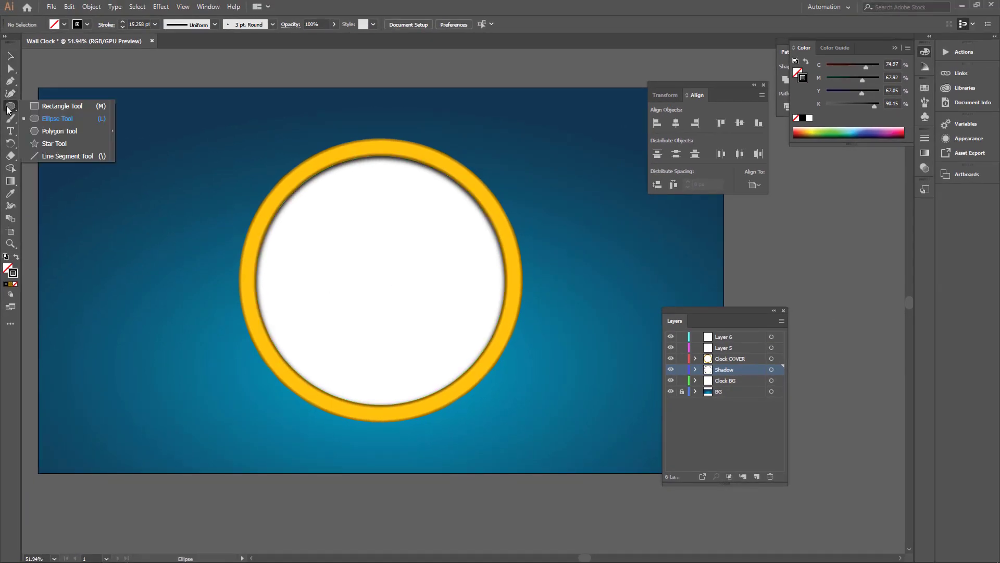
left_click(42, 107)
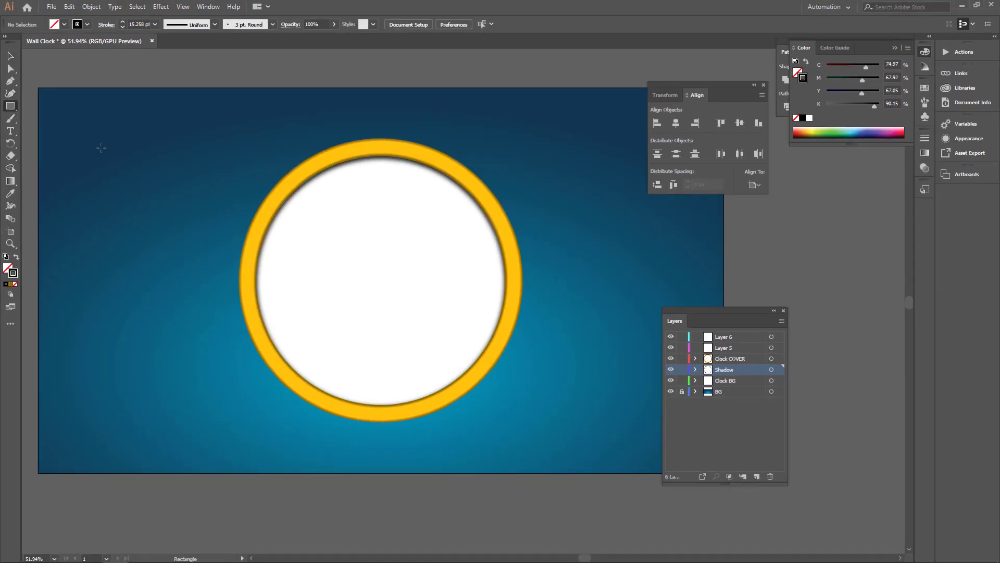
left_click(375, 246)
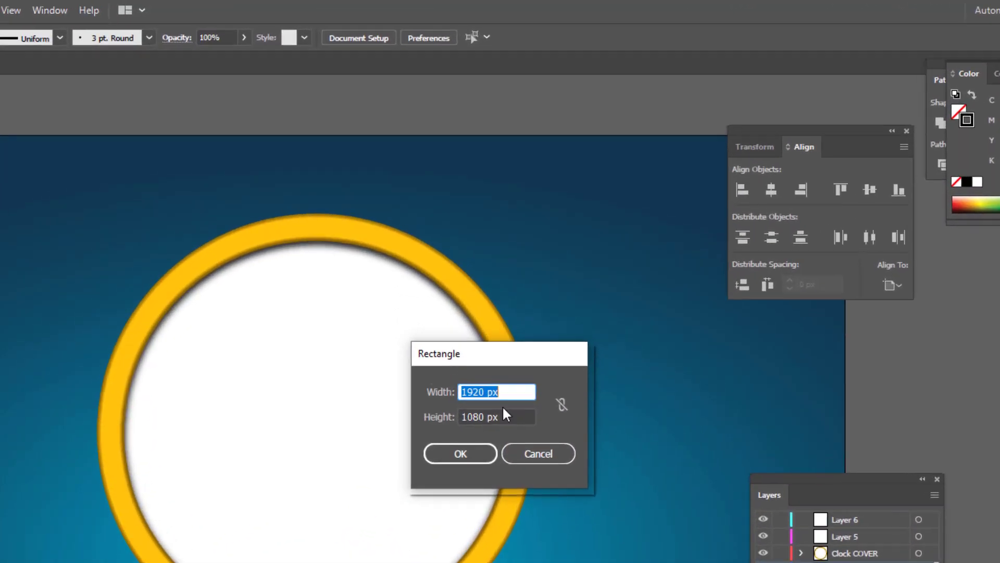
type("12")
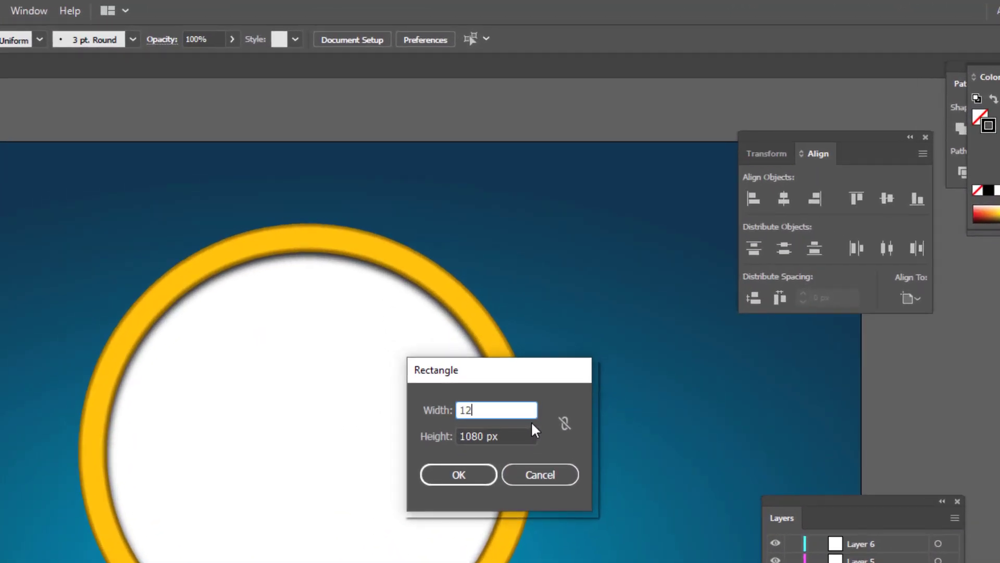
key("Tab")
type("45")
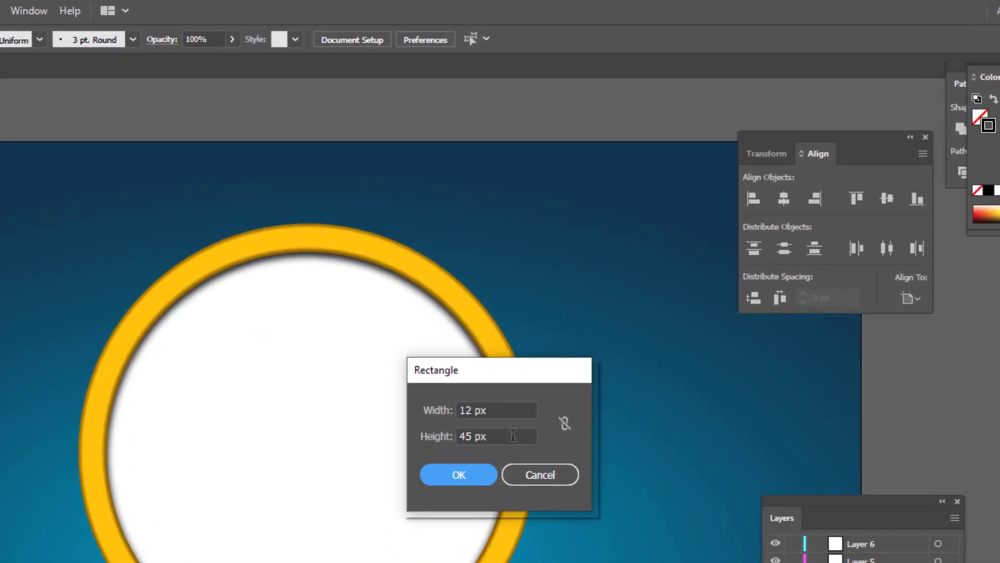
left_click(459, 474)
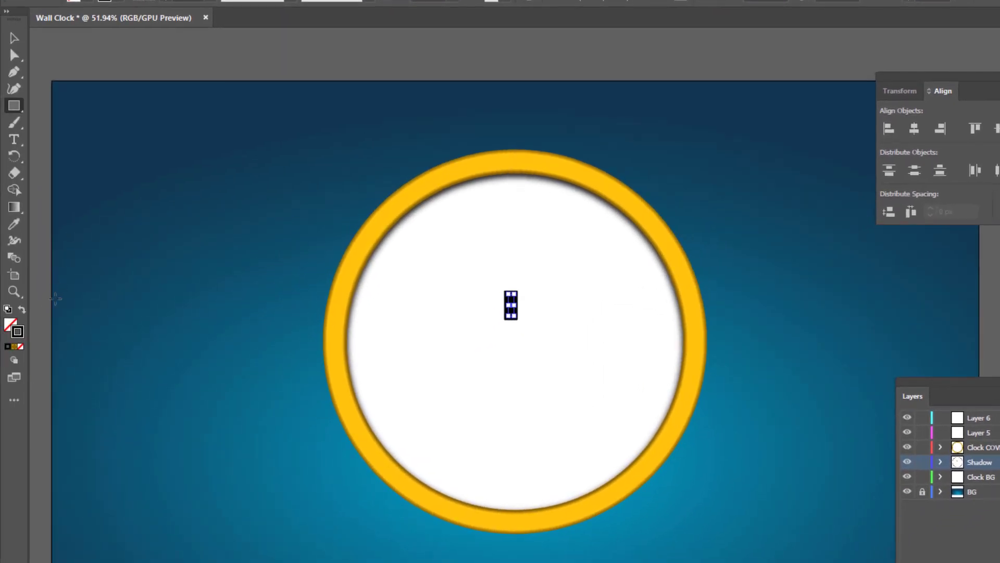
left_click(21, 310)
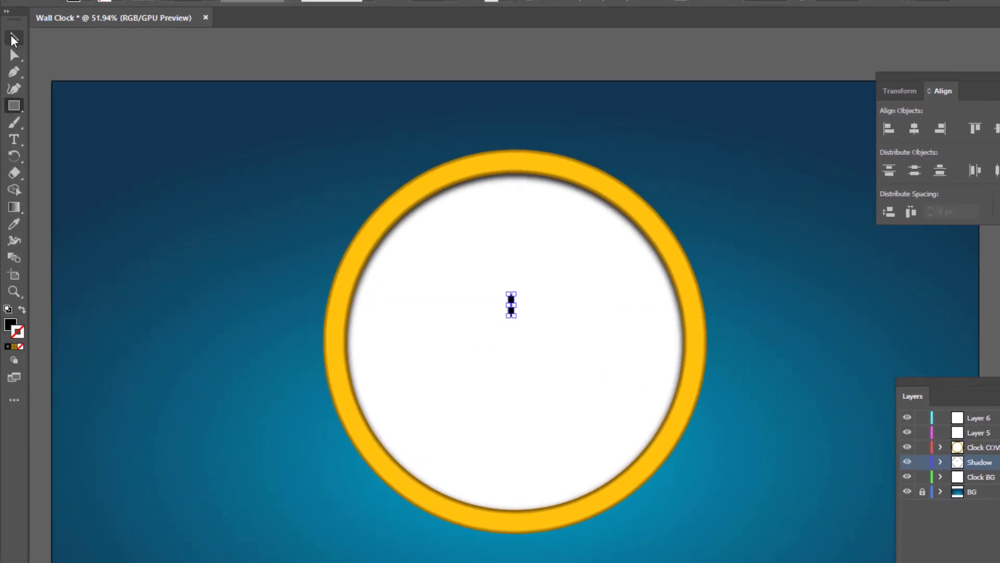
left_click(14, 38)
left_click(735, 259)
Move the black rectangle up to the 12 o'clock position inside the ring and centre it horizontally on the artboard
key("ctrl+space")
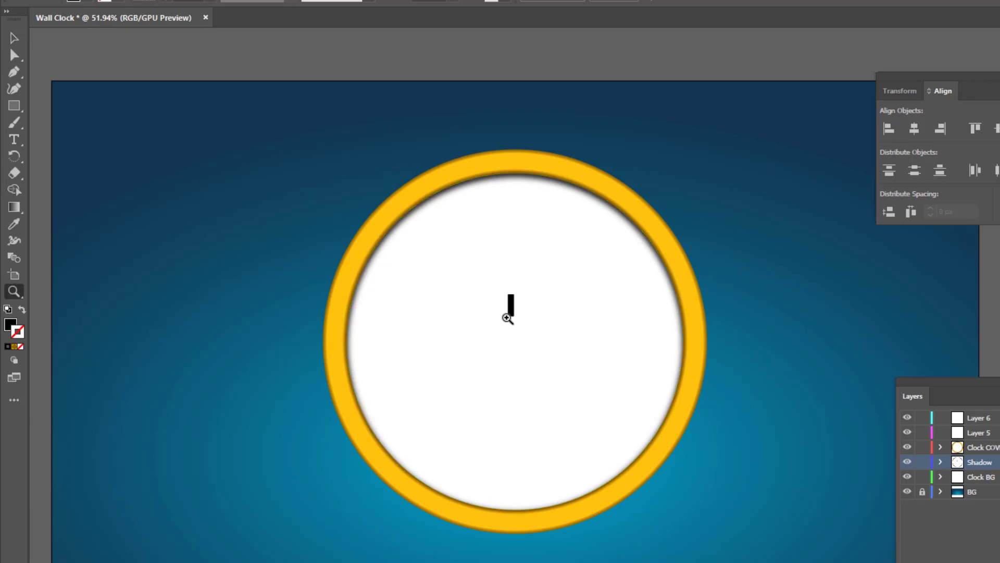
left_click_drag(509, 312, 592, 330)
left_click_drag(524, 313, 530, 180)
left_click(914, 129)
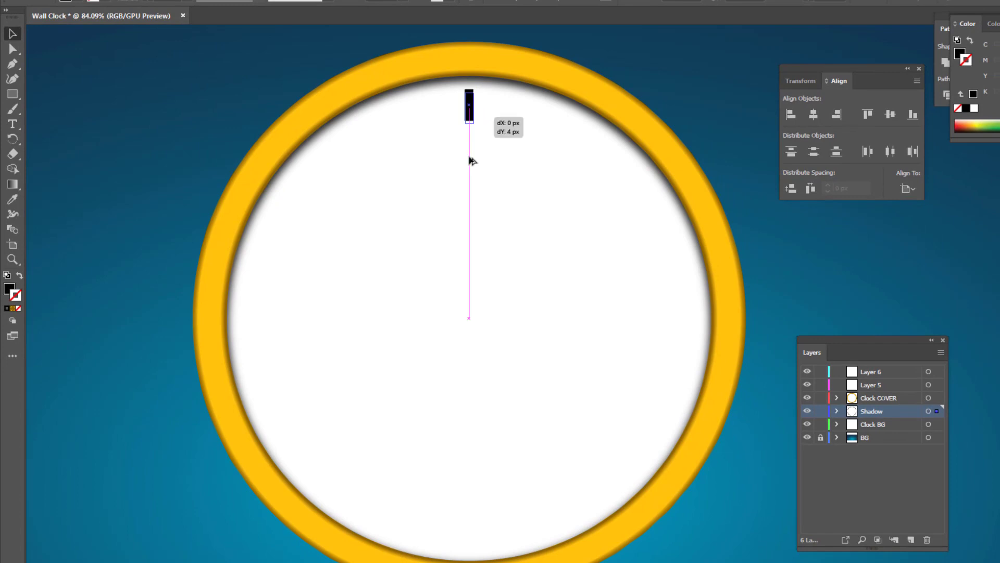
Duplicate the 12 o'clock marker straight down to the 6 o'clock position and group the two markers
left_click_drag(471, 160, 475, 544)
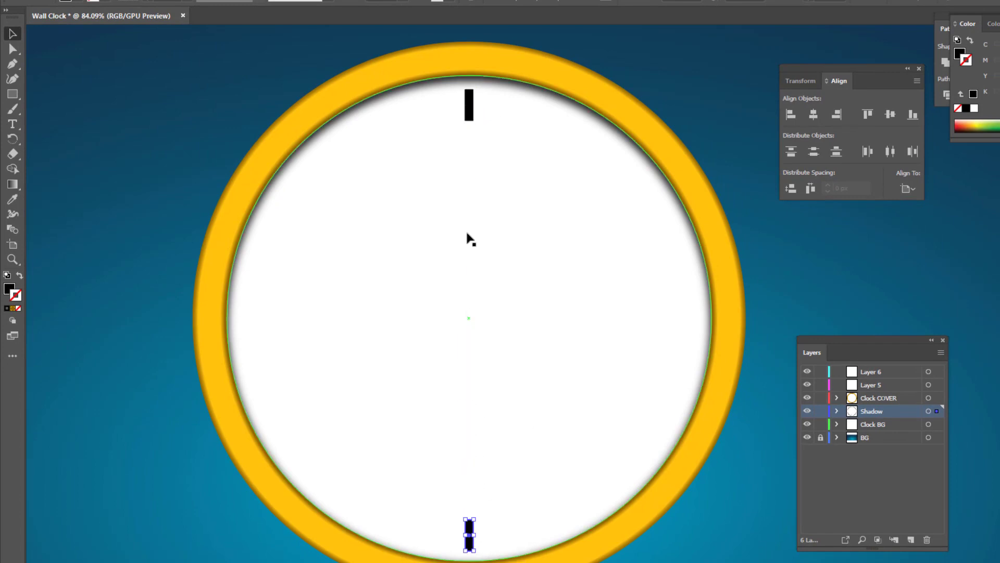
left_click(470, 107, "shift")
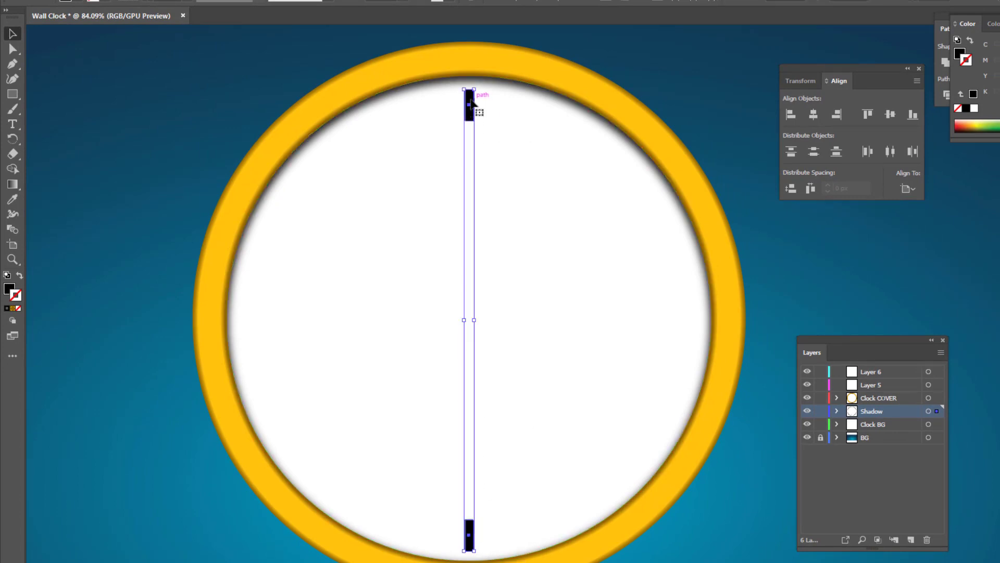
right_click(471, 103)
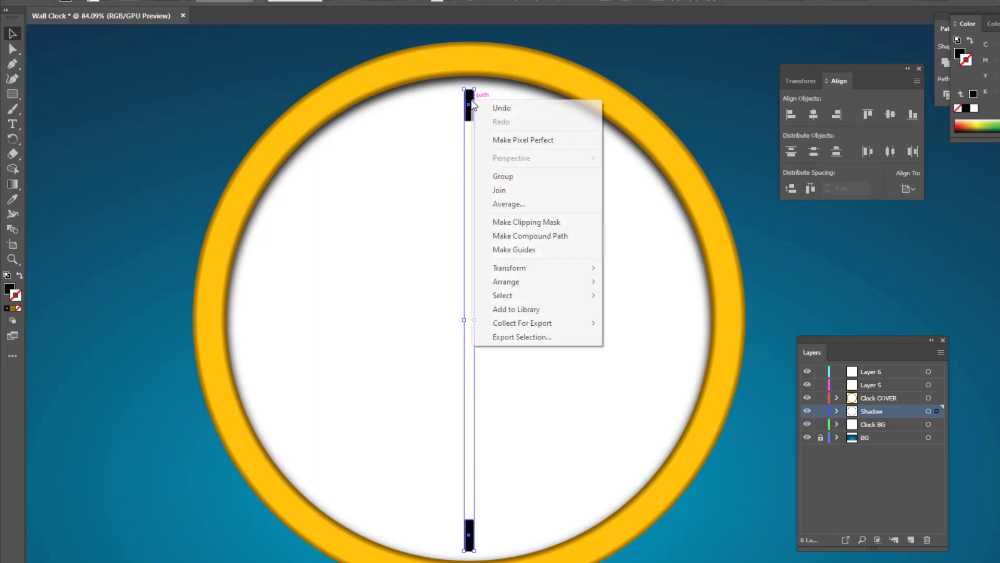
left_click(508, 176)
Set the marker group's fill to dark grey with C 0, M 0, Y 0 and K 75%
double_click(9, 290)
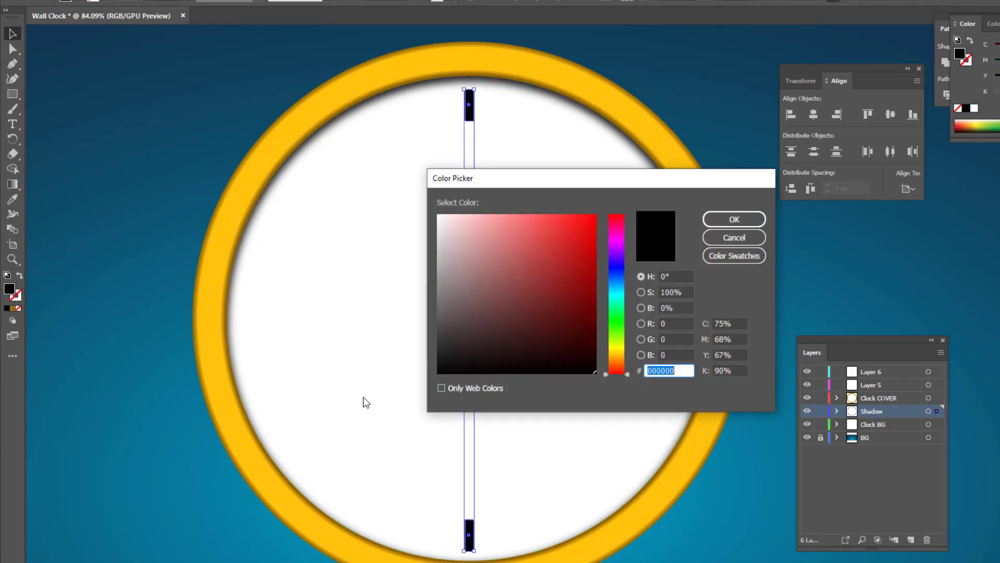
left_click(731, 323)
type("0")
key("Tab")
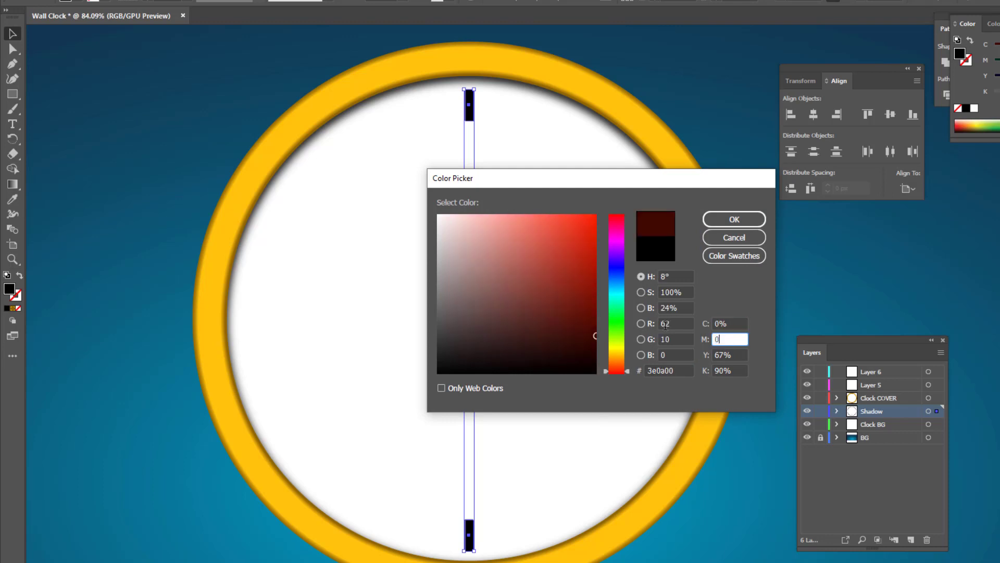
type("0")
key("Tab")
type("0")
key("Tab")
type("75")
key("Return")
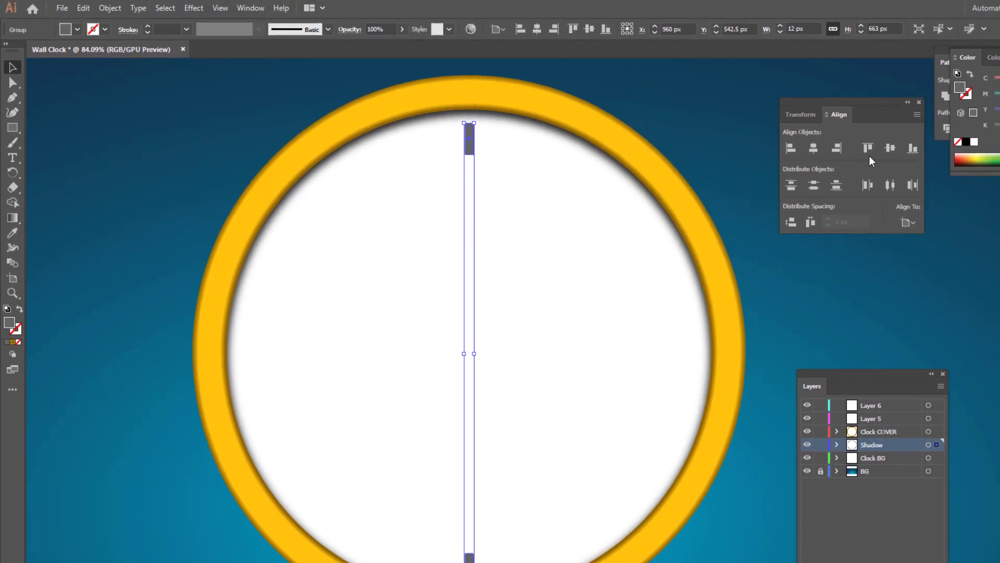
Centre the marker group vertically on the artboard, apply a Transform effect with 5 copies rotated by 30°, and deselect it
left_click(890, 149)
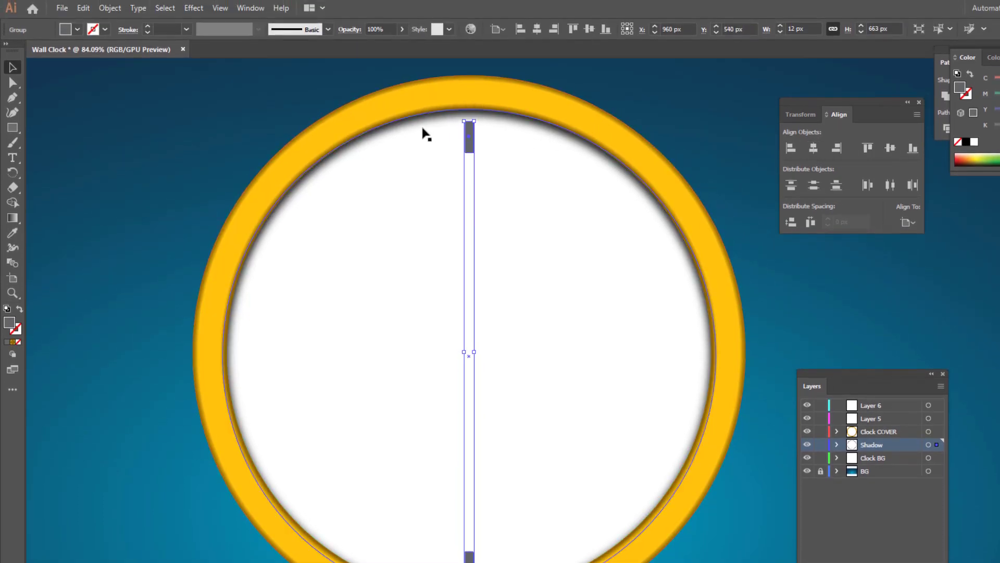
left_click(192, 11)
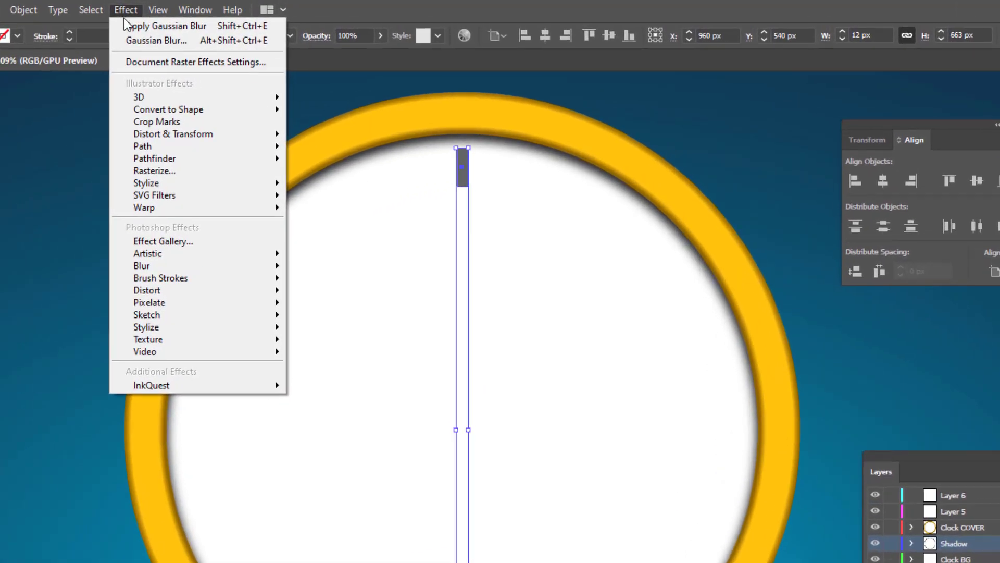
mouse_move(261, 114)
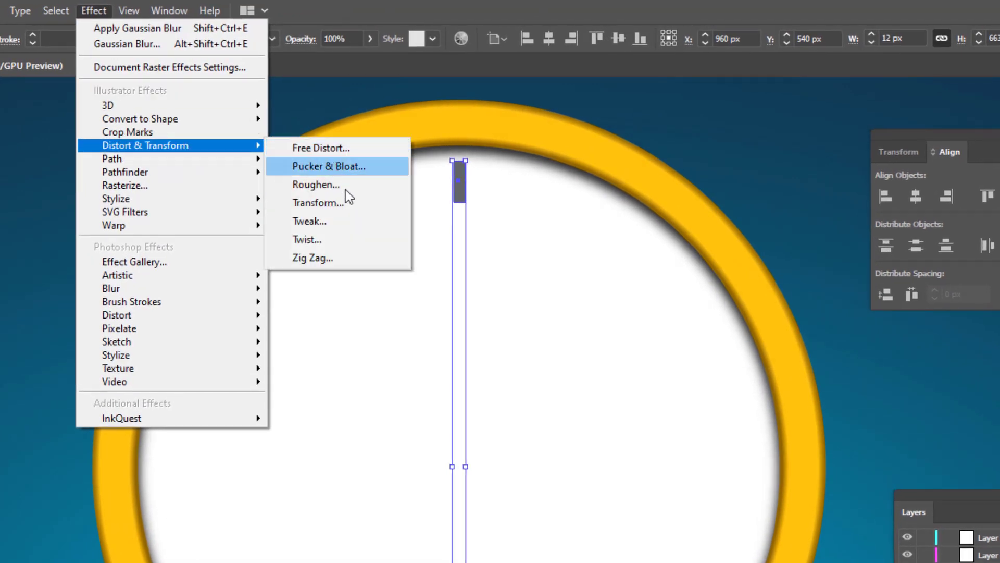
left_click(348, 201)
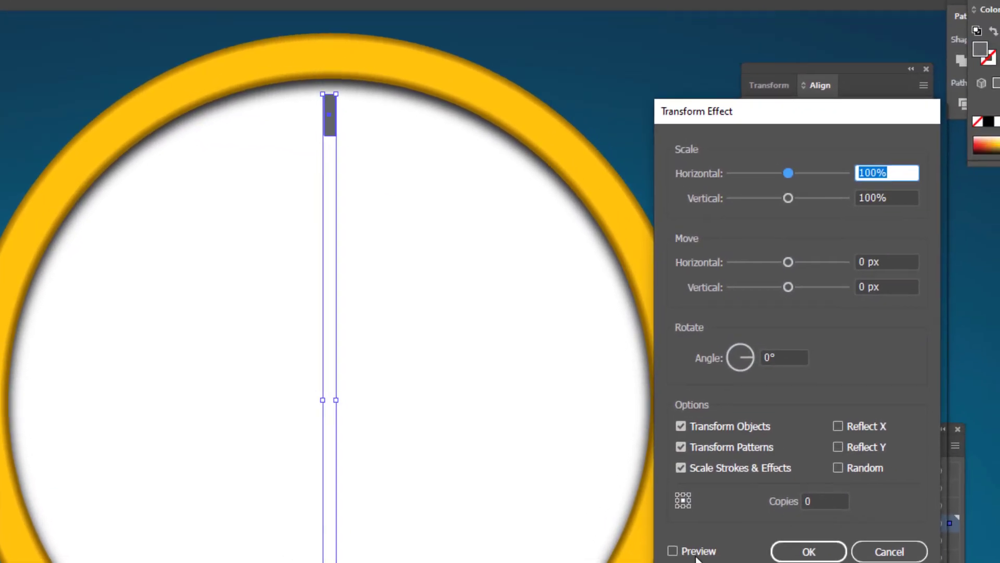
left_click(672, 549)
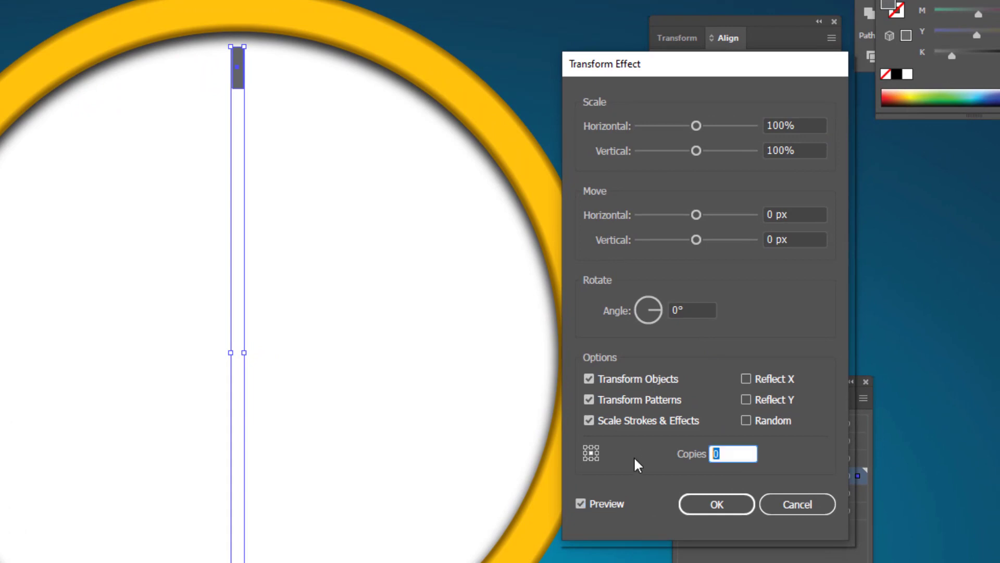
type("5")
key("Tab")
left_click(698, 311)
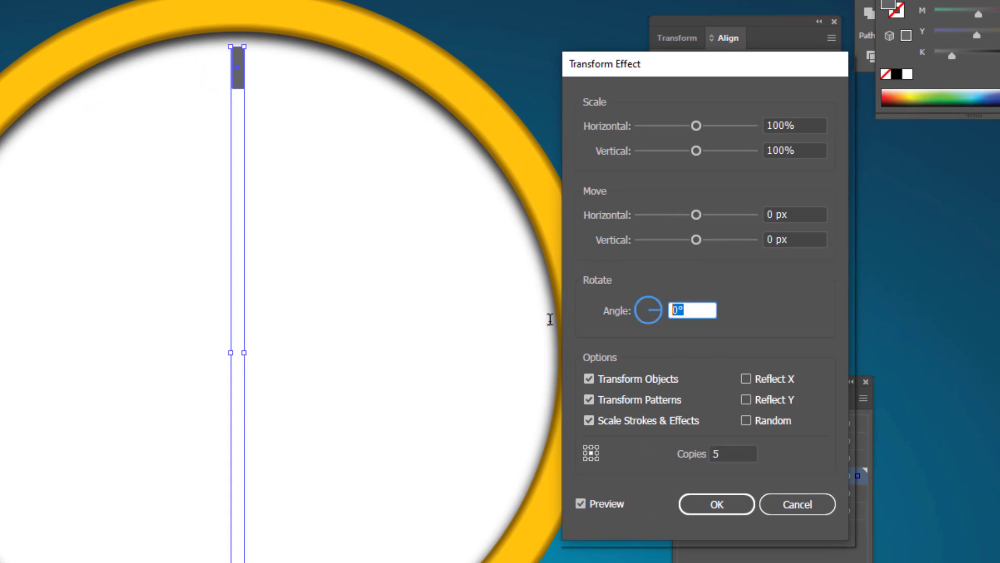
type("30")
key("Tab")
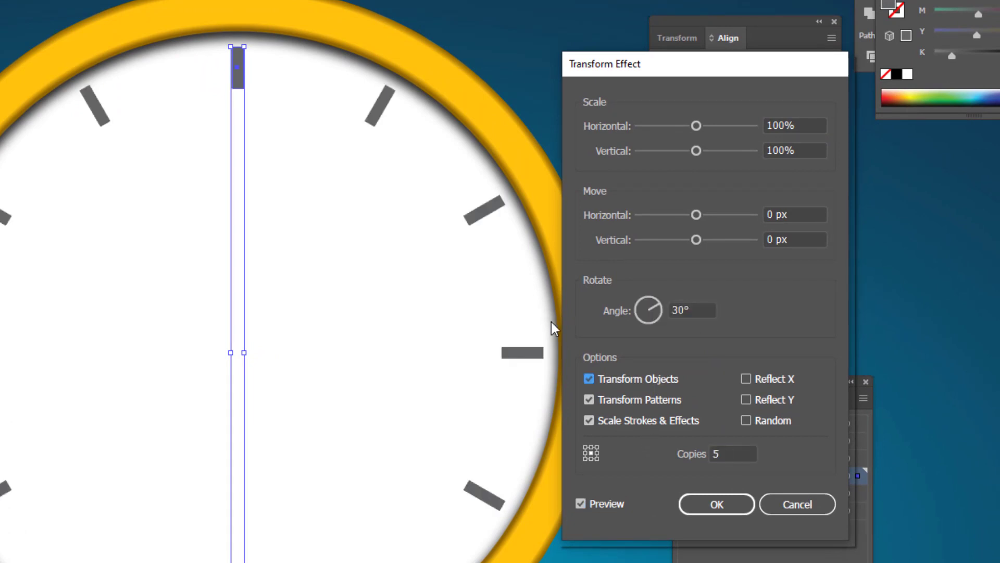
left_click(718, 504)
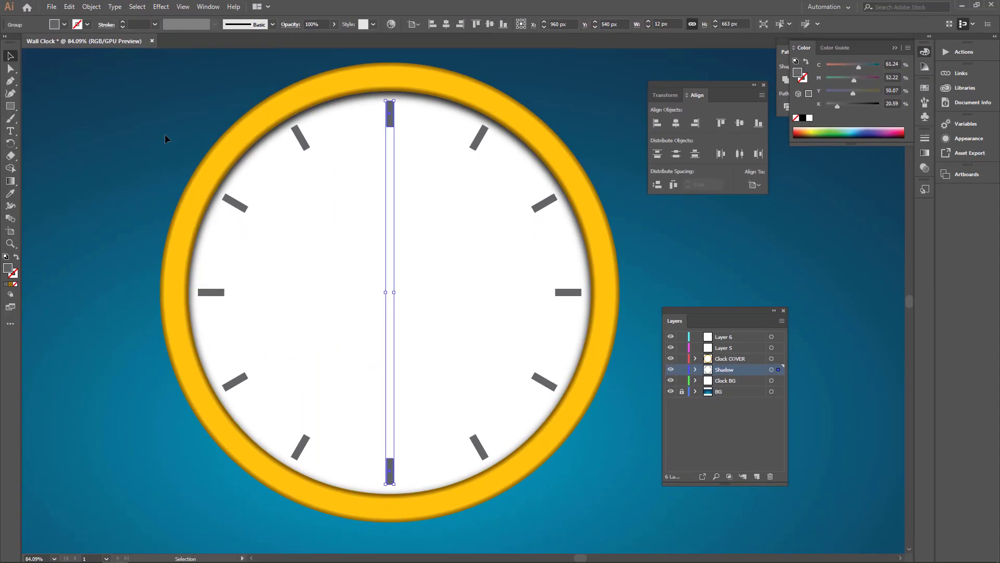
left_click(166, 135)
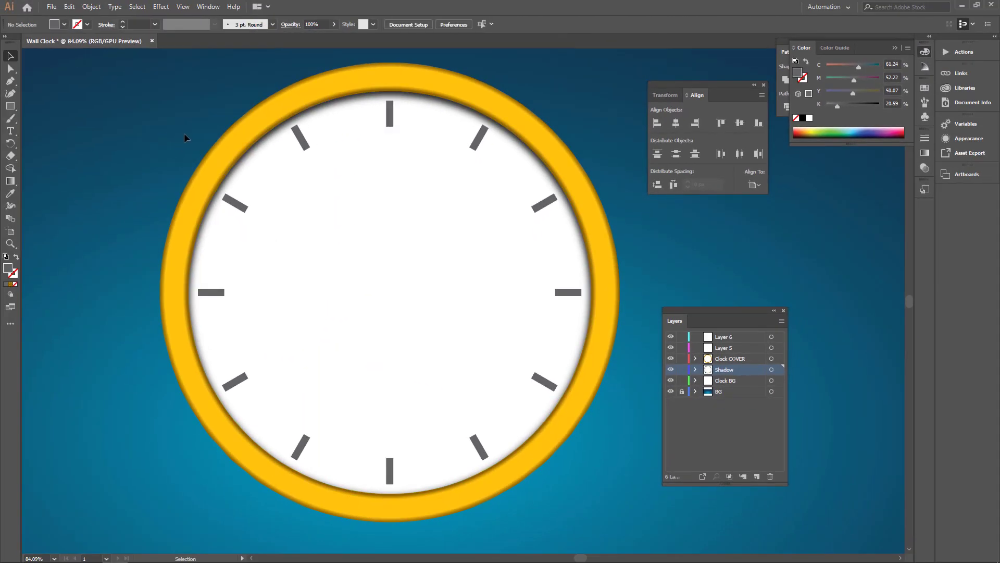
Create a 4 by 27 px rectangle on the clock face below the 12 o'clock marker and deselect it
left_click(10, 107)
left_click(388, 218)
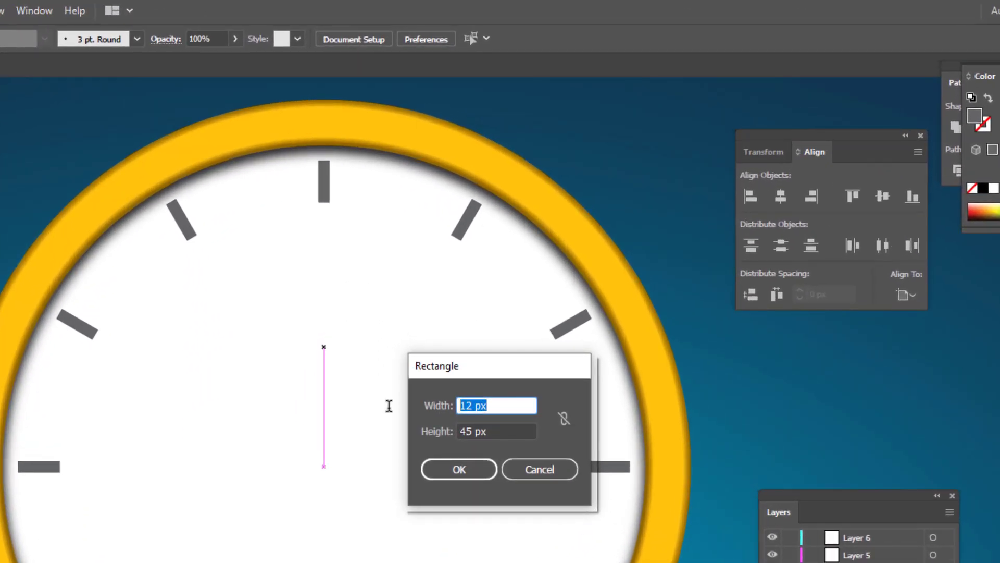
type("4")
key("Tab")
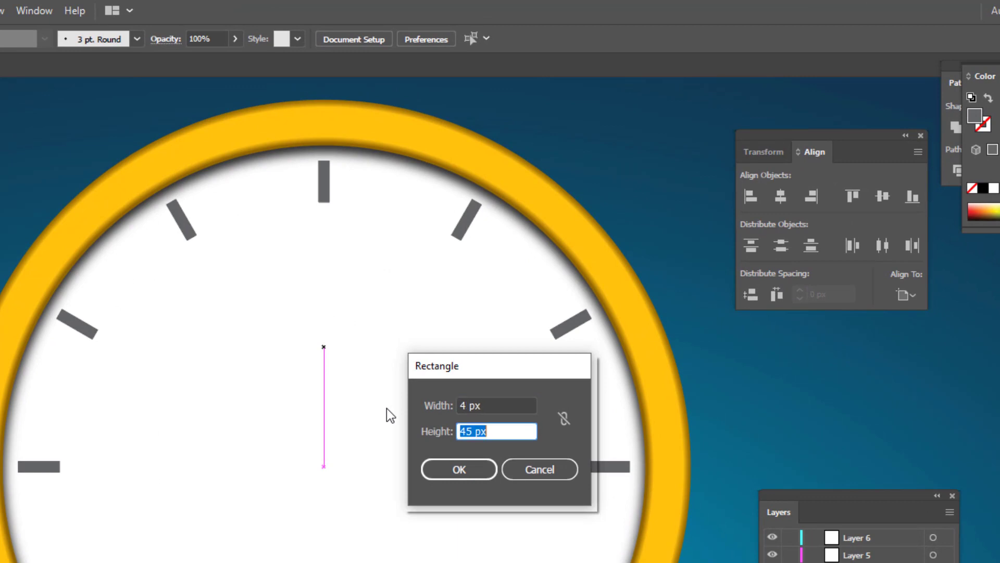
type("27")
key("Tab")
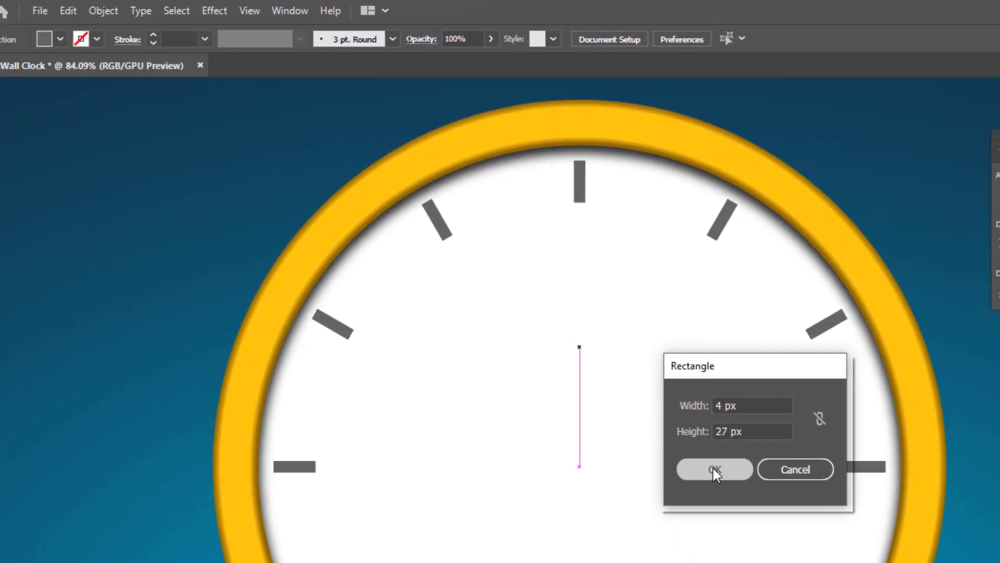
left_click(482, 468)
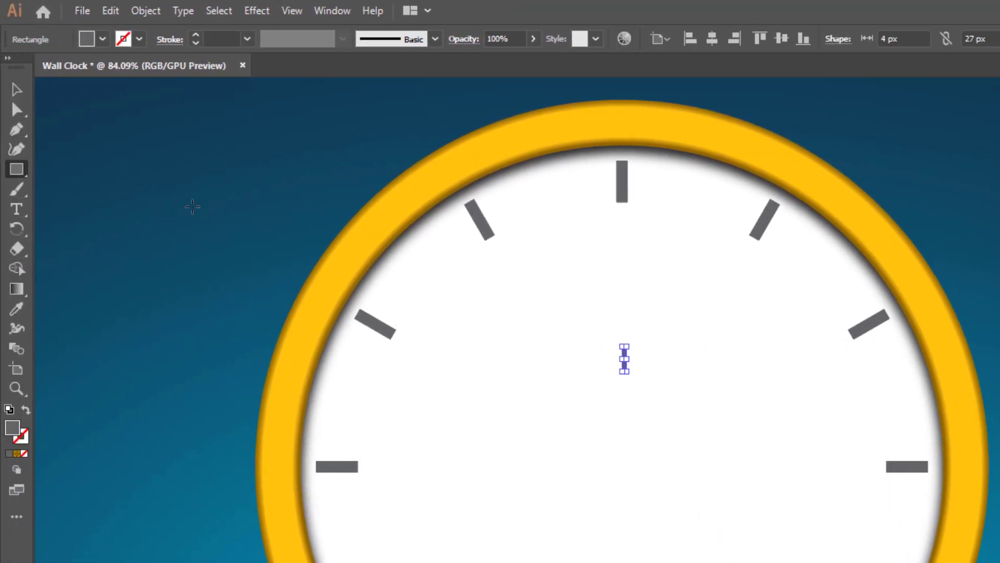
left_click(20, 92)
left_click(717, 447)
Move the small rectangle straight up, closer to the 12 o'clock marker
key("z")
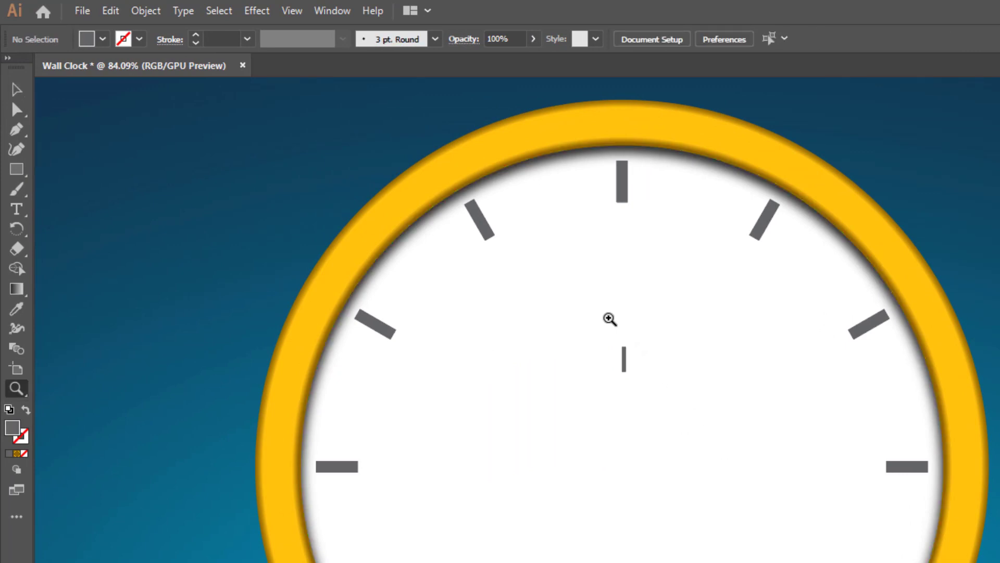
left_click_drag(609, 319, 730, 398)
key("v")
scroll(652, 424, "up", 3)
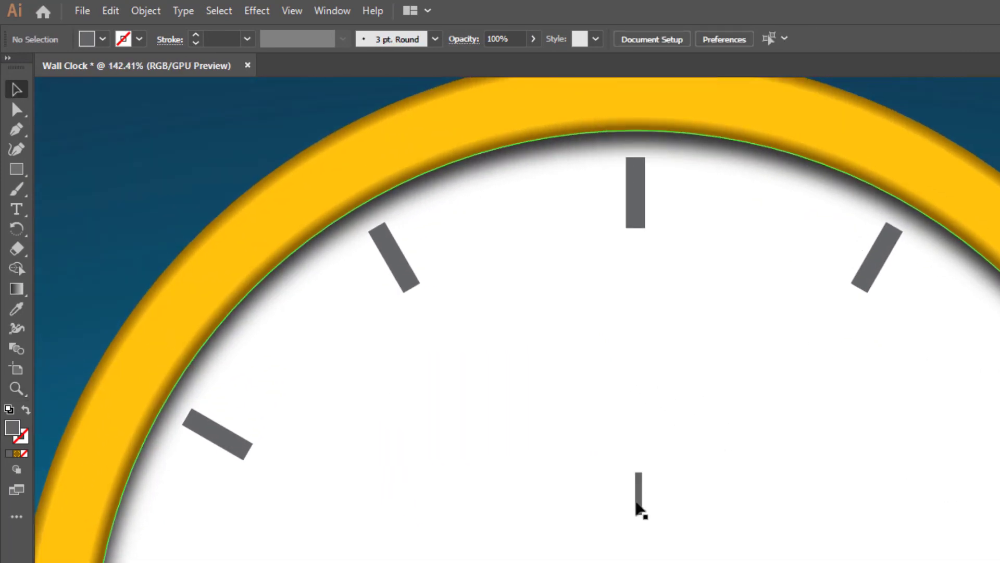
left_click_drag(641, 511, 642, 360)
Set the small rectangle's fill to medium grey with C 0, M 0, Y 0 and K 45%
double_click(13, 428)
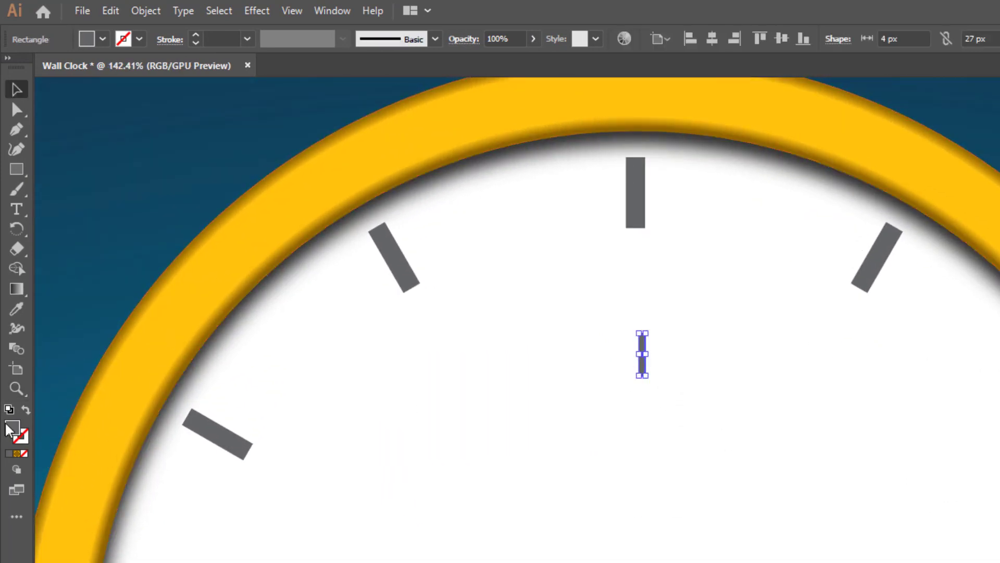
left_click(978, 473)
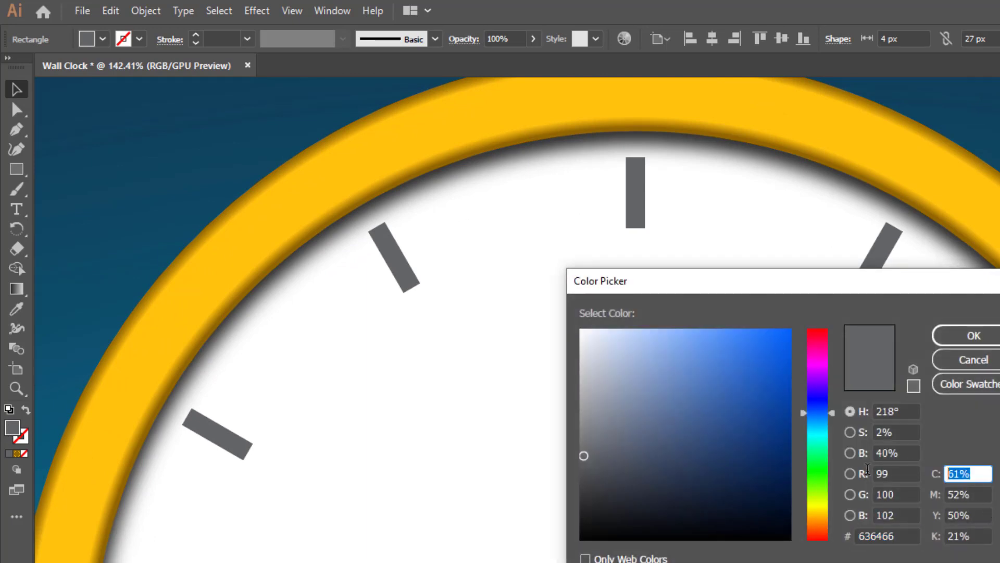
type("0")
key("Tab")
type("0")
key("Tab")
key("Tab")
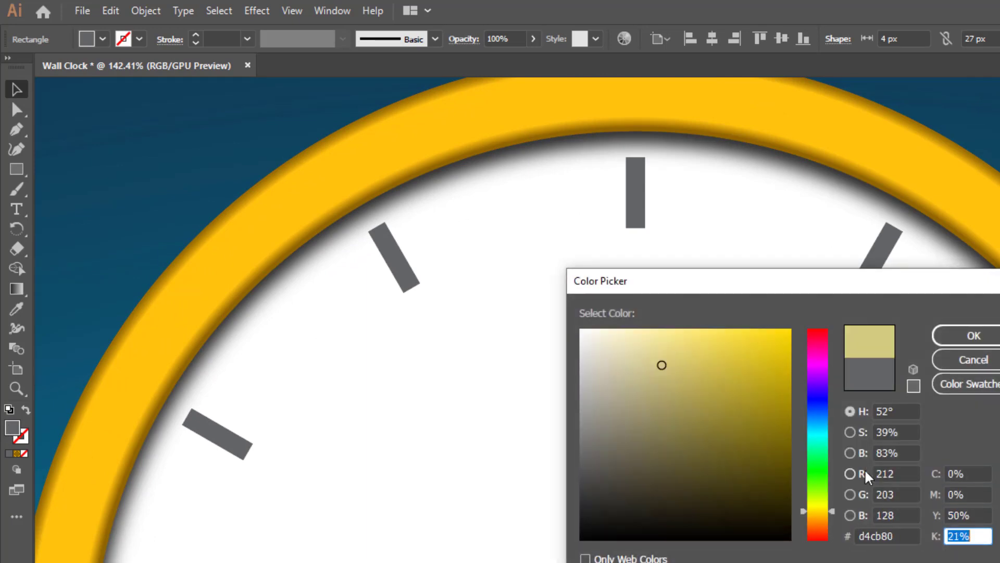
type("40")
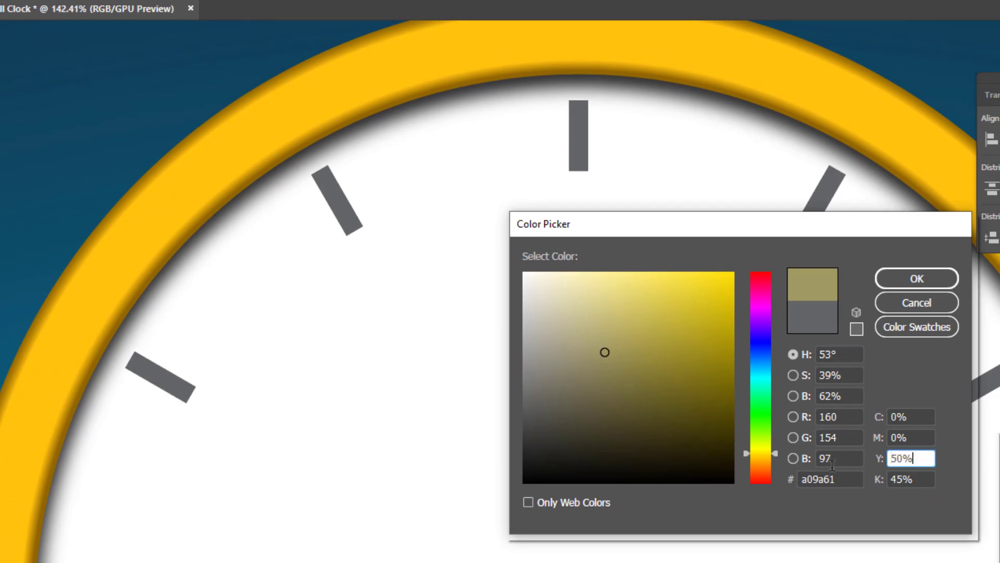
key("ctrl+a")
type("0")
key("Tab")
left_click(900, 279)
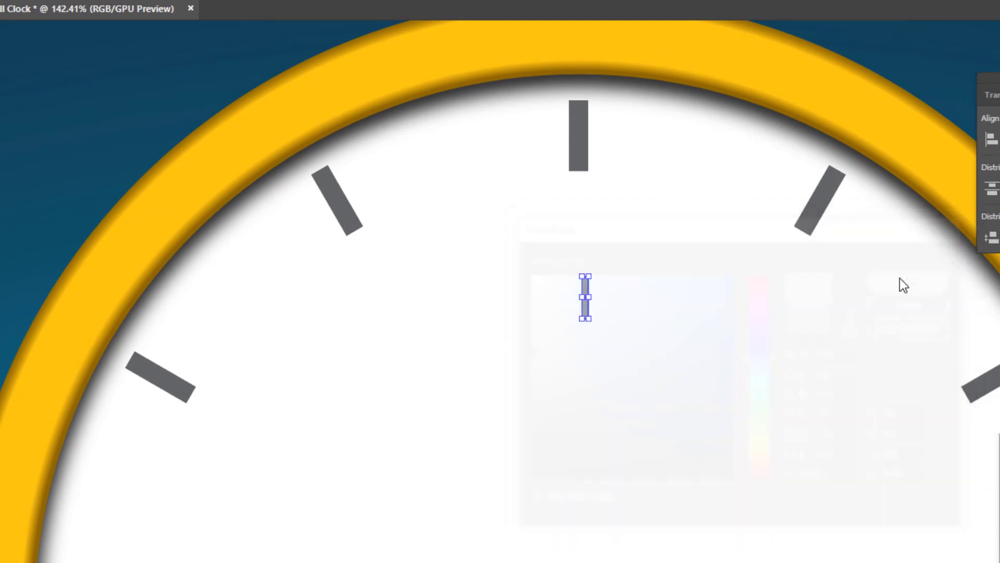
Move the small grey rectangle straight up onto the 12 o'clock marker, just inside the marker's top edge
key("ctrl+shift+a")
key("z")
left_click_drag(565, 170, 679, 300)
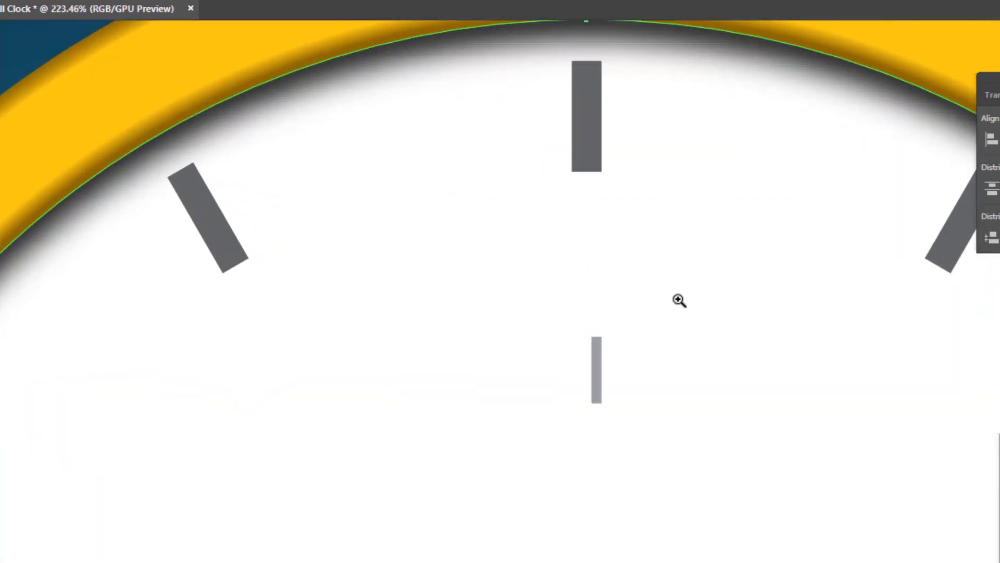
key("v")
left_click_drag(599, 385, 596, 101)
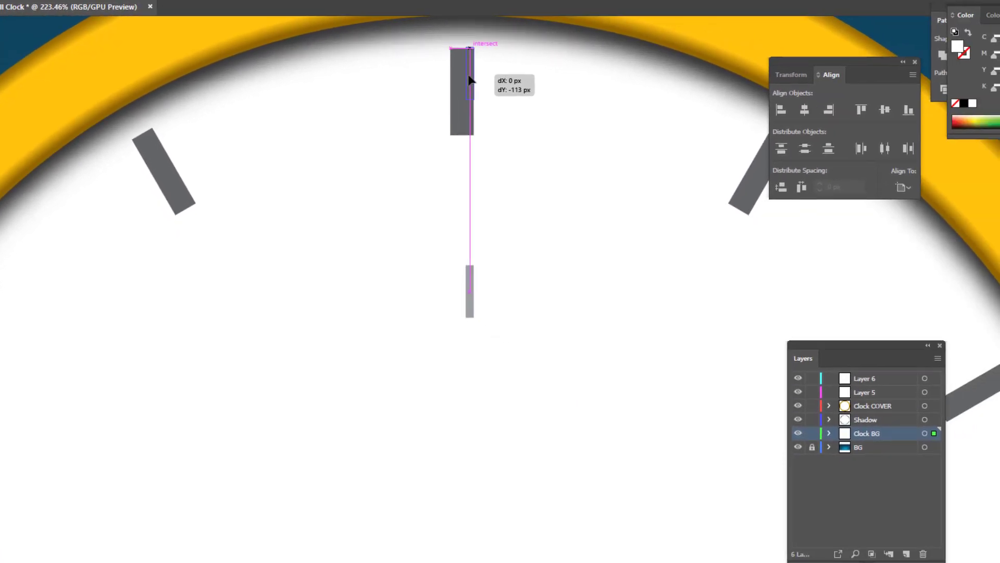
left_click_drag(469, 79, 602, 148)
key("z")
scroll(453, 107, "up", 2)
key("v")
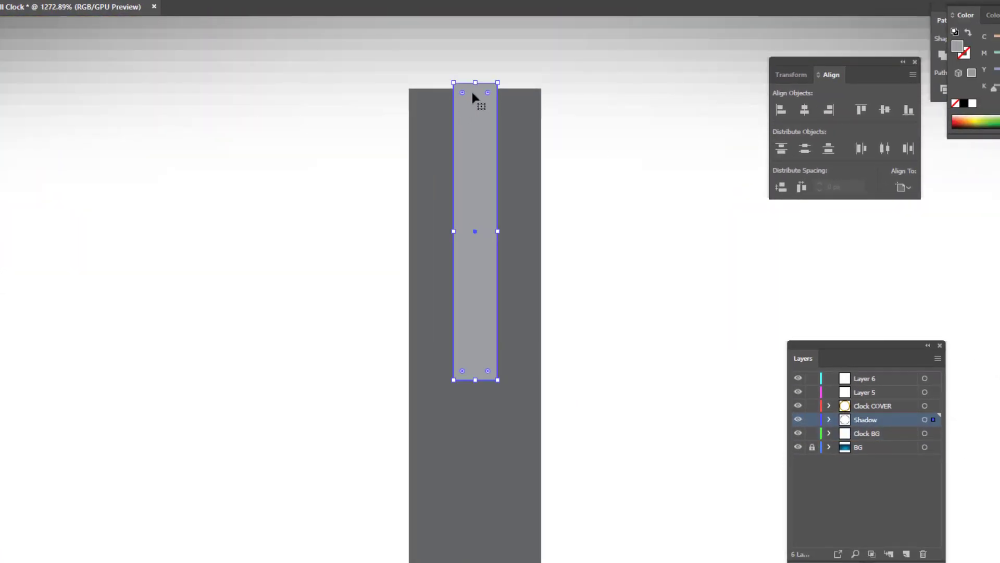
left_click_drag(473, 92, 474, 94)
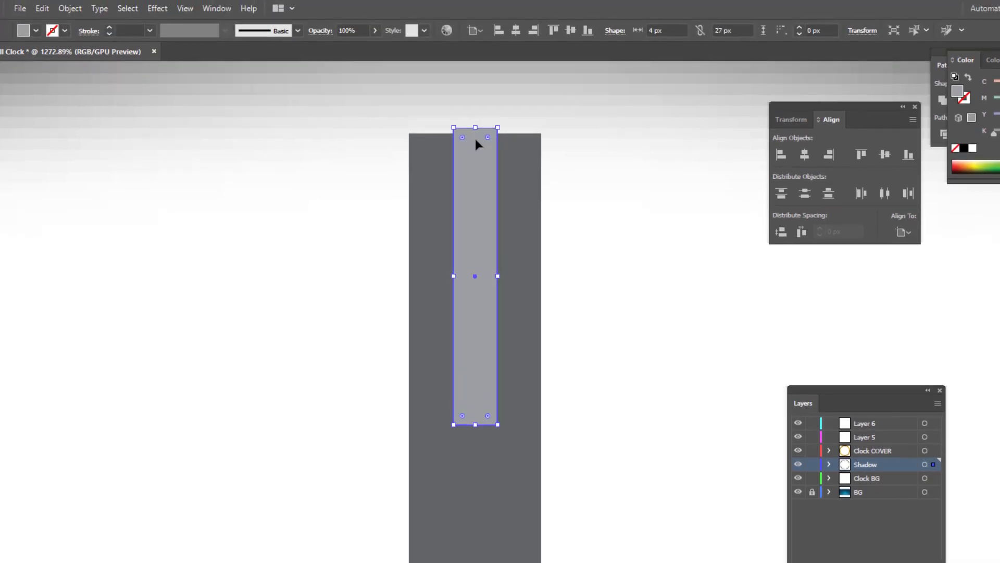
left_click_drag(474, 128, 472, 141)
Turn off Snap to Pixel and move the small rectangle so its top edge sits flush with the 12 o'clock marker's top edge
left_click(185, 9)
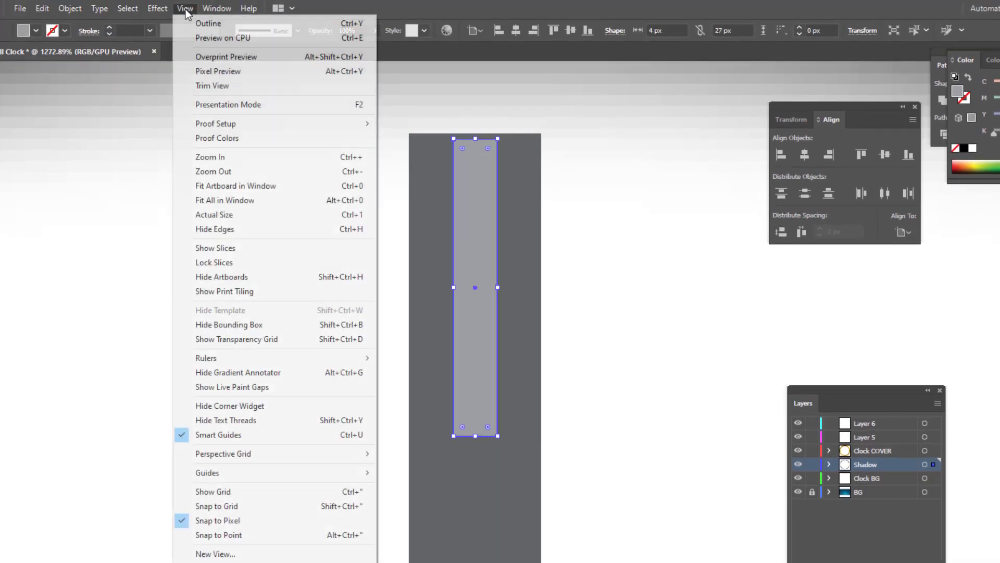
left_click(232, 520)
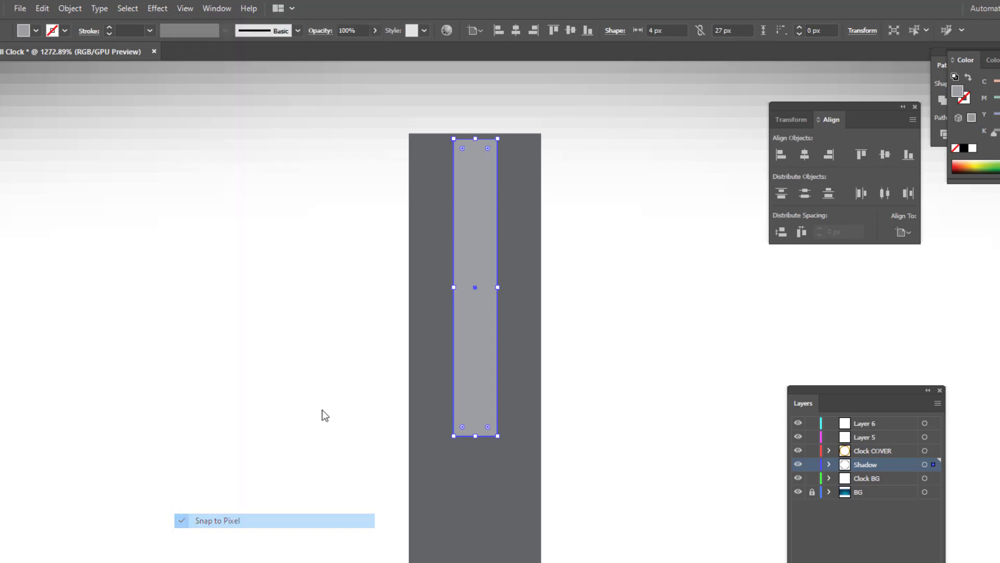
left_click_drag(477, 180, 324, 163)
Duplicate the small rectangle straight down below the 12 o'clock marker and group the two rectangles
left_click_drag(462, 208, 465, 505)
left_click(471, 236, "shift")
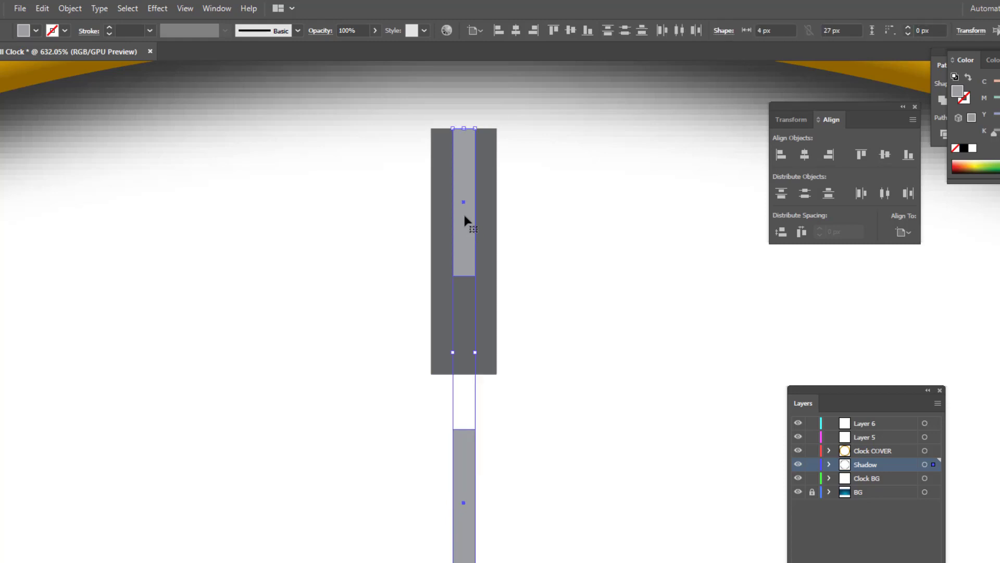
right_click(465, 217)
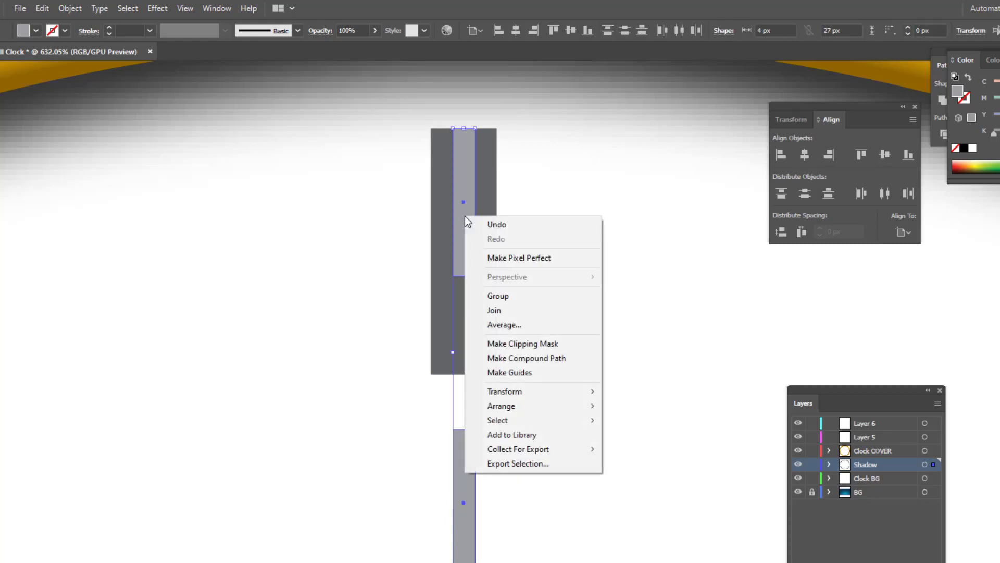
left_click(520, 296)
Isolate the group, move its lower rectangle down flush with the 6 o'clock marker's bottom edge, and exit isolation
scroll(470, 227, "down", 8)
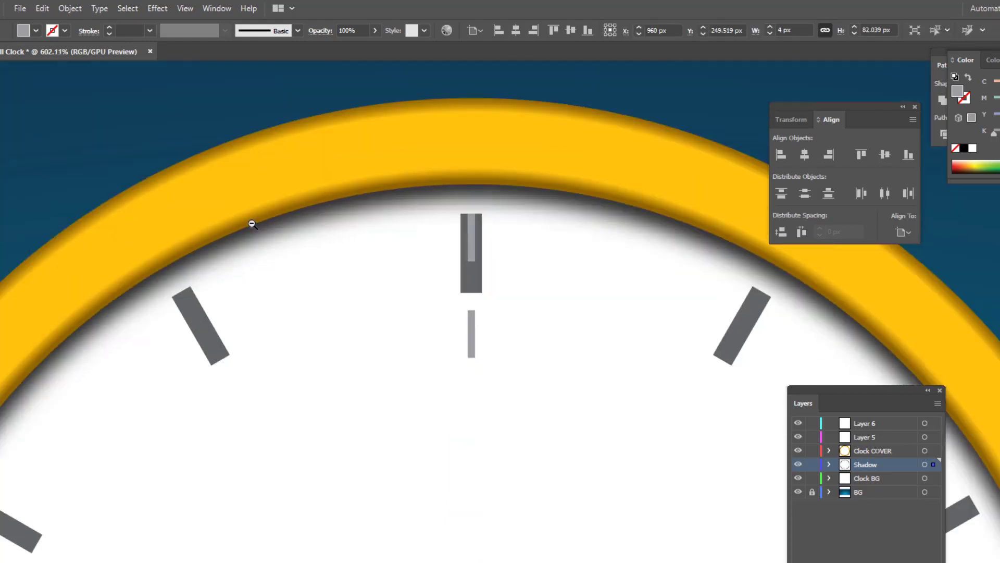
right_click(474, 229)
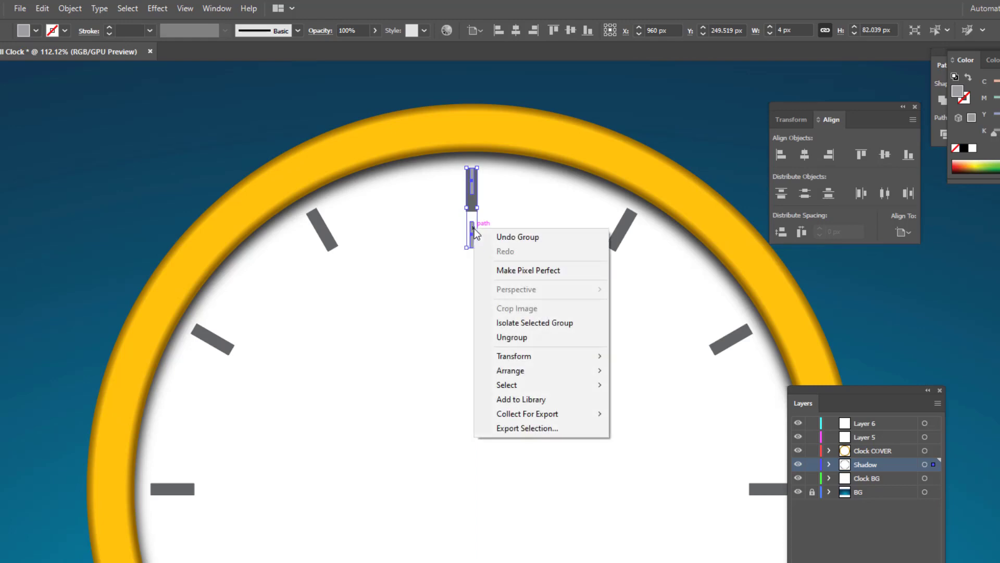
left_click(535, 322)
scroll(495, 227, "down", 4)
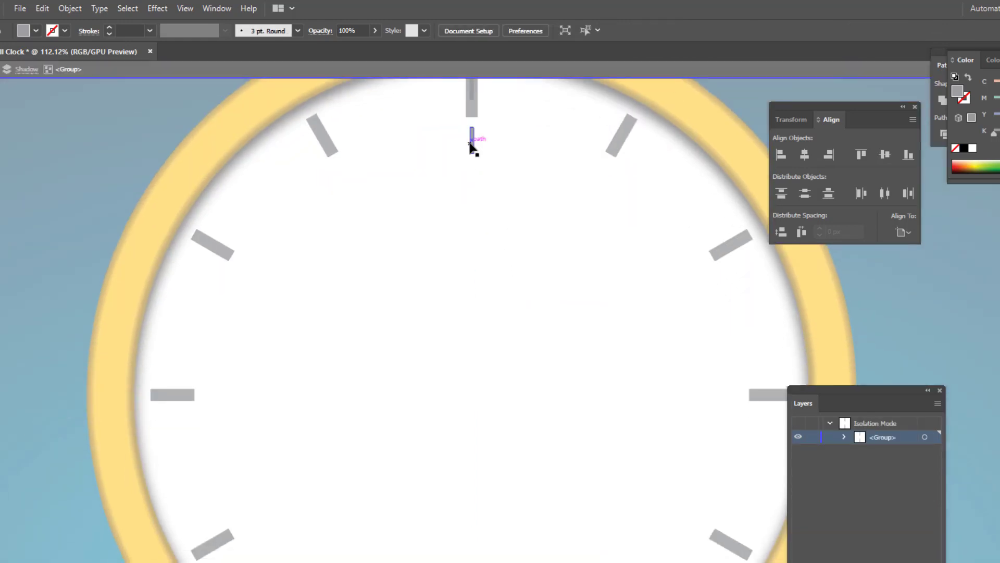
left_click(472, 147)
mouse_move(474, 147)
left_mouse_down()
mouse_move(500, 561)
mouse_move(478, 419)
mouse_move(762, 340)
left_mouse_up()
key("ctrl+space")
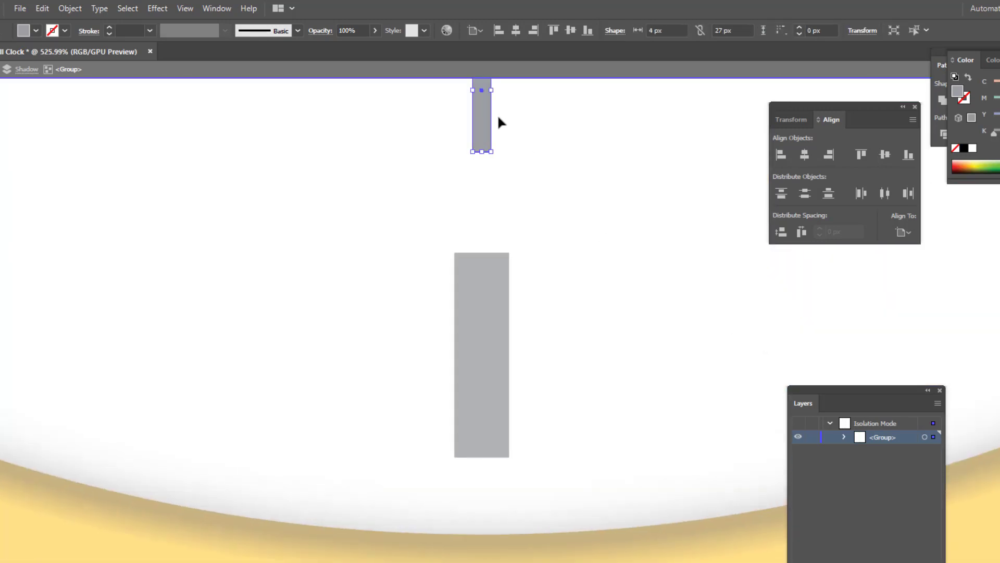
left_click_drag(486, 119, 492, 421)
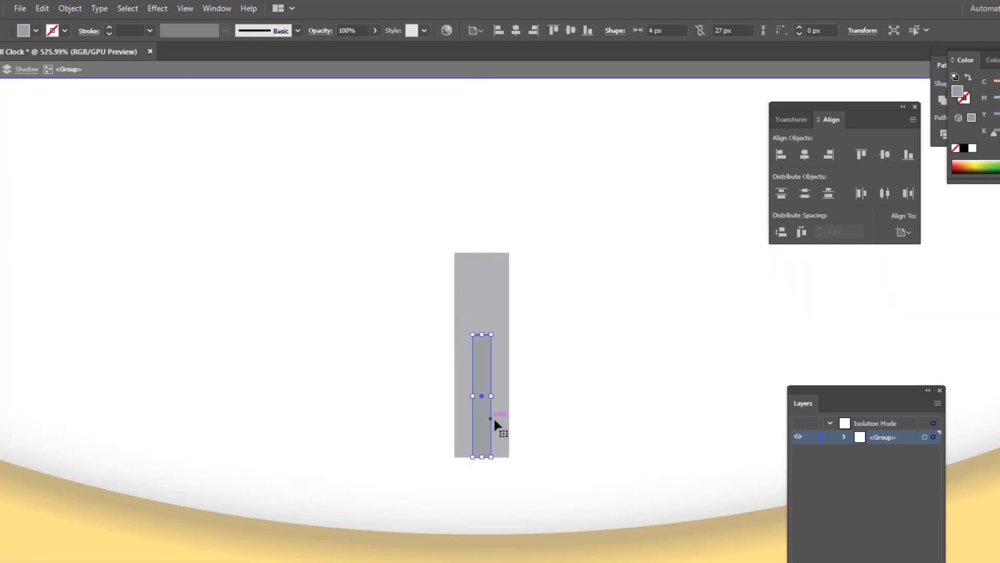
key("ctrl+space")
left_click_drag(383, 411, 143, 362)
double_click(573, 336)
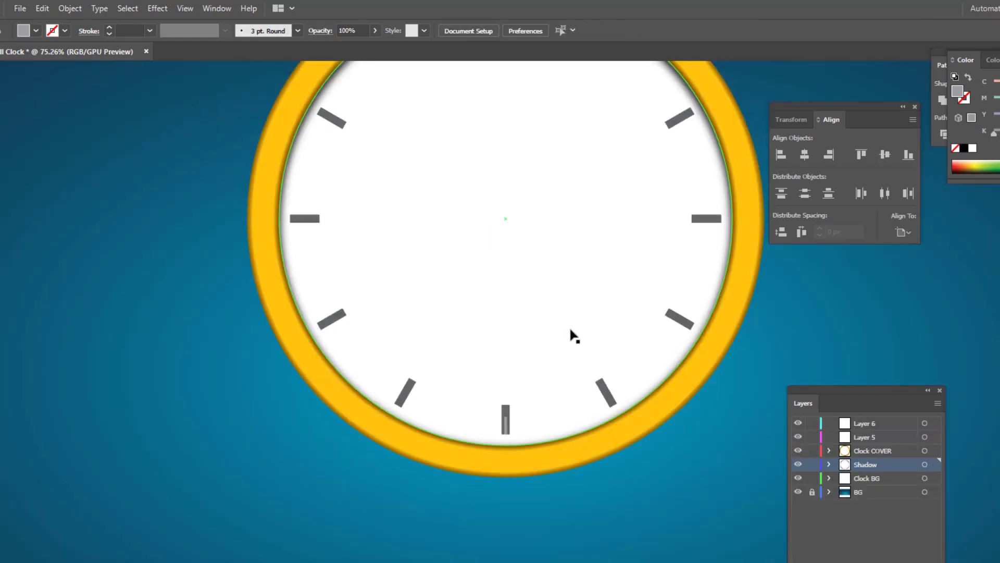
Apply a Transform effect to the small-rectangle group with 29 copies rotated by 6° and the preview turned on
scroll(567, 292, "up", 3)
left_click(508, 139)
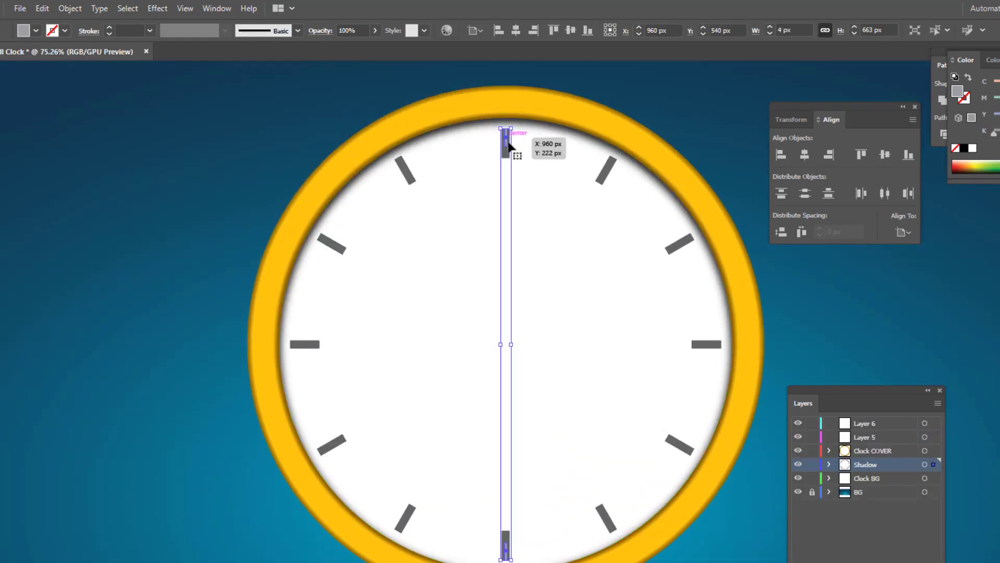
left_click(158, 8)
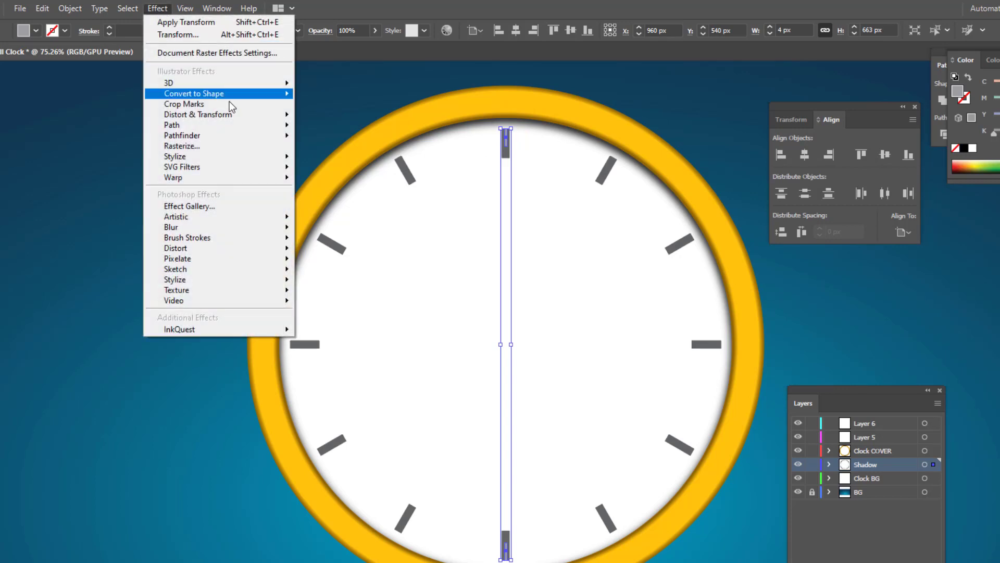
mouse_move(236, 115)
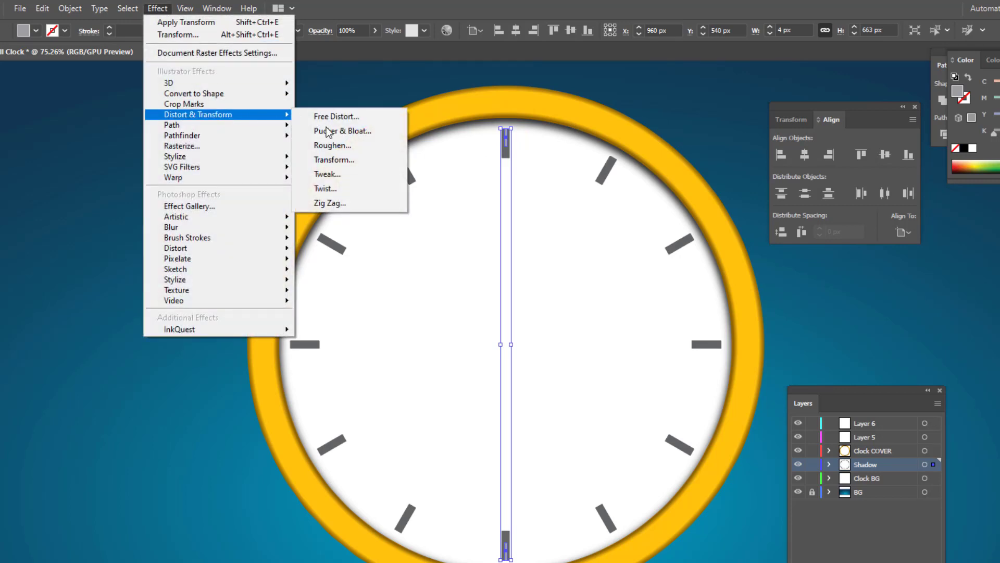
left_click(336, 159)
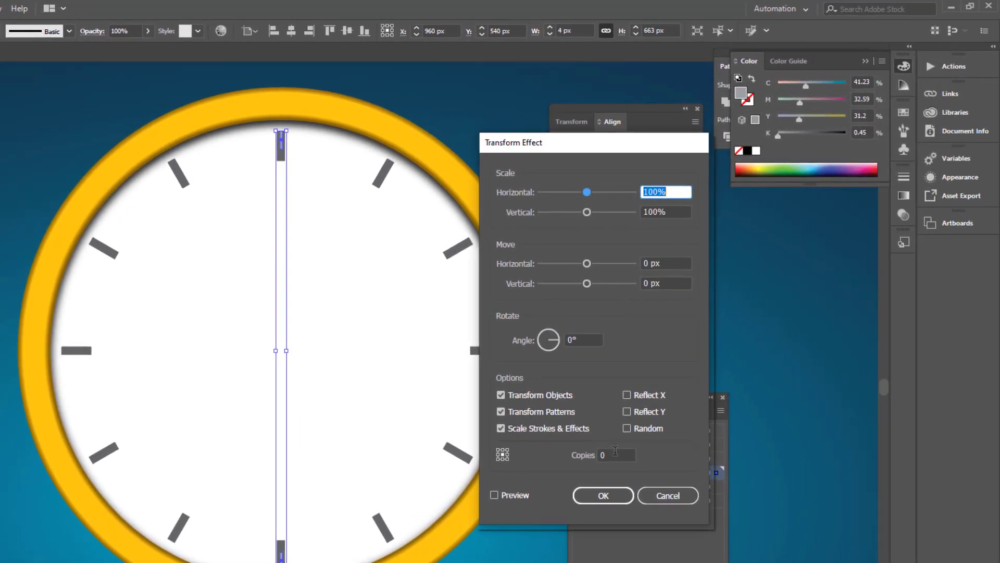
left_click(834, 447)
left_click(497, 496)
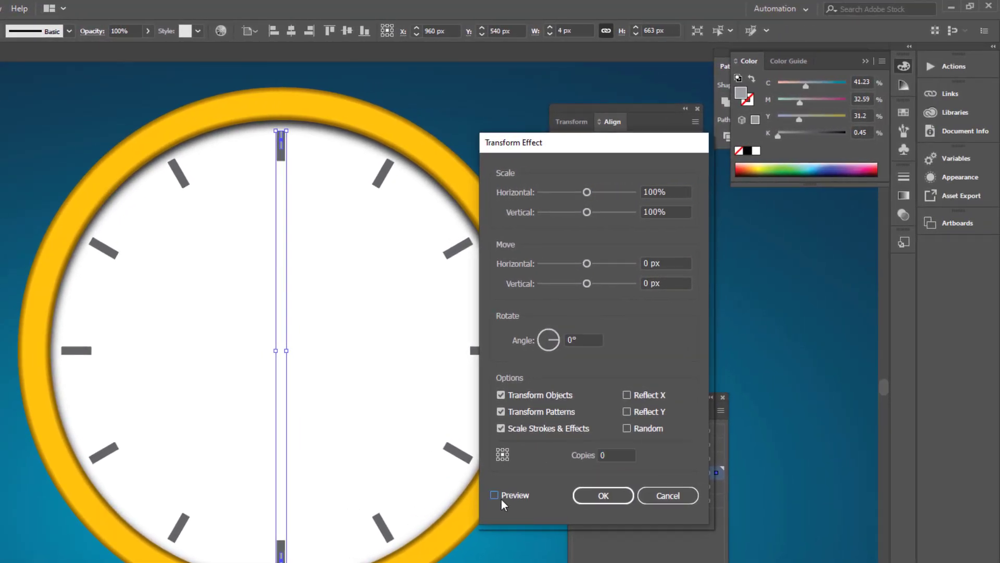
left_click(612, 455)
type("29")
left_click(582, 341)
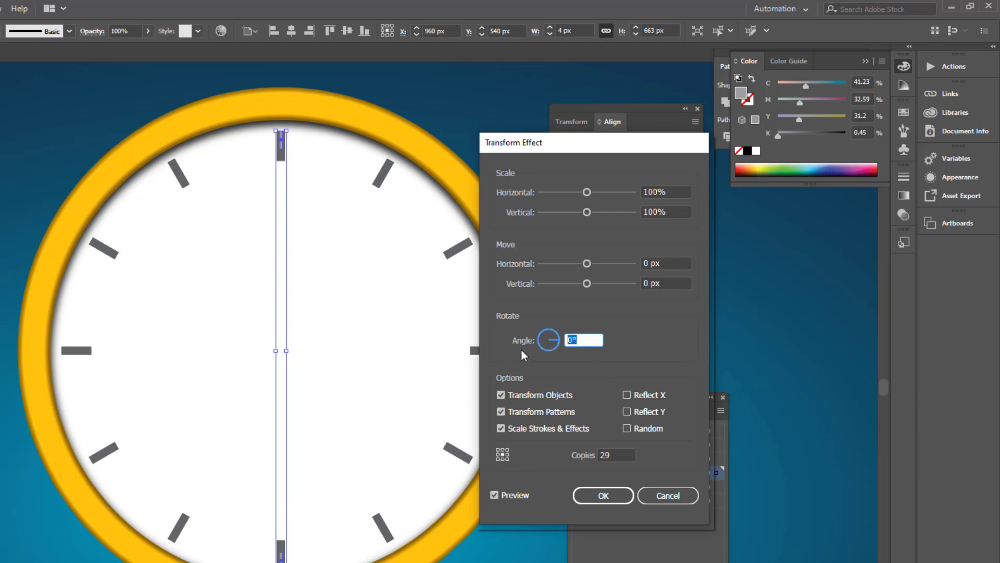
type("6")
key("Tab")
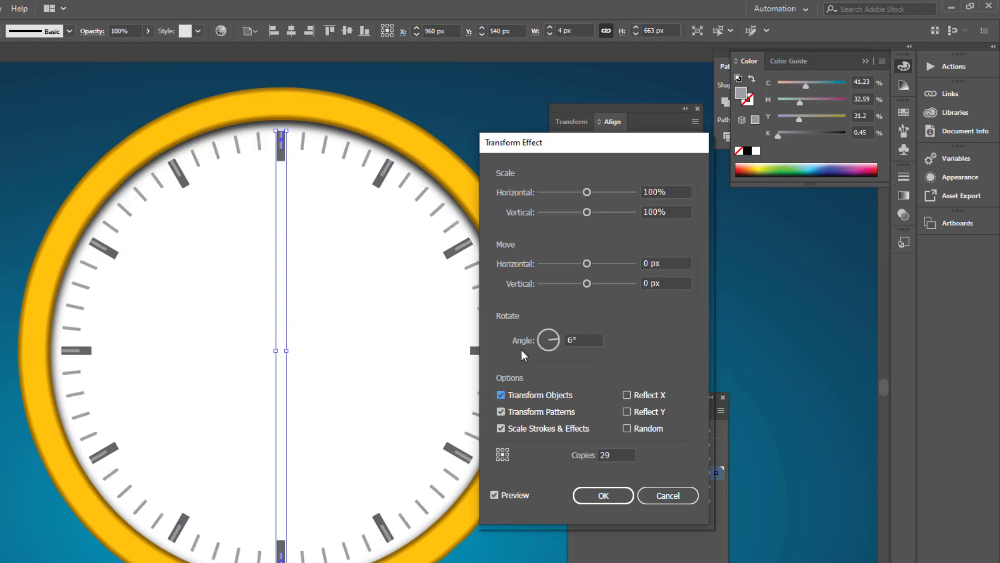
left_click(602, 494)
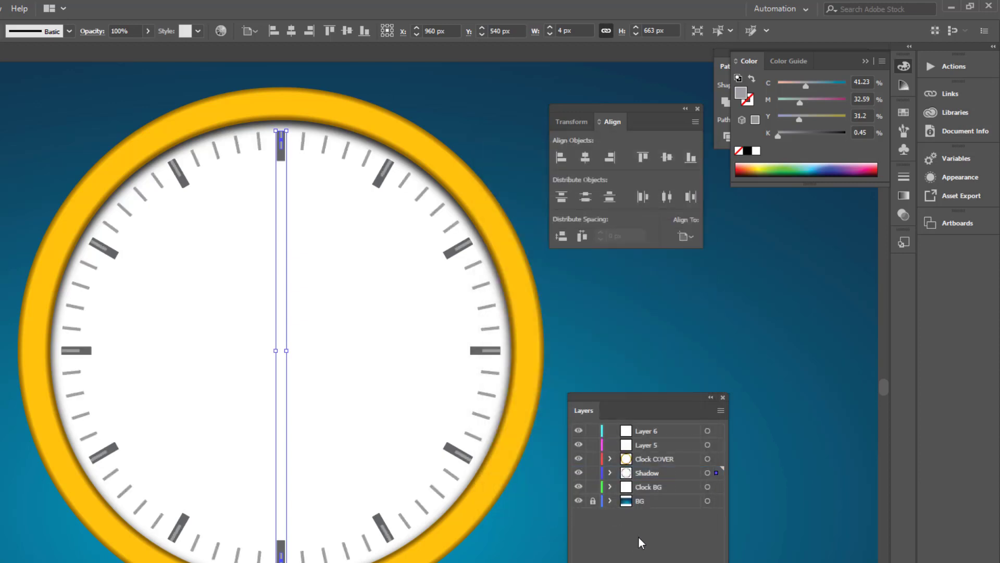
Rename Layer 5 to "Second" and Layer 6 to "Hour"
double_click(651, 444)
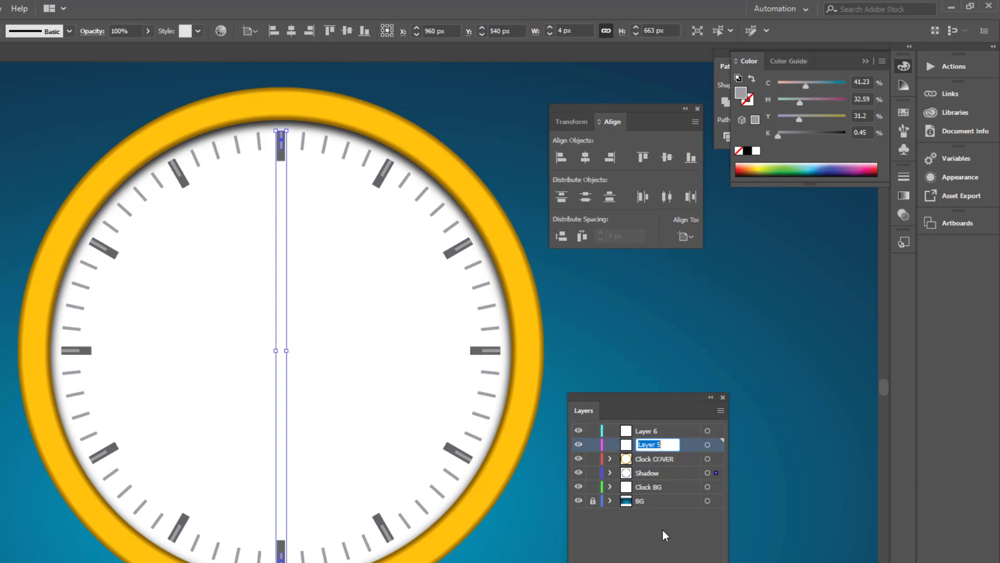
type("Second")
key("Return")
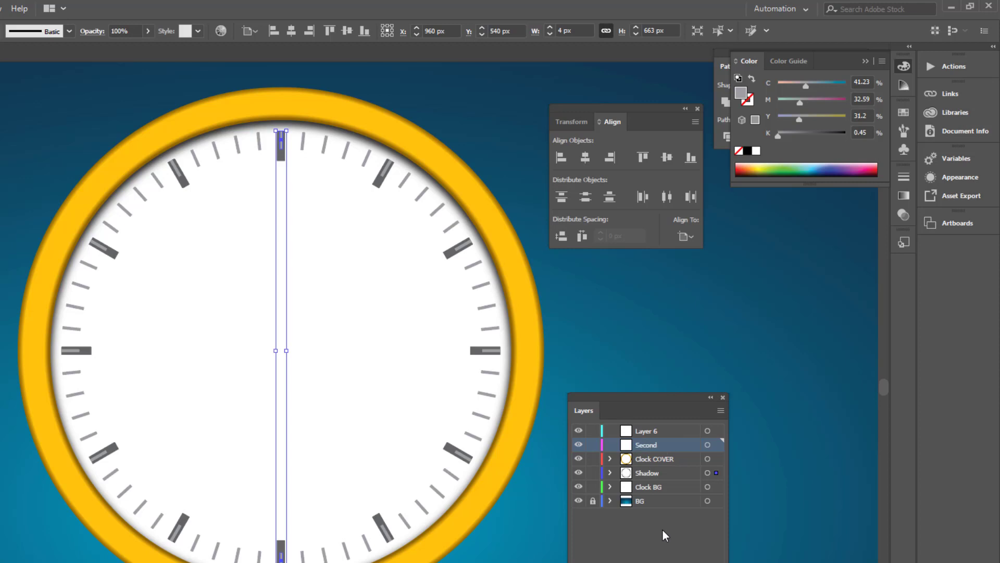
double_click(651, 430)
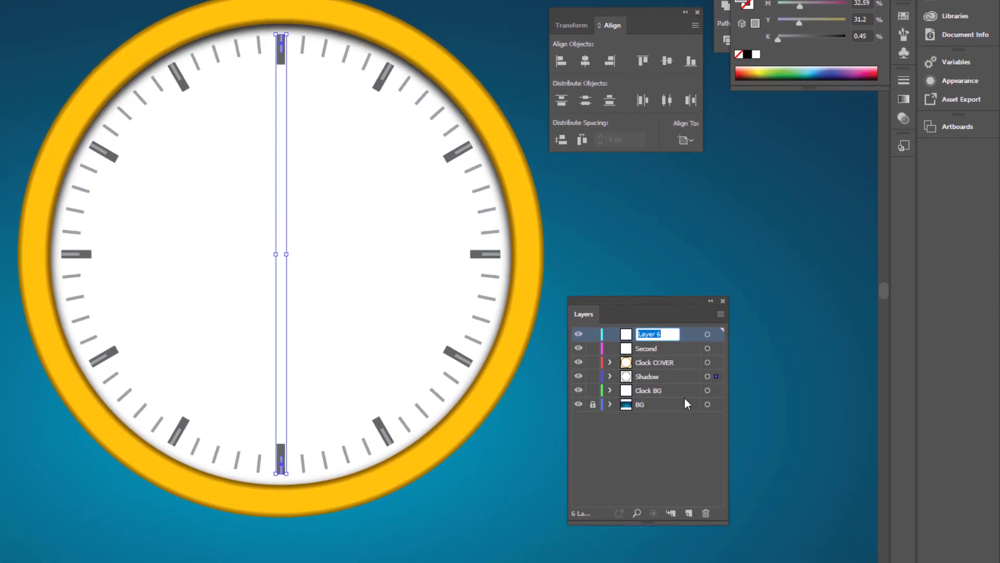
type("Cloc")
key("BackSpace")
key("BackSpace")
key("BackSpace")
key("BackSpace")
type("Hour")
key("Return")
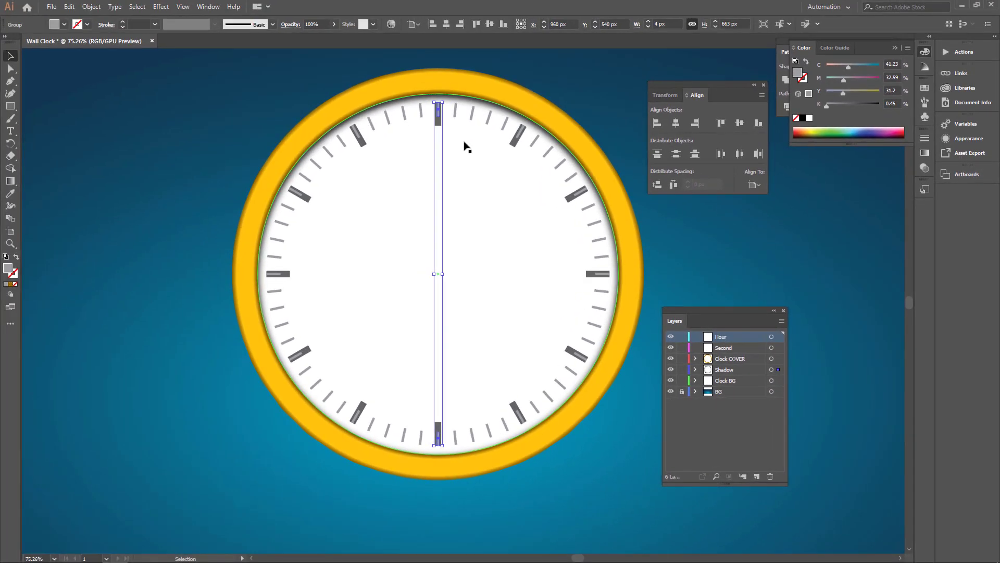
Cut the thin minute-marker group and paste it in place on the Second layer
left_click(69, 7)
left_click(99, 48)
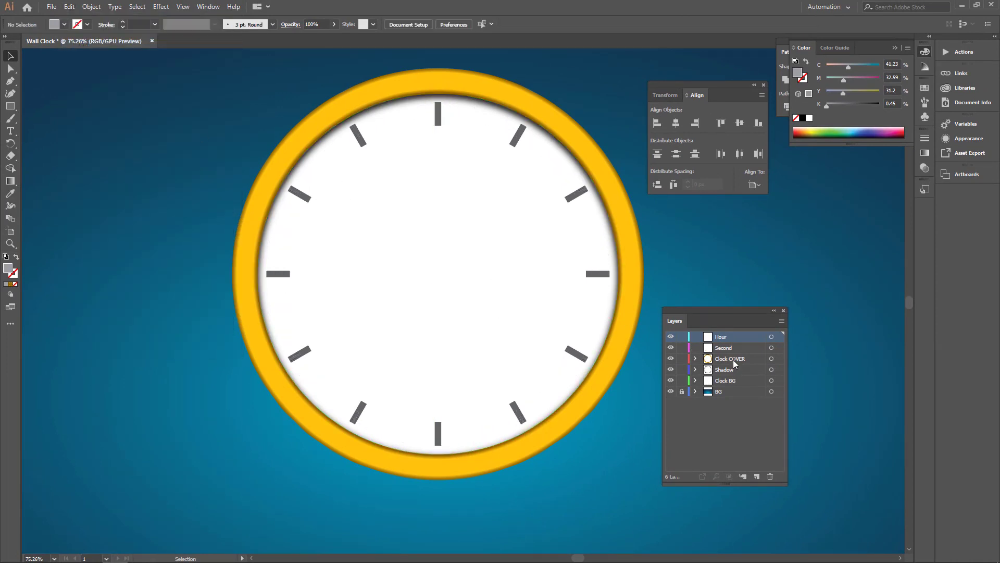
left_click(730, 348)
left_click(69, 6)
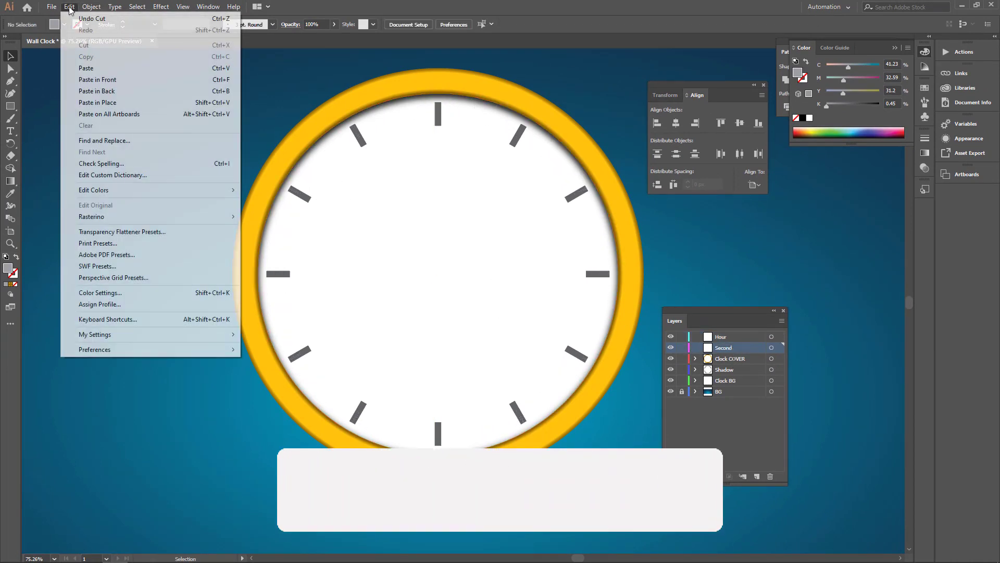
left_click(111, 103)
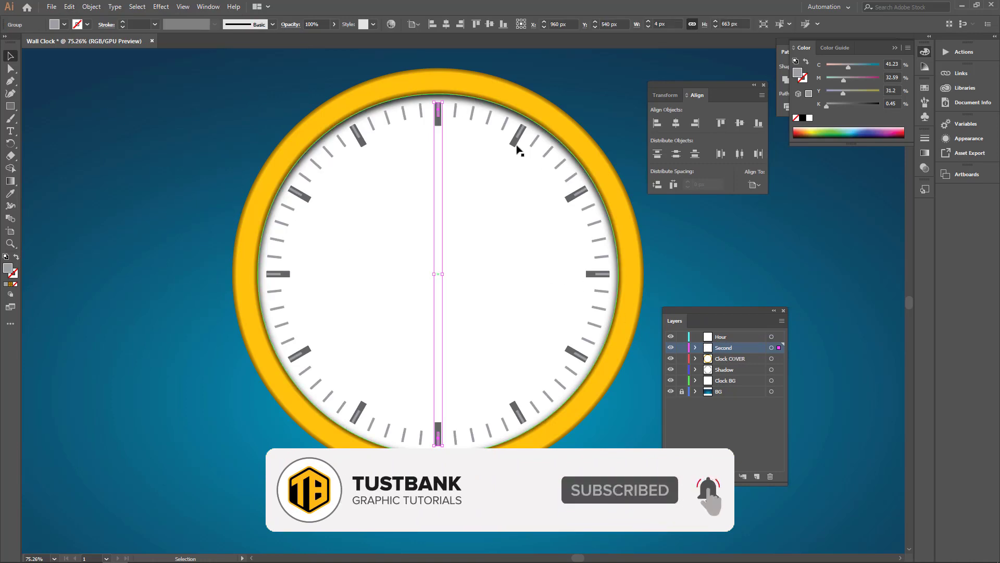
Cut the thick hour-marker group, paste it in place on the Hour layer, and deselect it
left_click(438, 126)
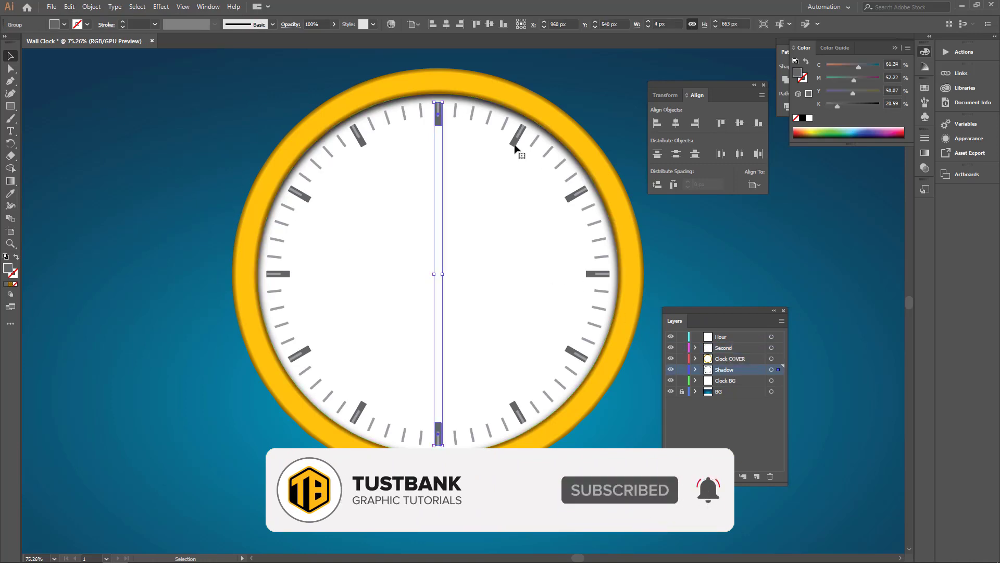
left_click(555, 93)
left_click(438, 126)
left_click(92, 7)
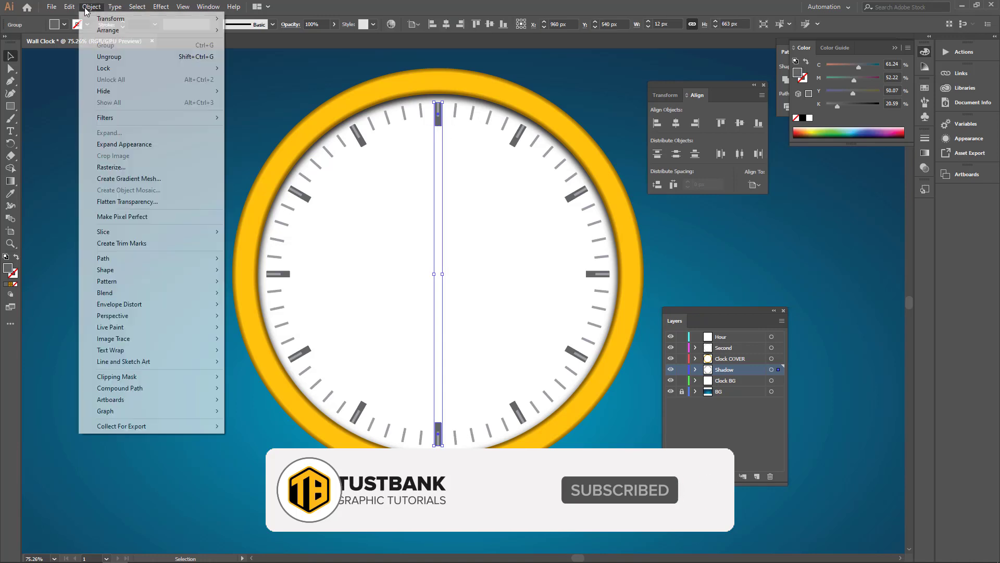
left_click(91, 7)
left_click(72, 8)
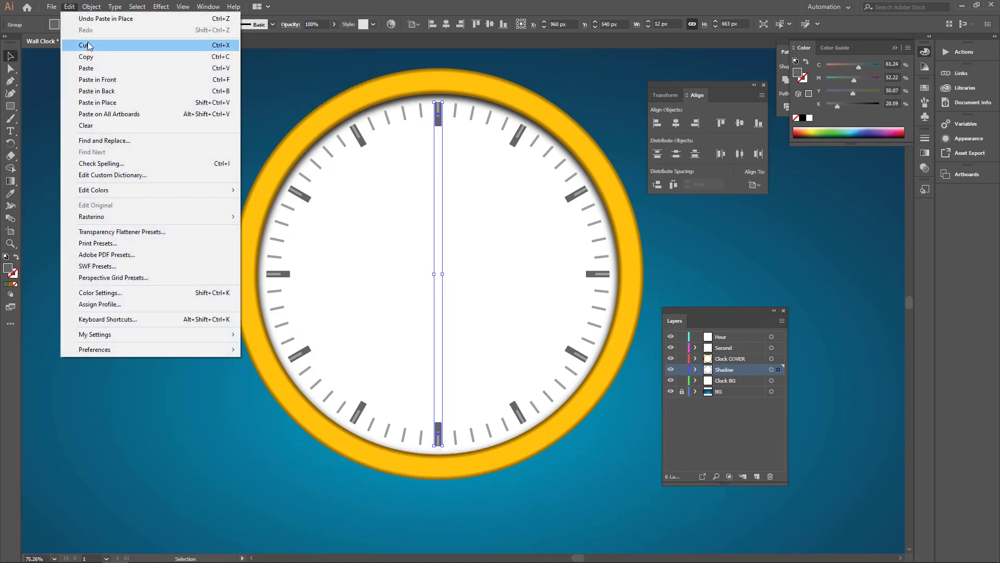
left_click(88, 42)
left_click(718, 337)
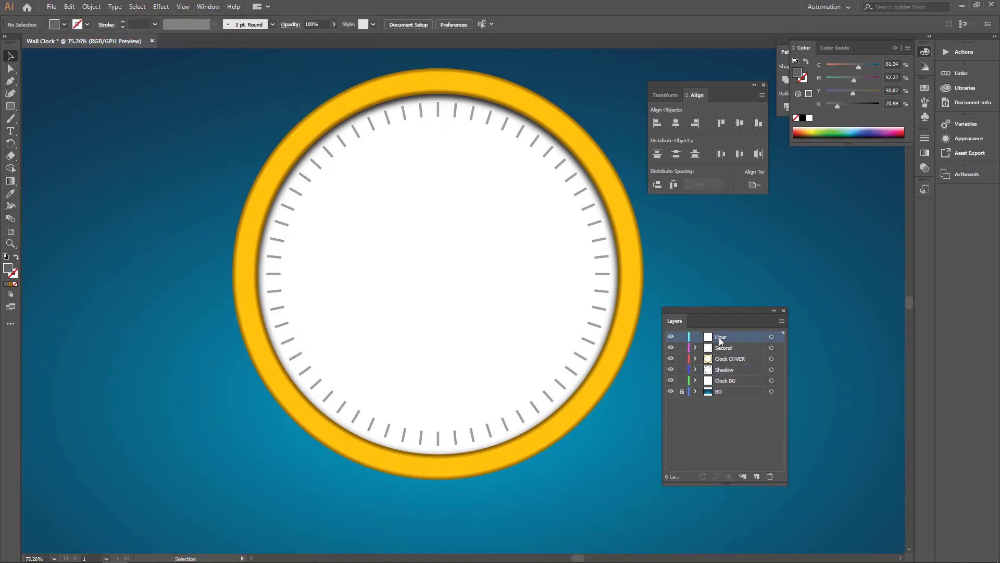
left_click(70, 7)
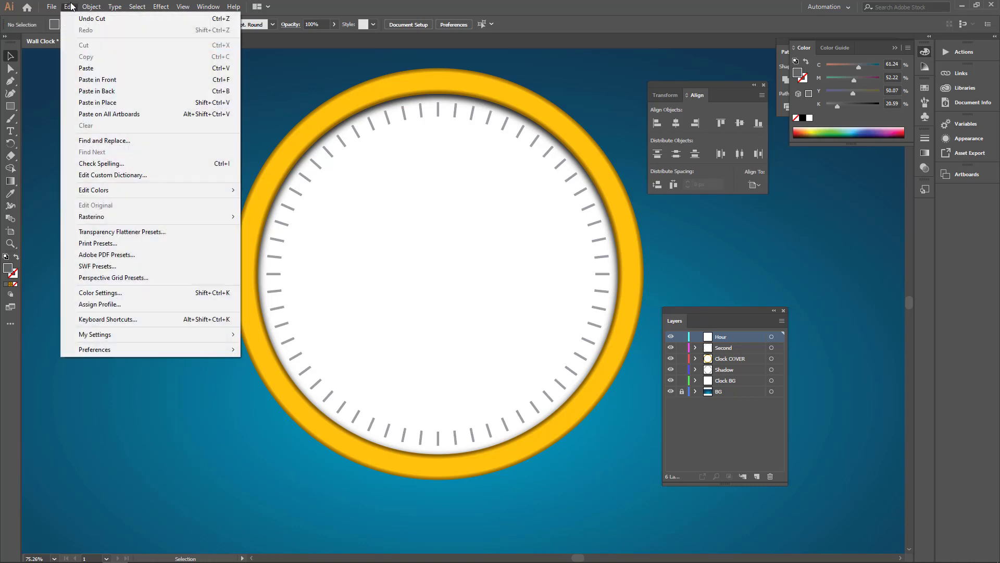
left_click(115, 103)
left_click(716, 264)
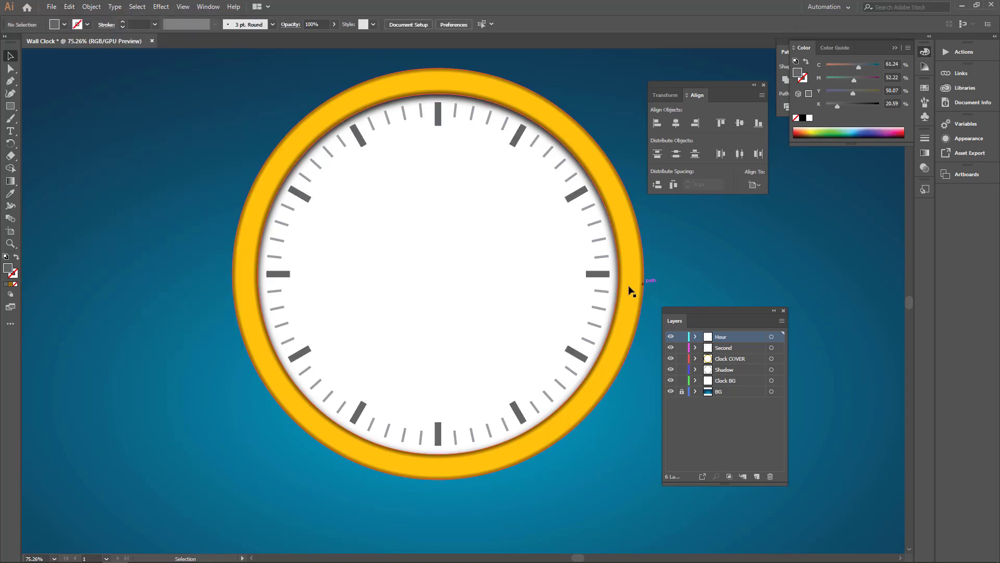
Expand the appearance of the thick hour-marker group so all its rotated copies become real shapes, and deselect it
left_click(439, 123)
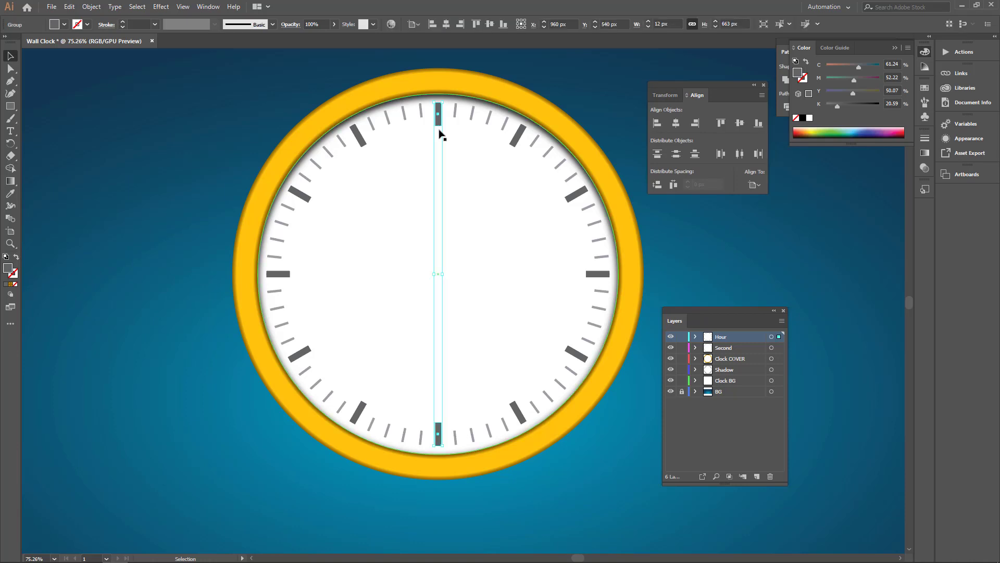
left_click(91, 7)
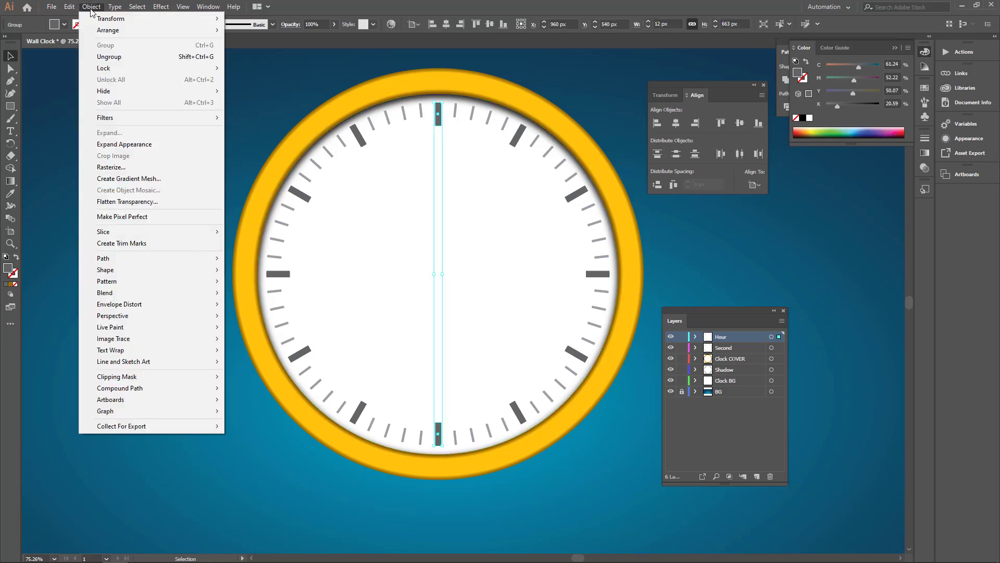
left_click(124, 144)
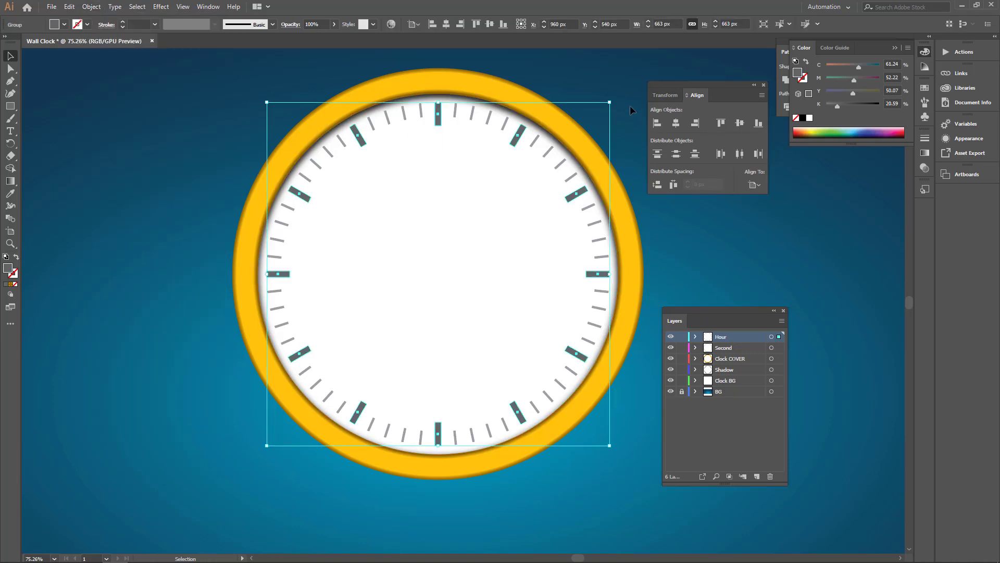
left_click(630, 110)
Fill only the 12 and 6 o'clock hour markers with orange C 0, M 35, Y 100, K 0, and deselect them
left_click(15, 70)
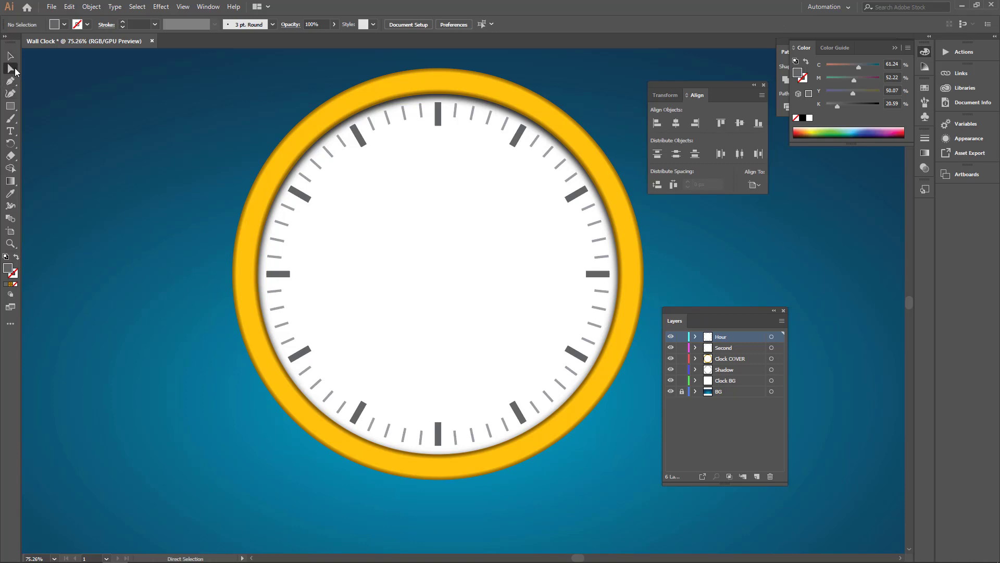
left_click(439, 118)
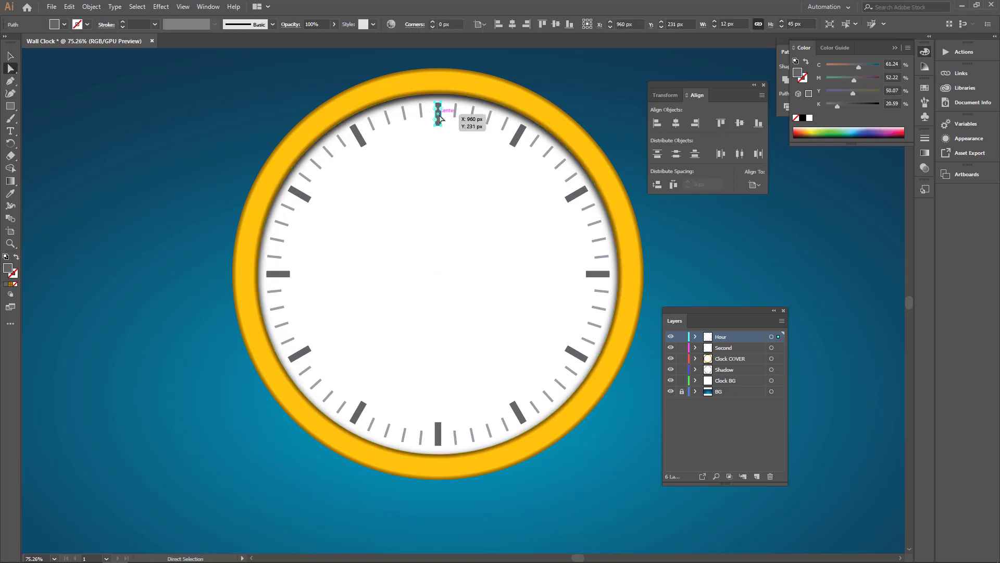
left_click(439, 431, "shift")
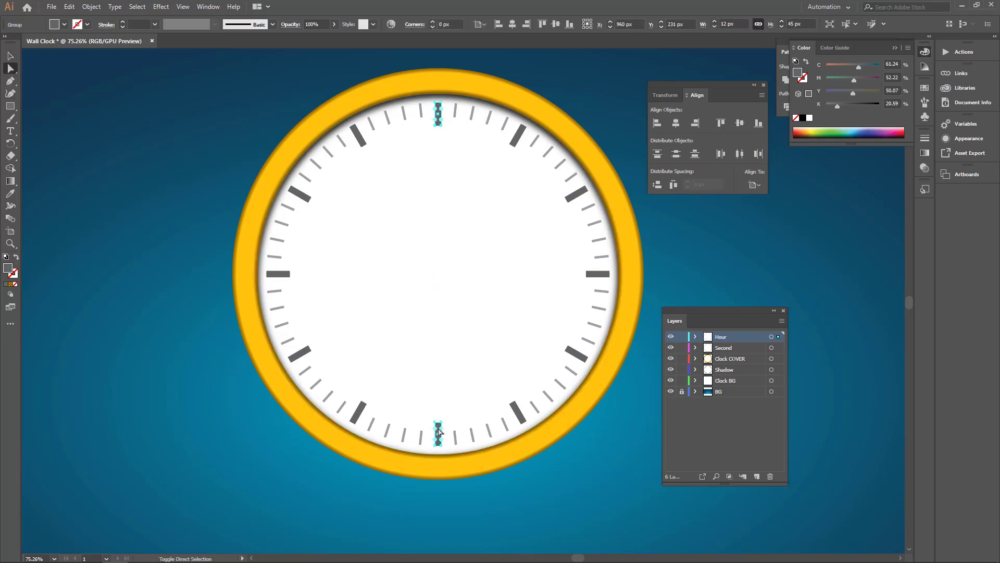
double_click(8, 268)
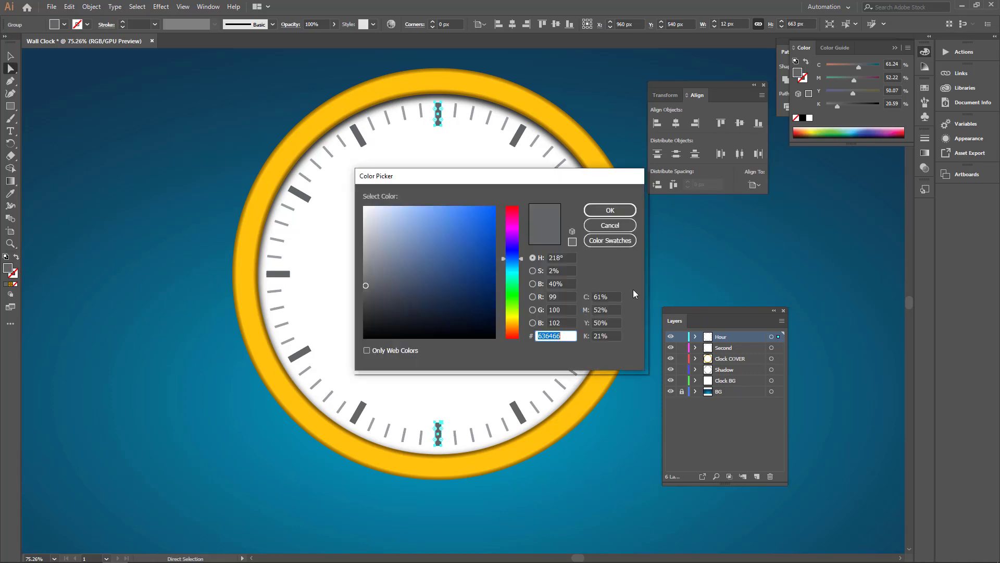
left_click(607, 296)
type("0")
key("Tab")
type("35")
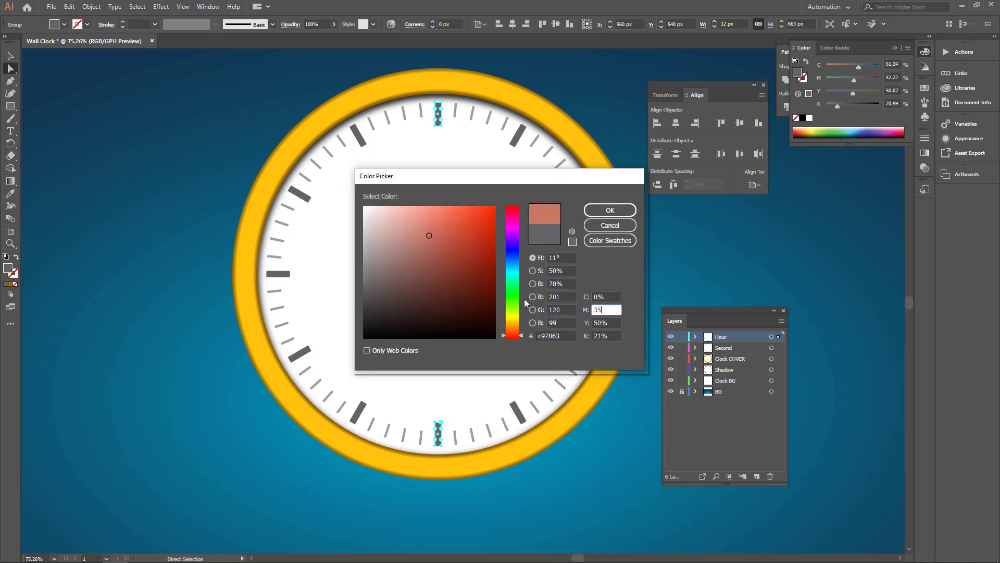
key("Tab")
type("100")
key("Tab")
type("0")
key("Return")
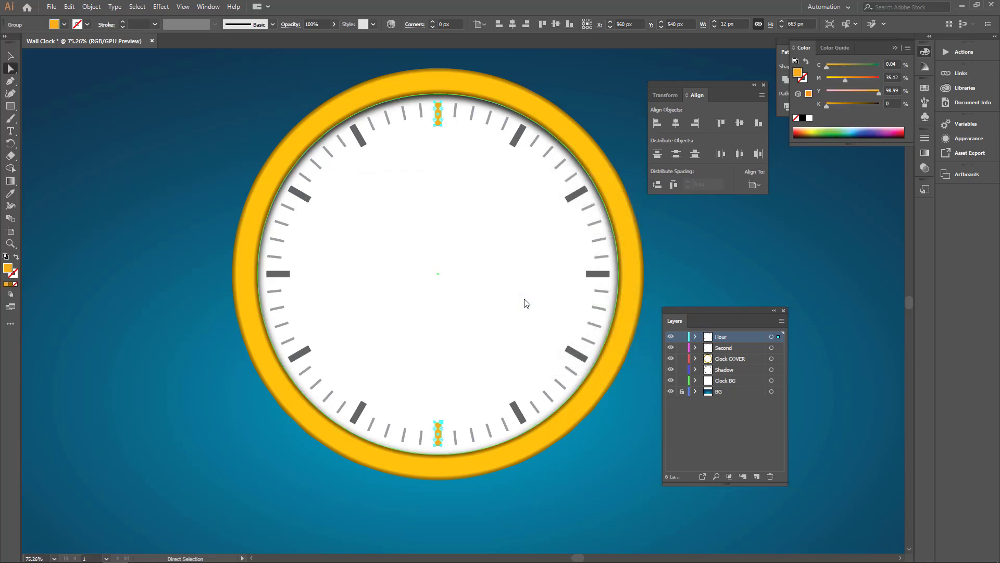
left_click(98, 117)
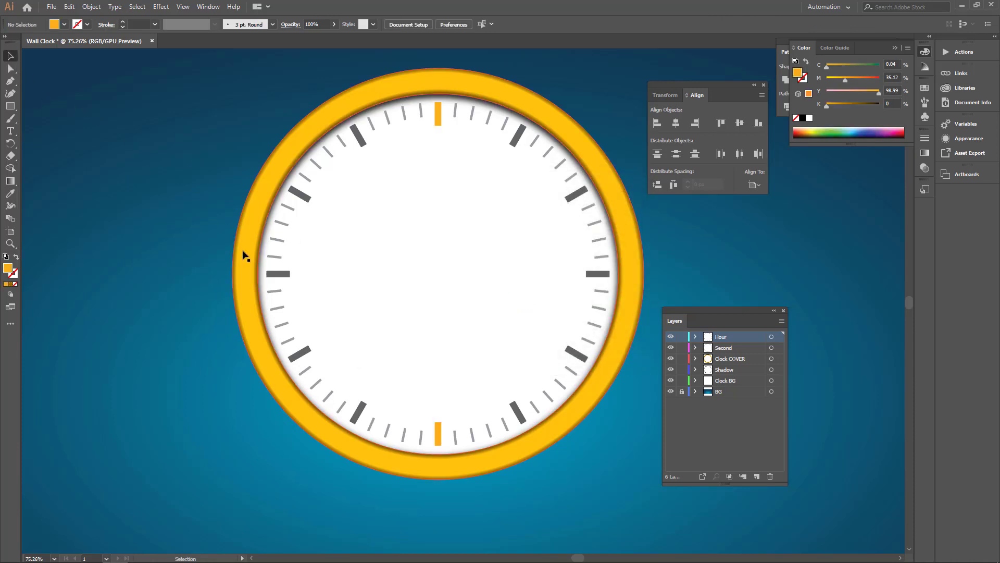
Add a new layer above Hour and name it "Numbers"
key("z")
mouse_move(358, 264)
left_mouse_down()
mouse_move(320, 261)
mouse_move(339, 262)
left_mouse_up()
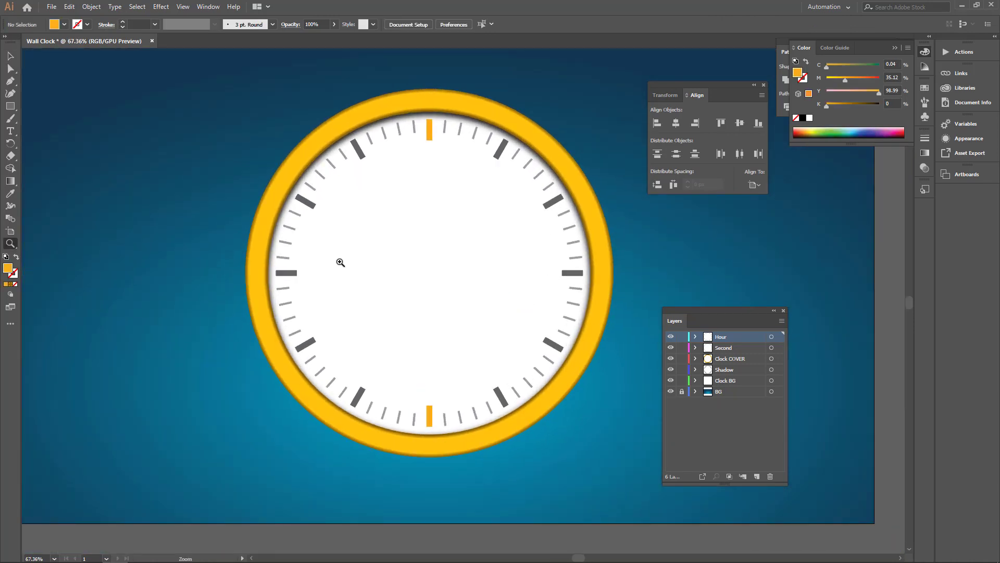
left_click(756, 476)
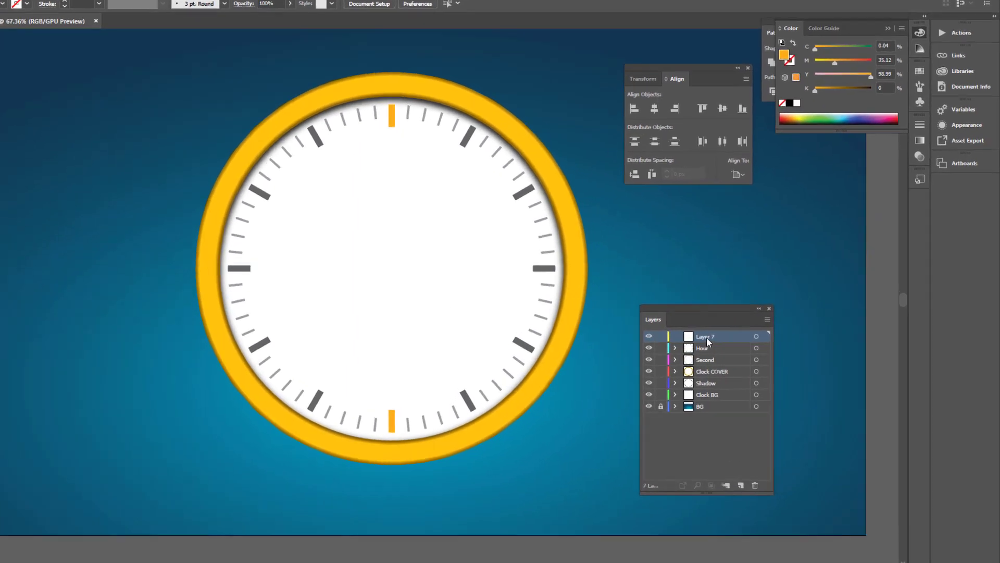
double_click(707, 336)
type("Number")
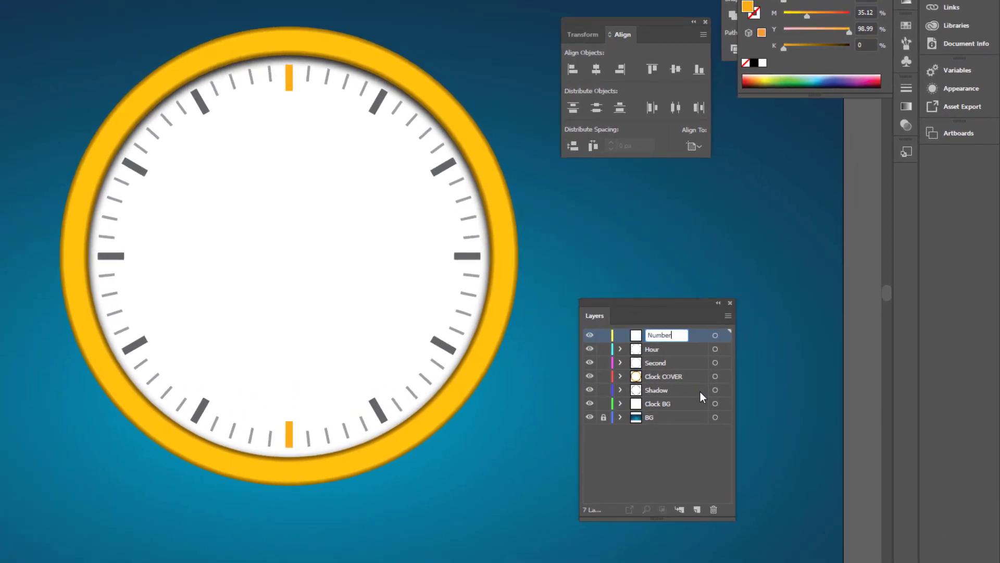
type("s")
key("Return")
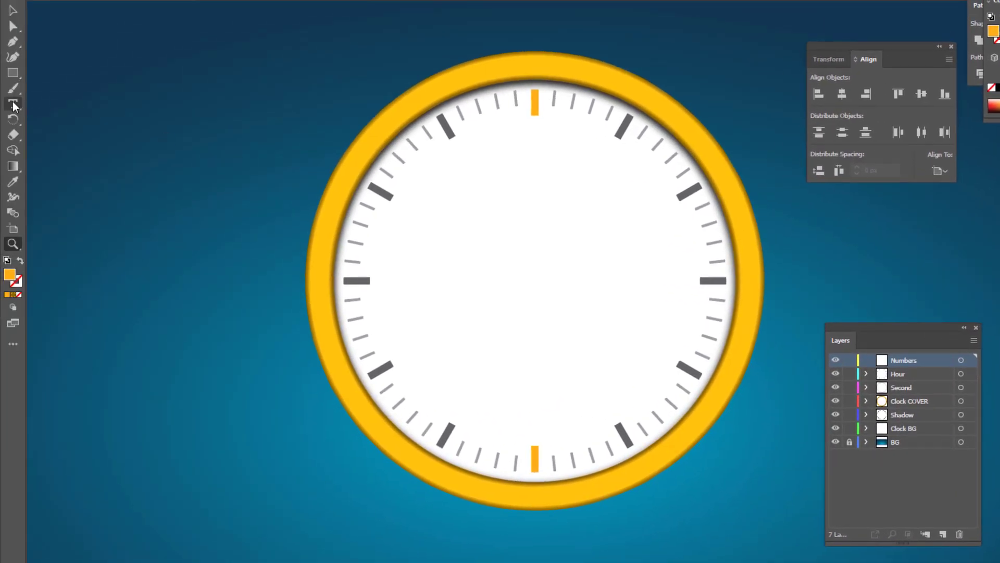
left_click(547, 264)
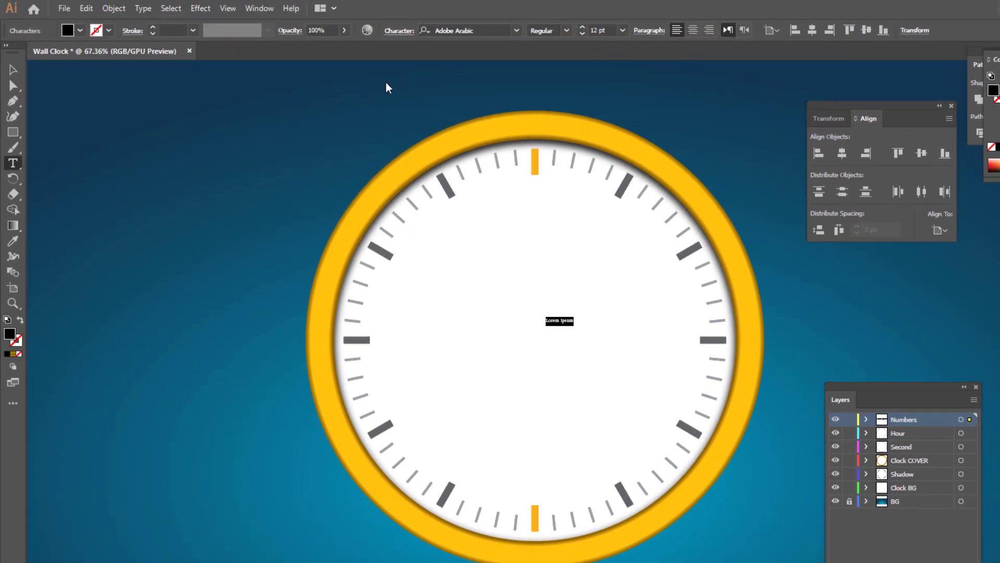
left_click(399, 30)
left_click(323, 208)
left_click(330, 218)
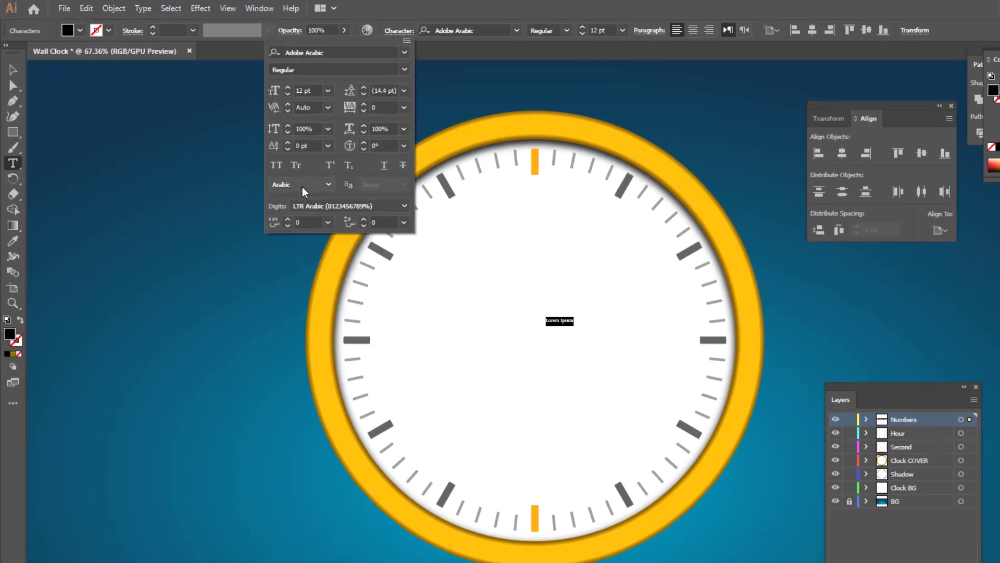
left_click(302, 186)
left_click(328, 343)
Format the placeholder text as 40 pt DIN Next LT W23 Medium and replace it with "12"
left_click(600, 30)
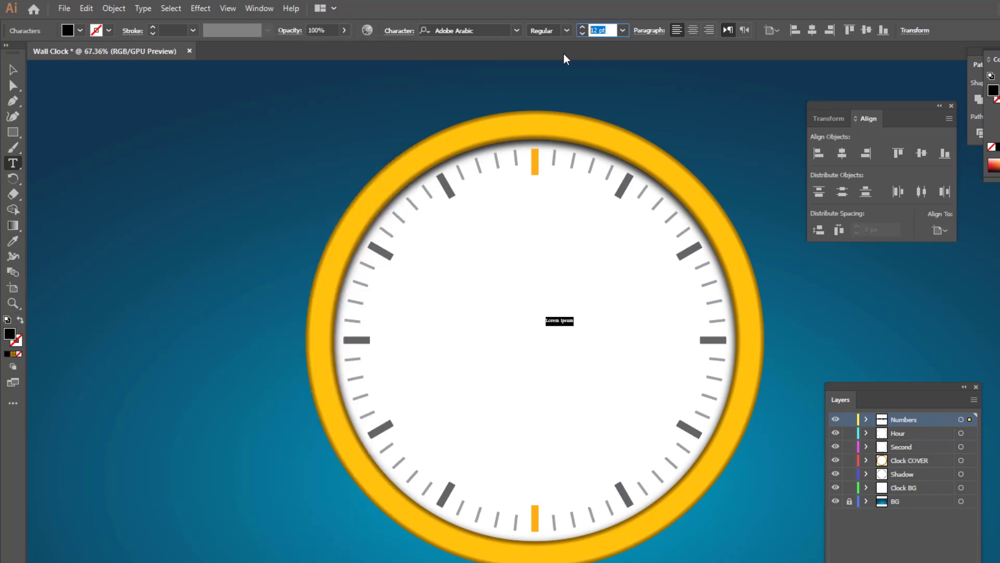
type("40")
key("Tab")
left_click(485, 30)
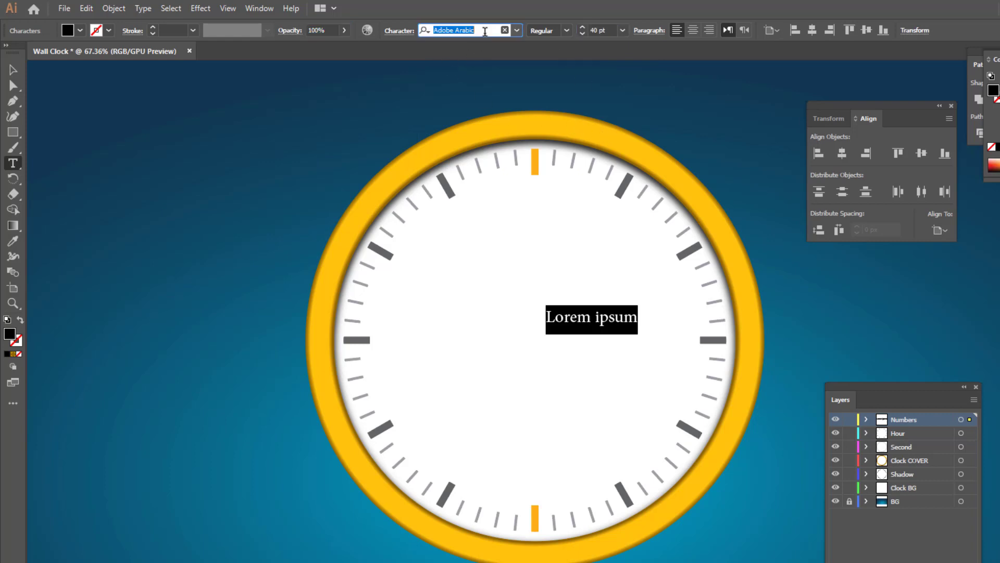
type("din nex")
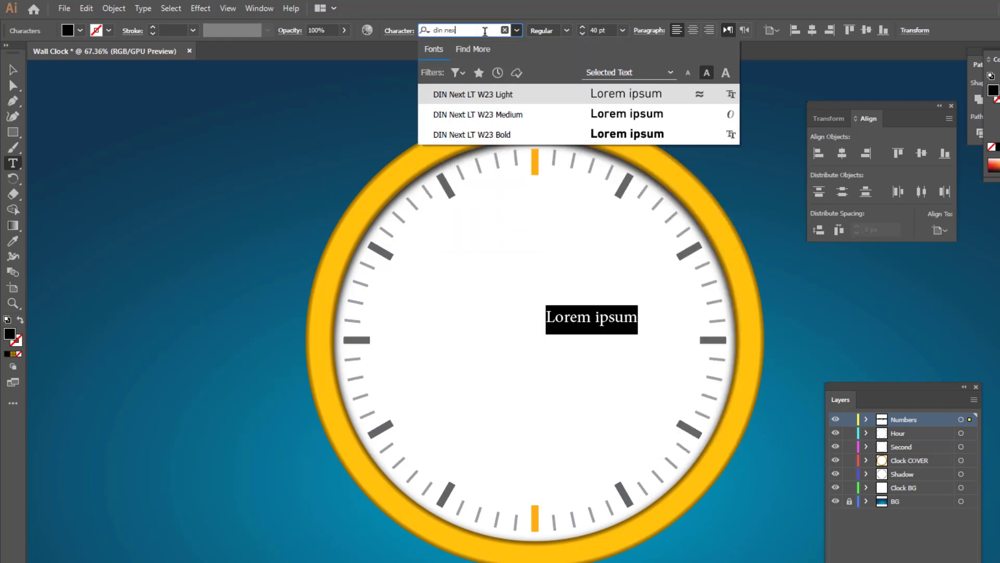
left_click(499, 115)
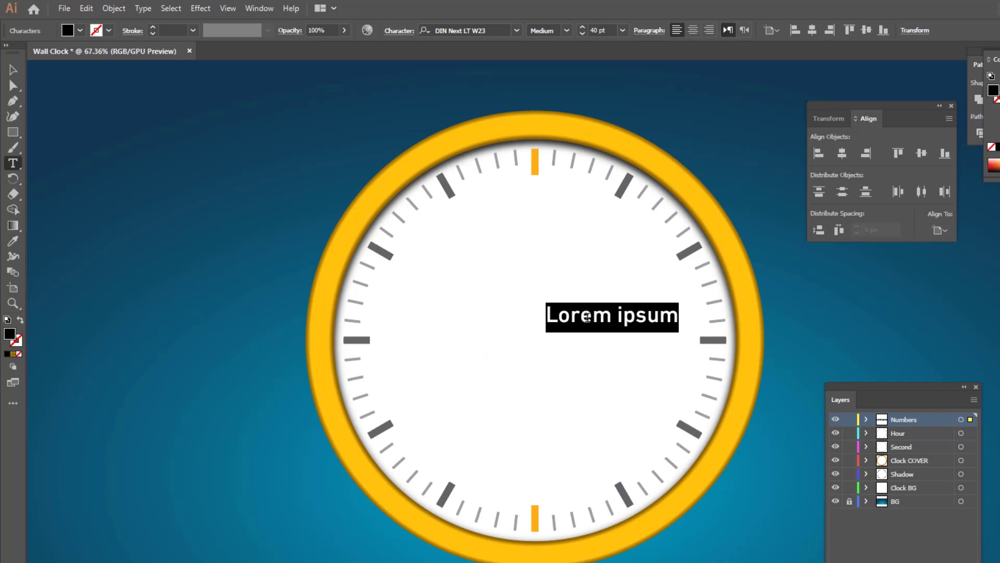
type("12")
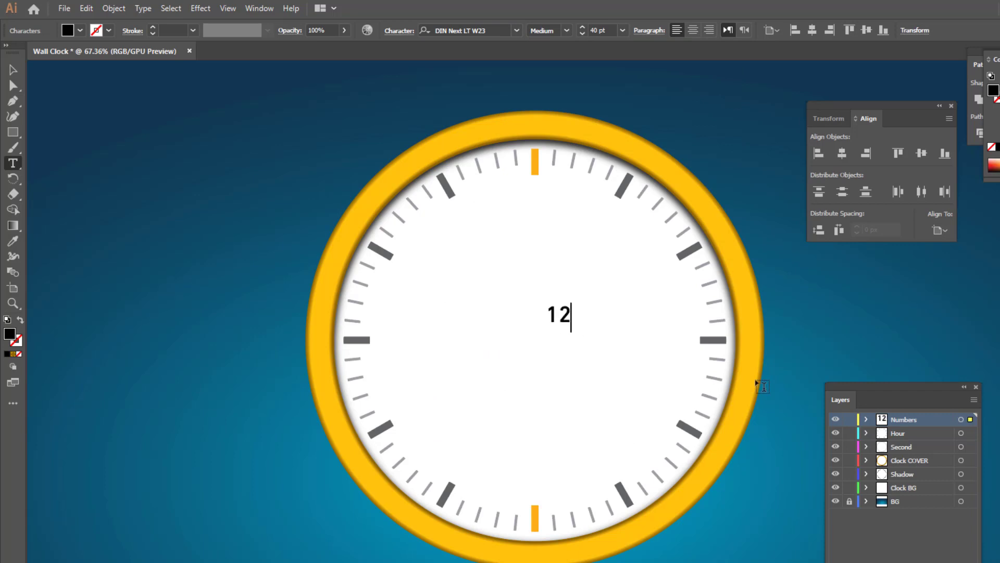
Move the 12 below the upper orange marker and fill it with C 0, M 0, Y 0, K 85
left_click(13, 70)
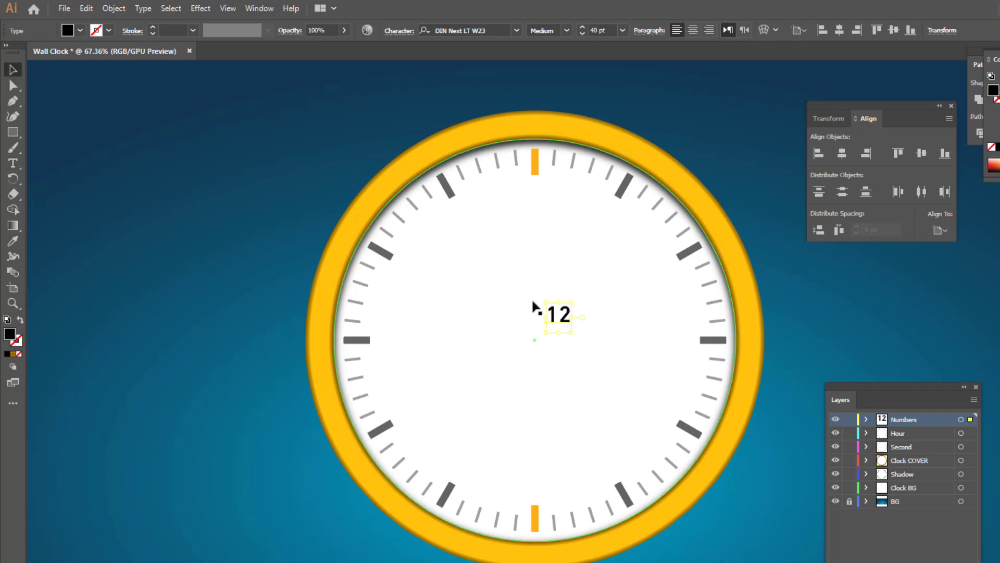
left_click_drag(558, 319, 531, 199)
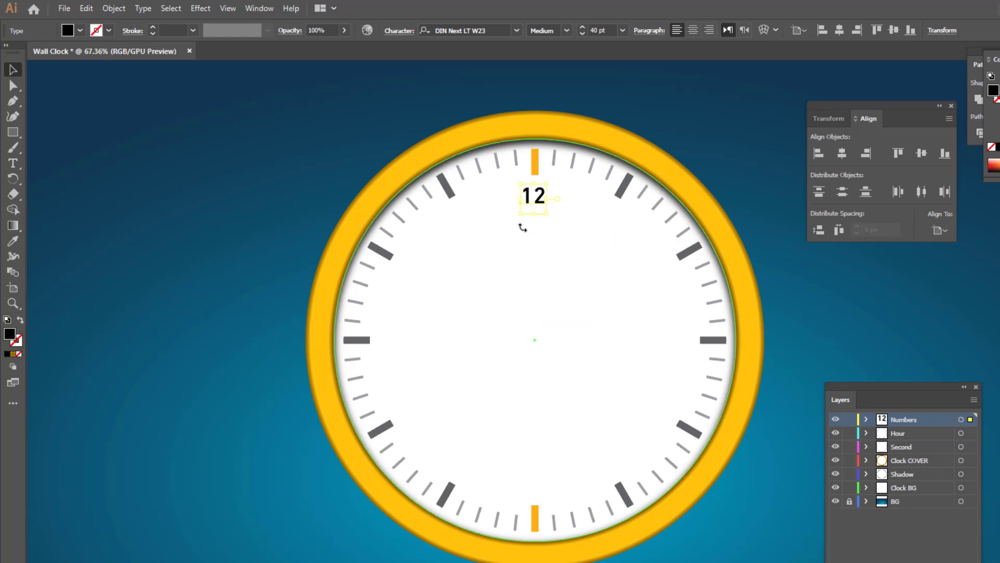
double_click(12, 335)
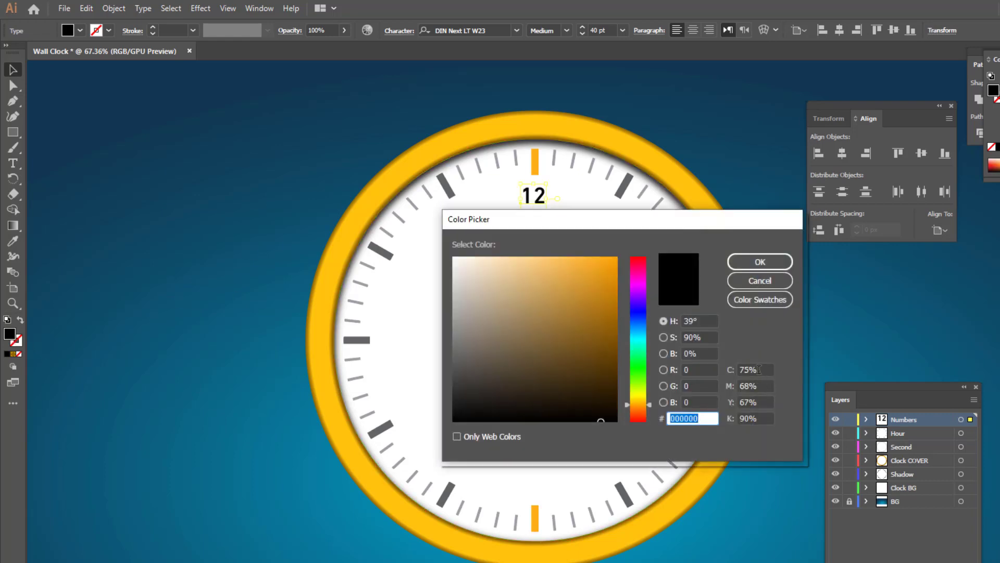
left_click(759, 369)
type("0")
key("Tab")
type("0")
key("Tab")
type("0")
key("Tab")
type("8")
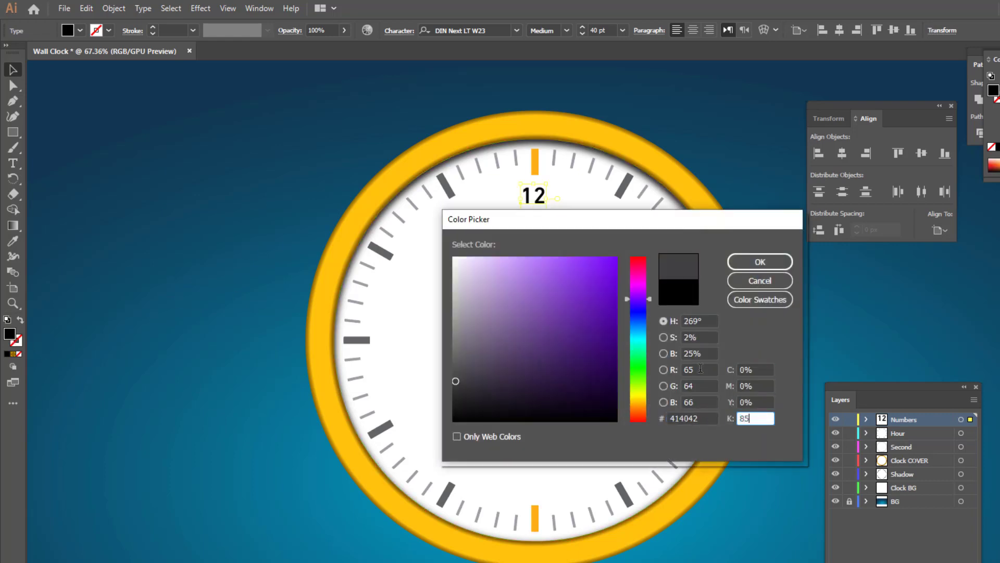
key("Return")
left_click(813, 307)
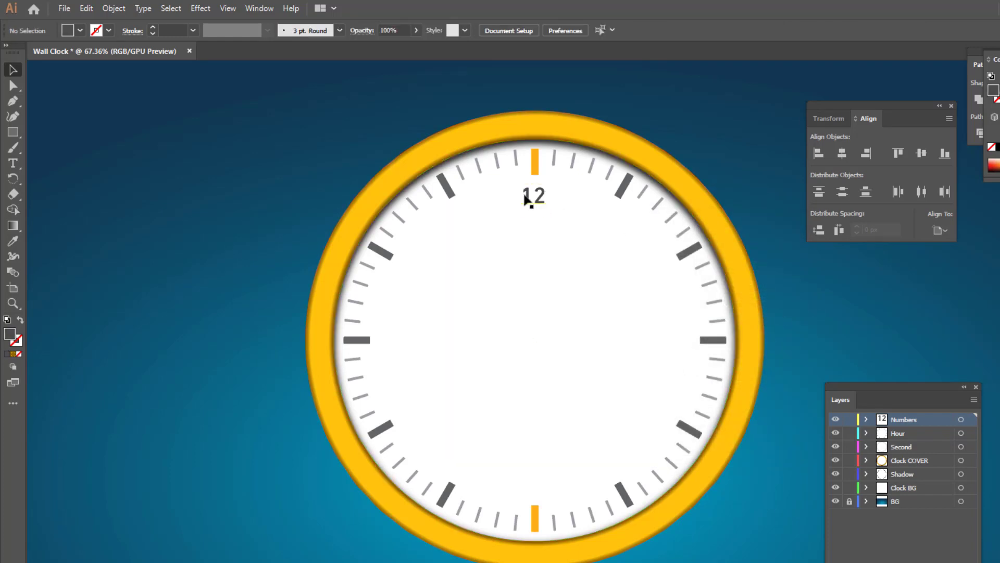
Center-align the 12's paragraph and reposition the number centrally beneath the upper orange marker
double_click(536, 199)
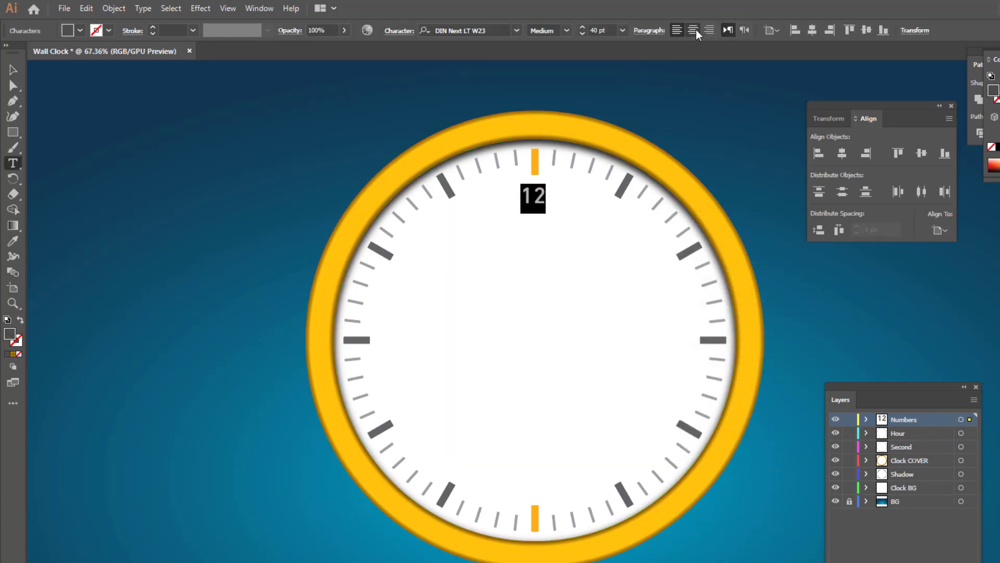
left_click(693, 30)
left_click(13, 69)
key("ctrl+shift+a")
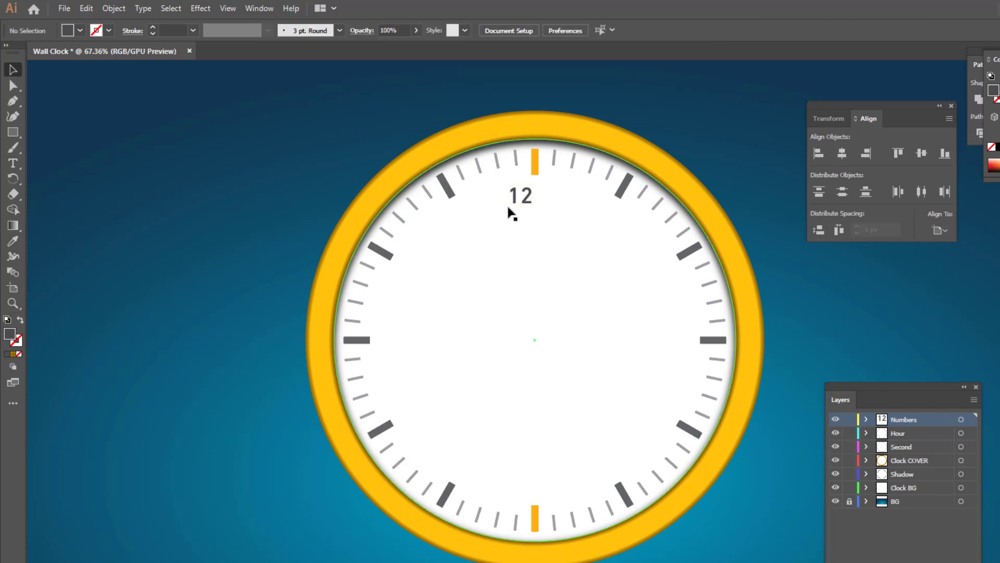
left_click_drag(530, 197, 539, 198)
left_click(364, 156)
Place a copy of the 12 just above the lower orange marker and change its text to "06"
scroll(536, 234, "down", 1)
left_click_drag(543, 163, 364, 312)
key("Return")
type("06")
key("Escape")
Set number copies beside the 3 and 9 o'clock markers to "03" and "09" respectively, and deselect the text
scroll(557, 364, "up", 2)
key("Return")
type("03")
key("Escape")
key("Return")
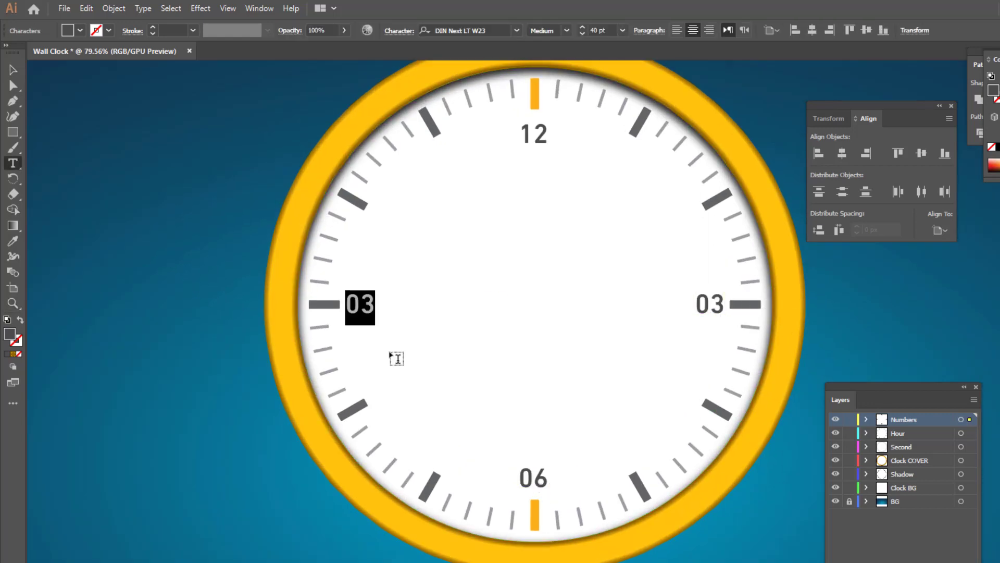
type("09")
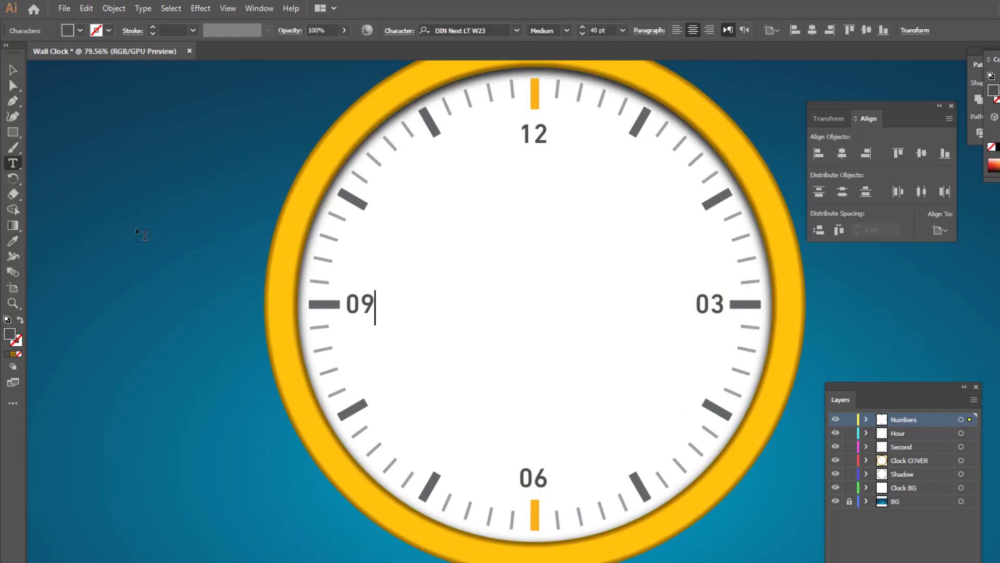
left_click(16, 75)
left_click(258, 175)
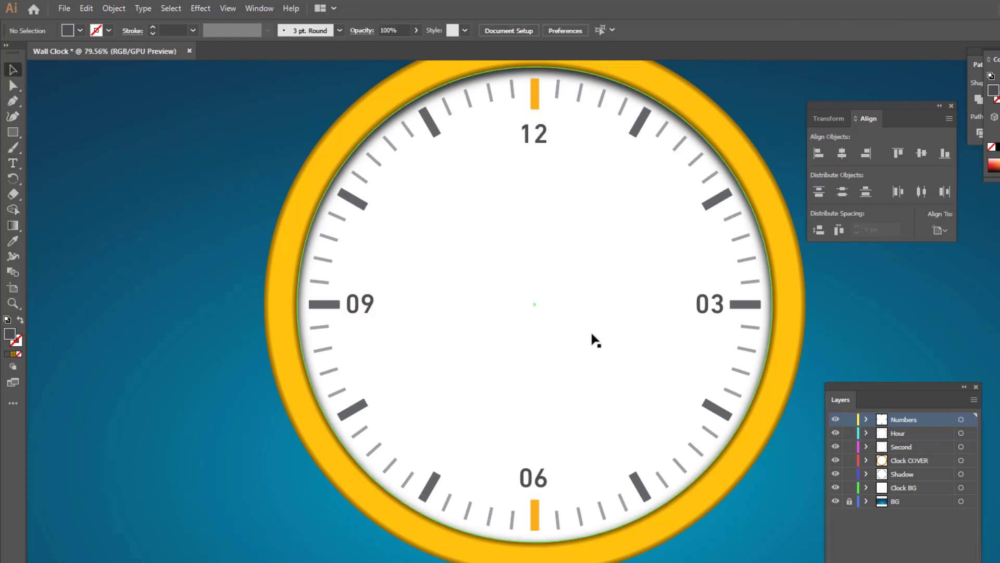
Add a new layer above the Numbers layer
key("z")
left_click_drag(633, 341, 529, 351)
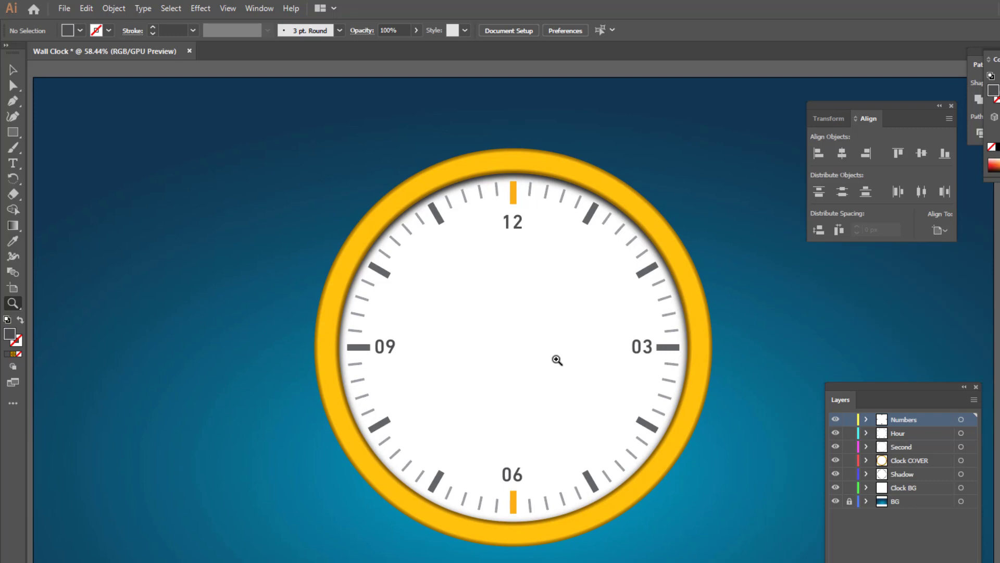
key("v")
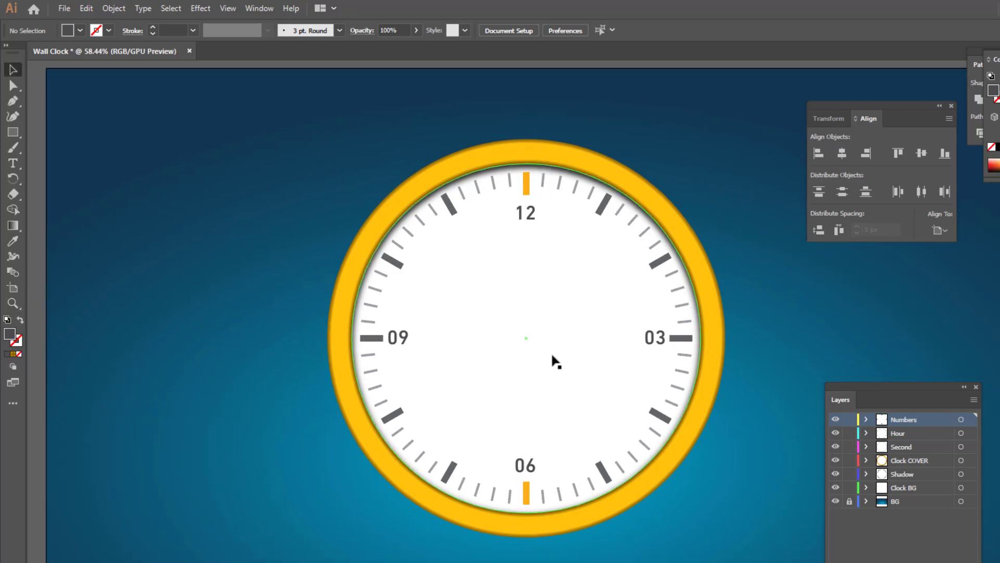
left_click_drag(542, 337, 619, 335)
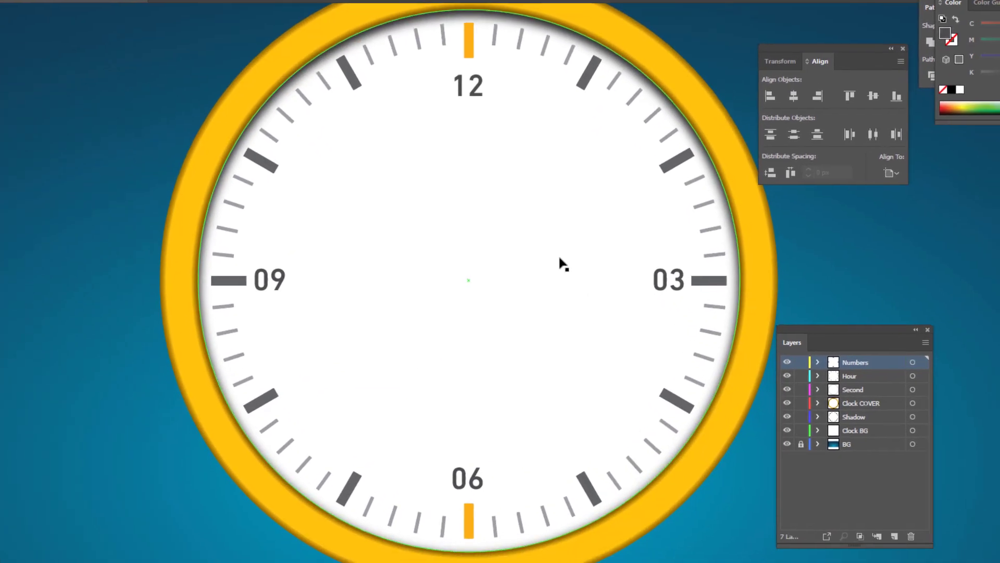
left_click(888, 528)
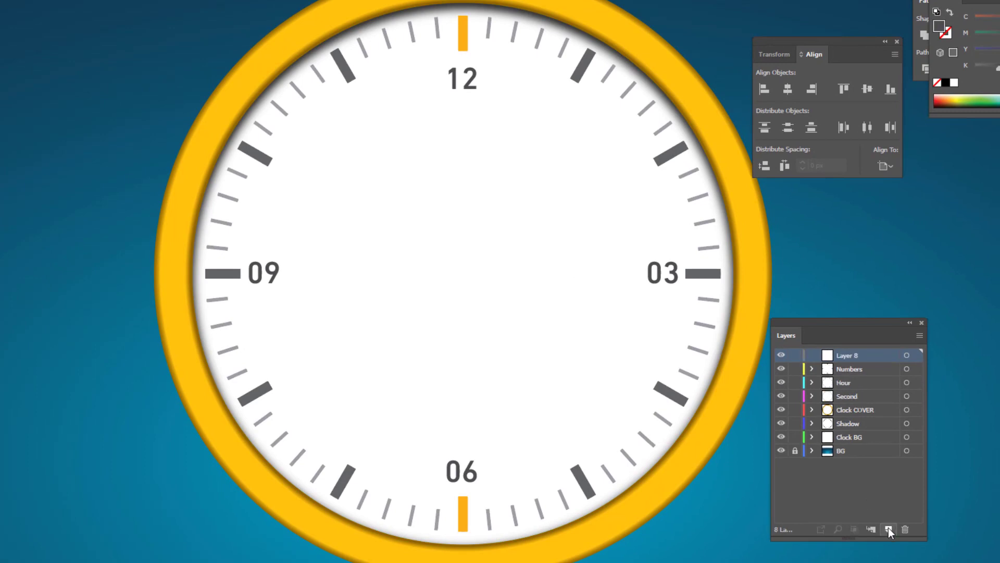
Draw a 20 × 20 px circle near the middle of the clock face on the new layer
left_click(13, 73)
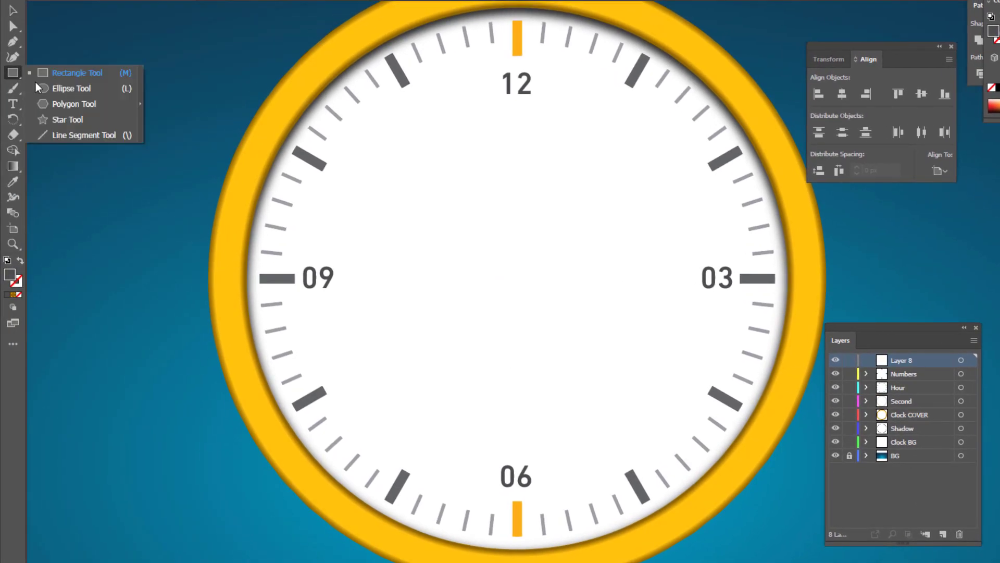
left_click(60, 88)
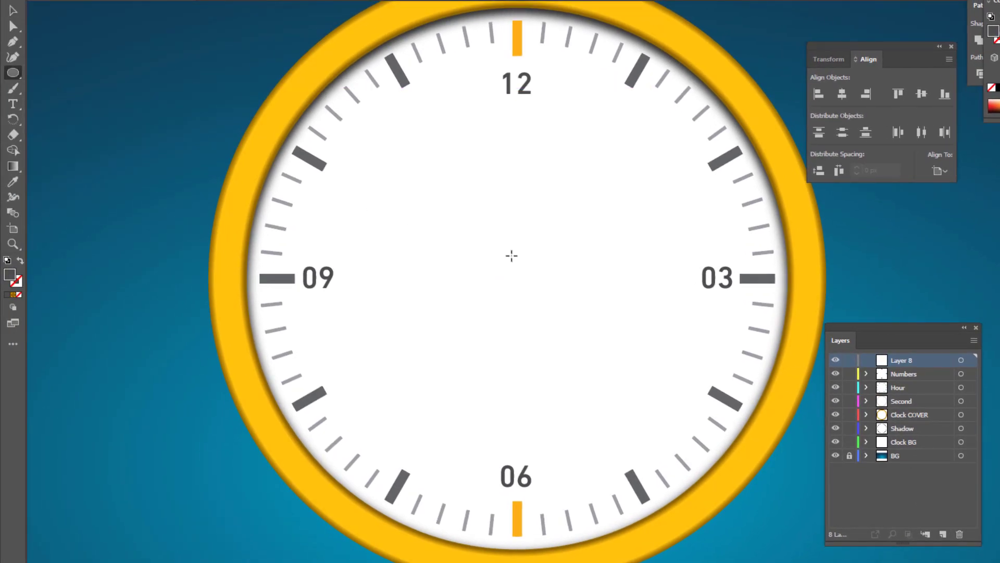
left_click(512, 268)
type("2")
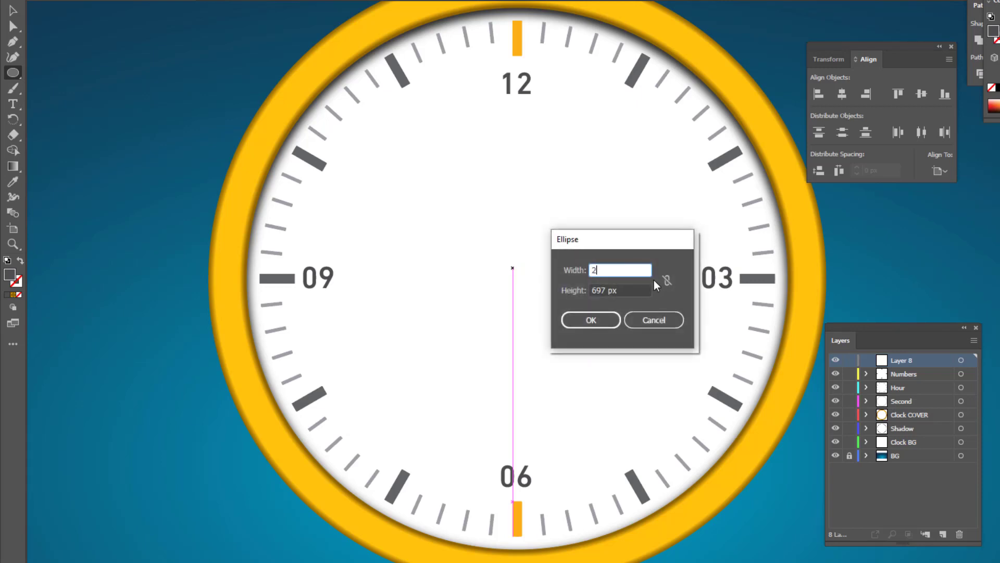
type("0")
key("Tab")
type("20")
key("Tab")
left_click(591, 319)
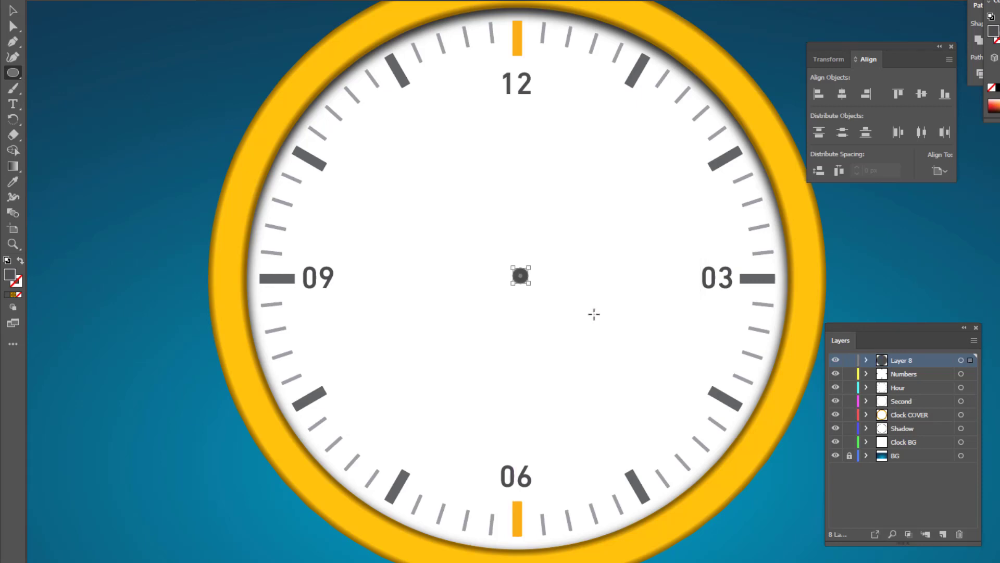
Center the small circle horizontally and vertically on the clock face
left_click(13, 12)
left_click(844, 94)
left_click(921, 94)
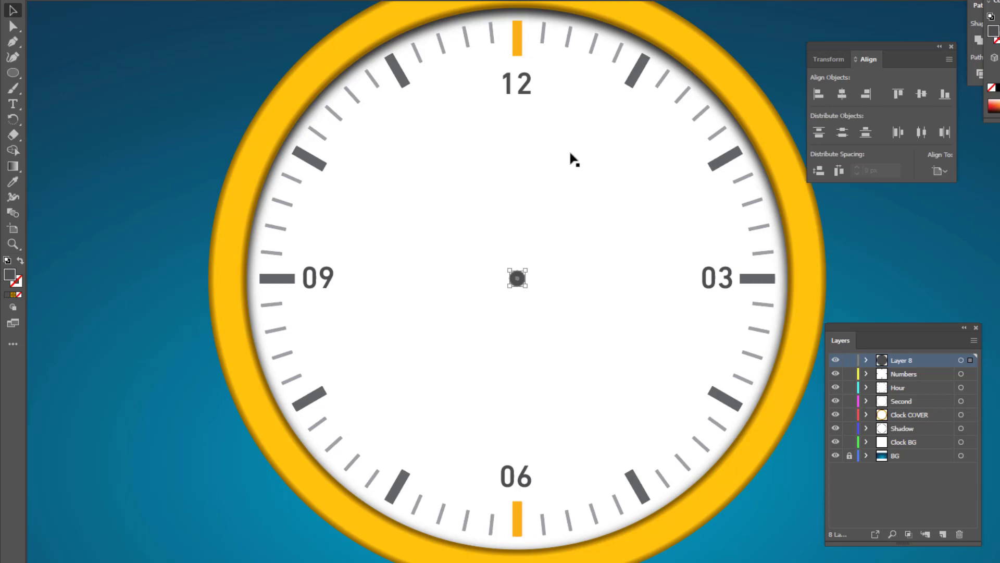
Fill the small center circle with red, C 0, M 100, Y 100, K 0, and deselect it
double_click(10, 276)
left_click(765, 313)
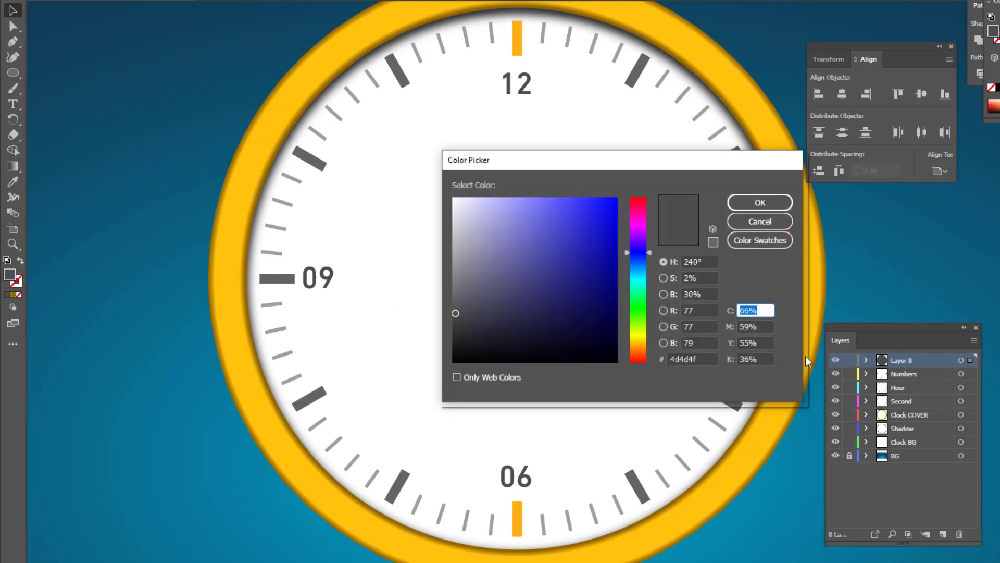
type("0")
key("Tab")
type("100")
key("Tab")
type("100")
key("Tab")
type("0")
key("Tab")
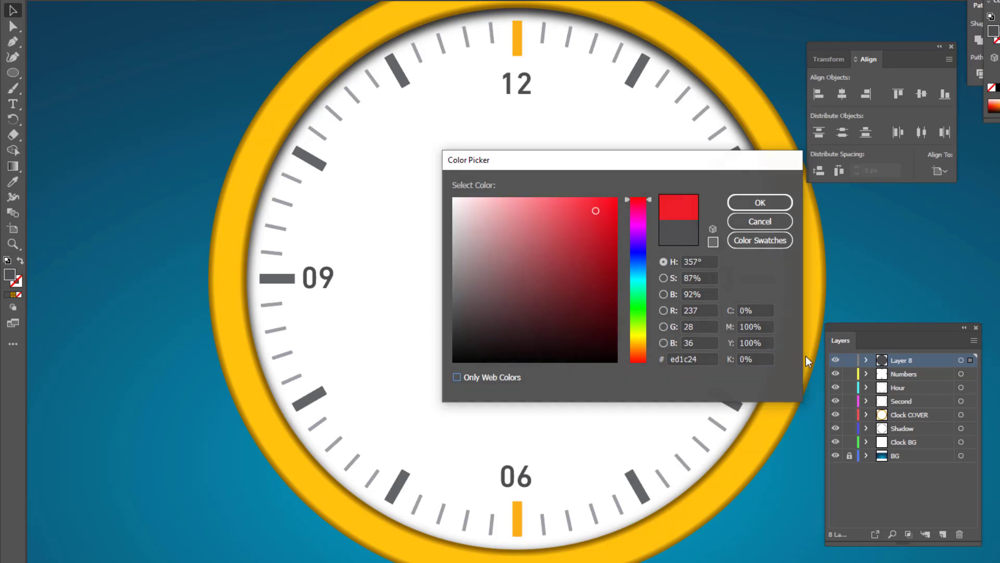
key("Return")
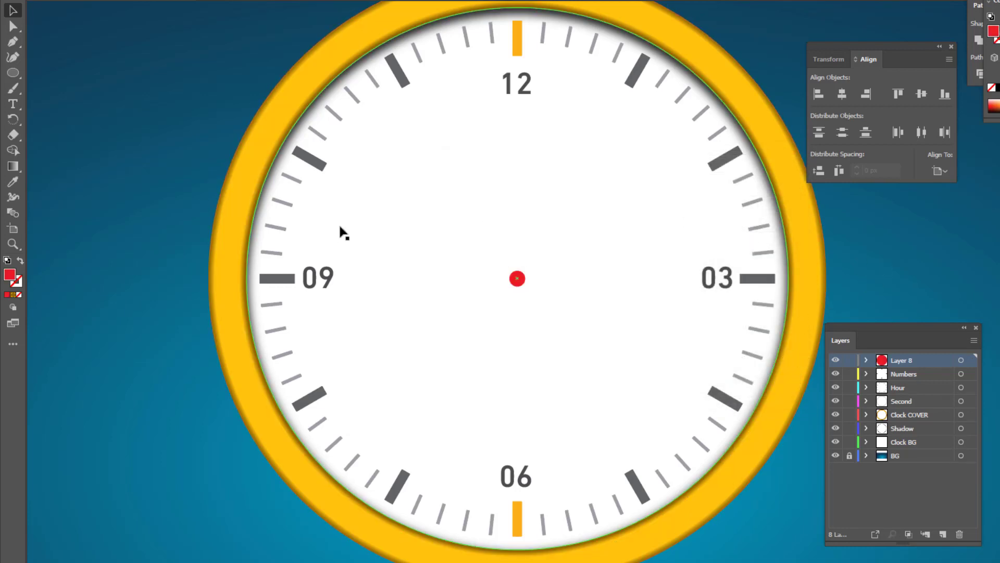
left_click(200, 221)
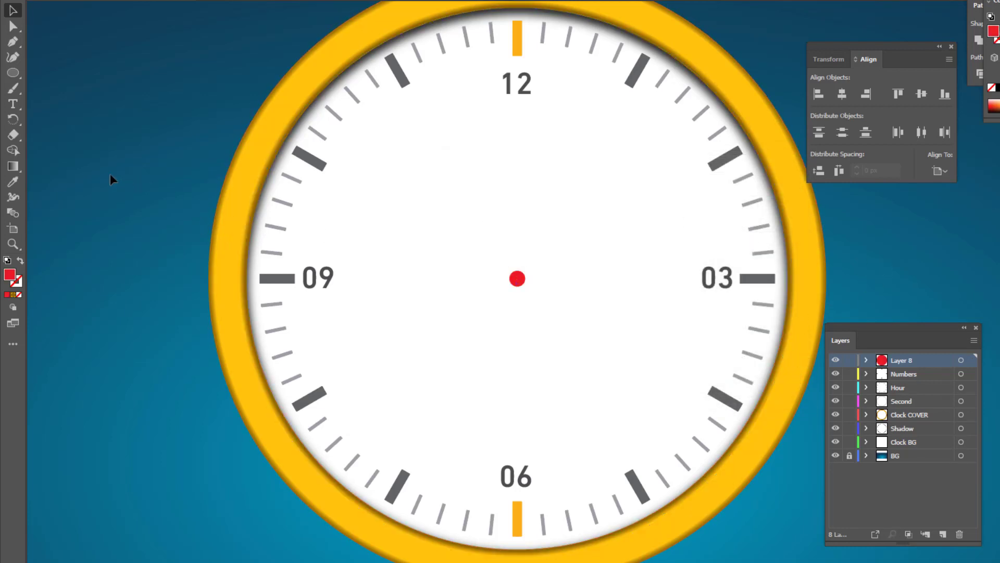
Draw a straight diagonal line from between the 1 and 2 o'clock markers through the red circle, about 224 px wide and 249 px high
left_click(13, 42)
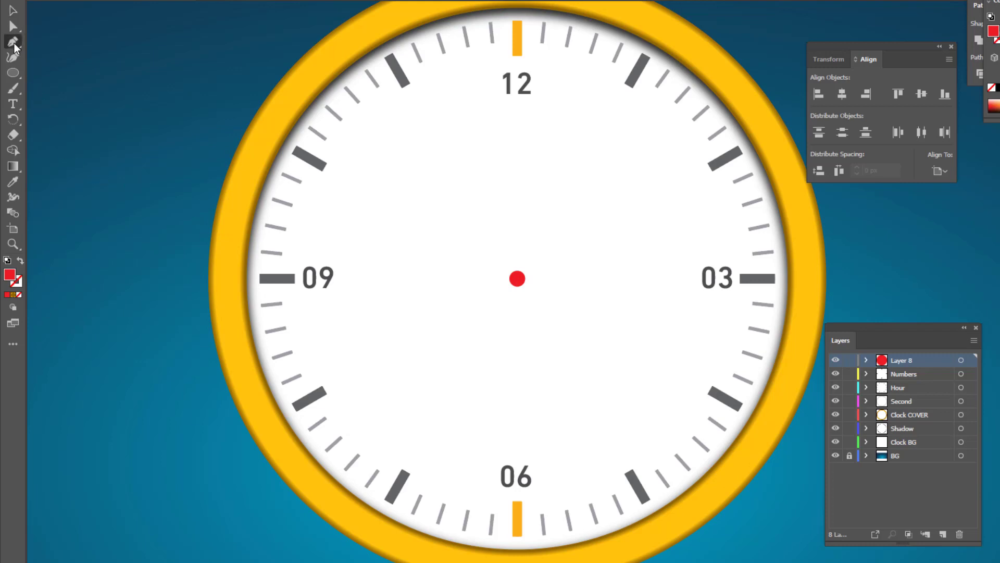
left_click(660, 120)
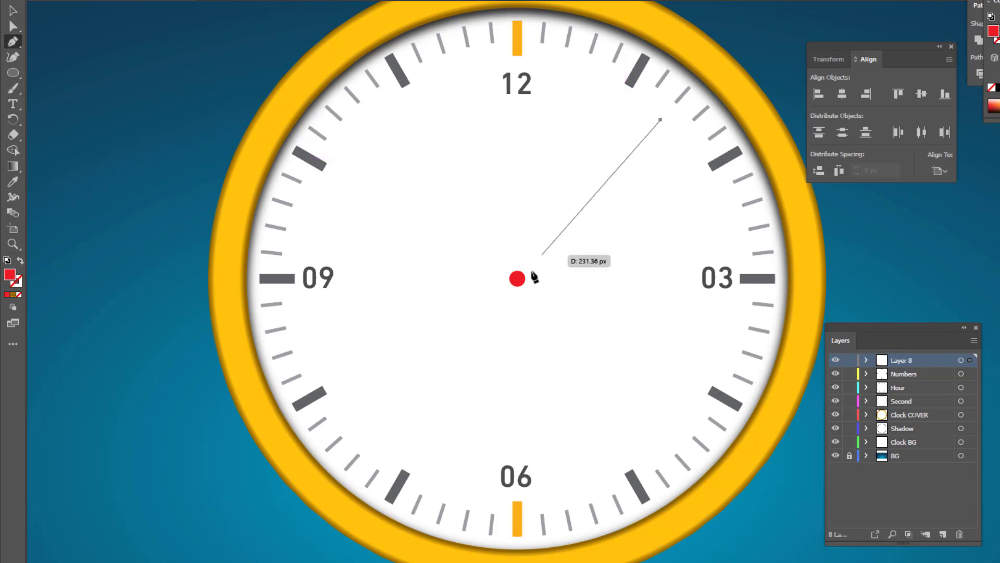
left_click(487, 314)
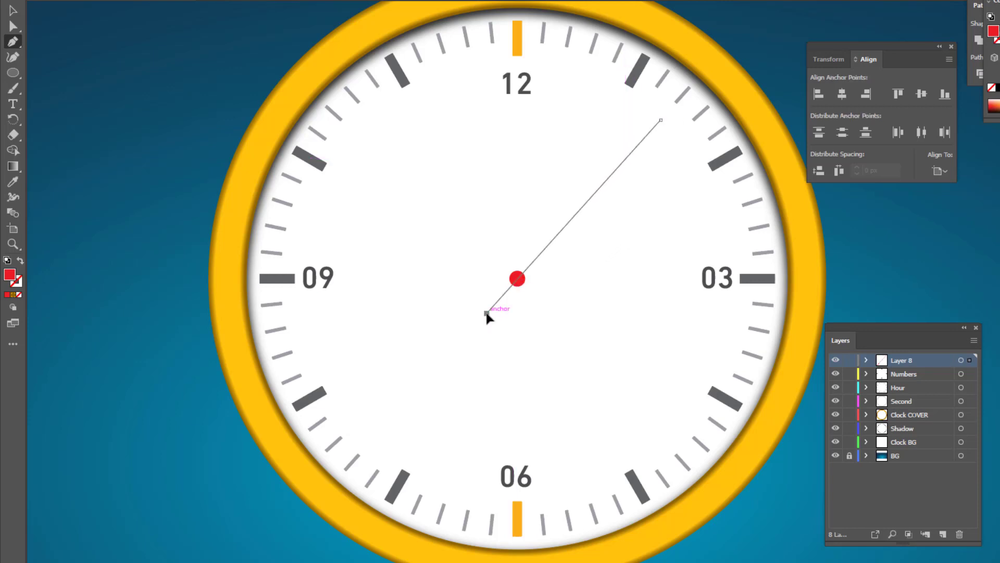
key("v")
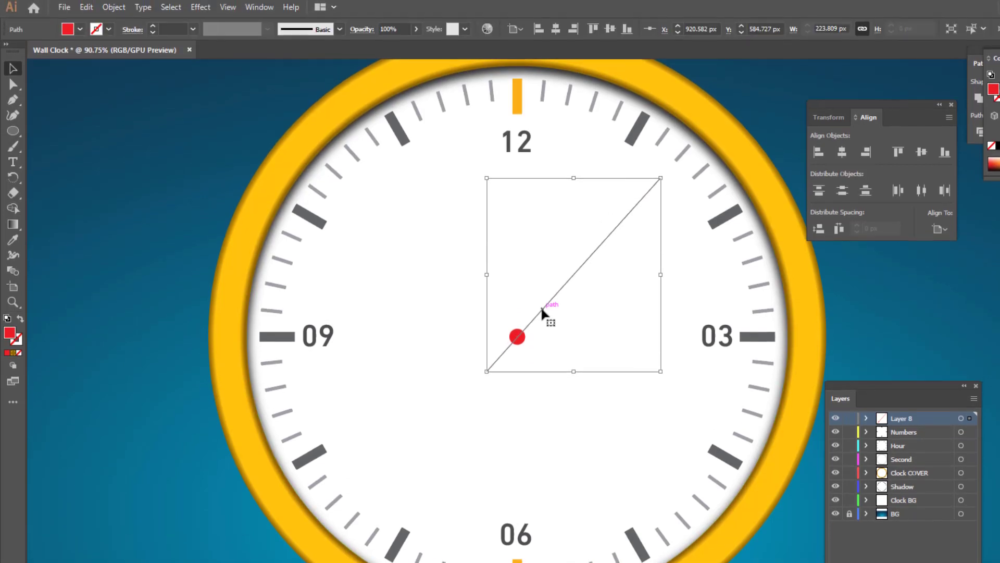
Set the diagonal line's stroke weight to 4 pt
left_click(153, 27)
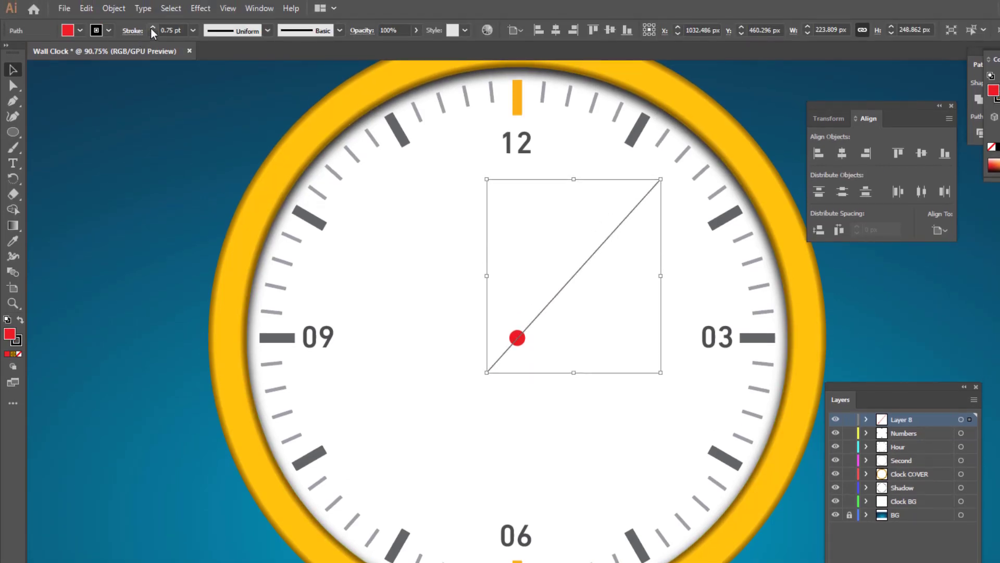
left_click(151, 28)
left_click(151, 28)
left_click(152, 29)
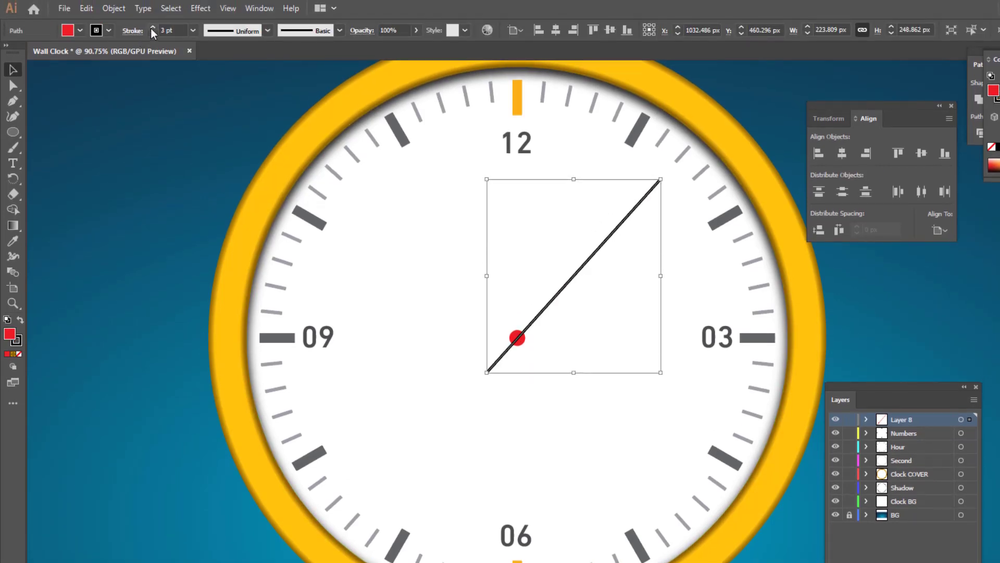
left_click(152, 29)
Color the diagonal line's stroke red with C 0, M 100, Y 100, K 0 and deselect it
double_click(17, 342)
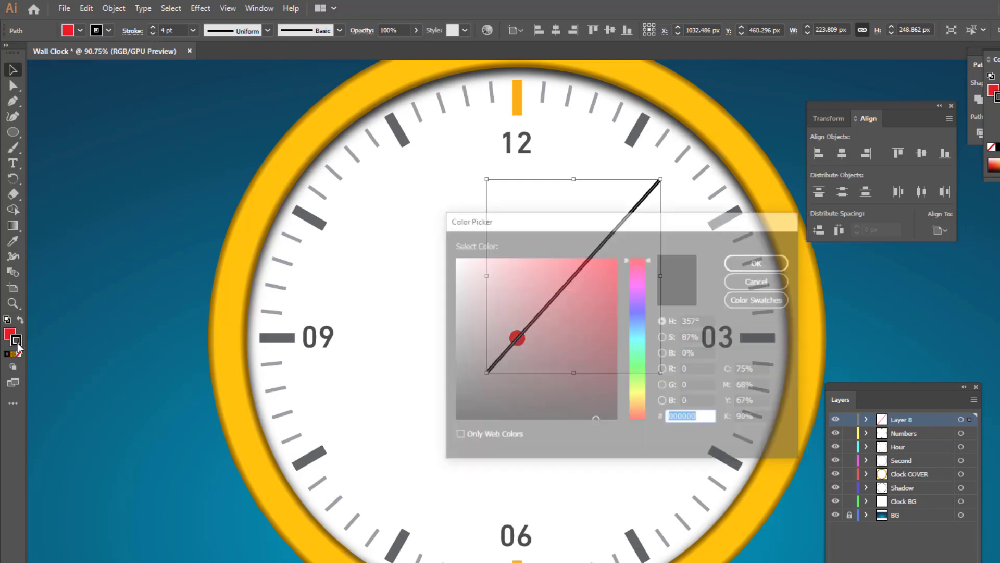
left_click(758, 369)
type("0")
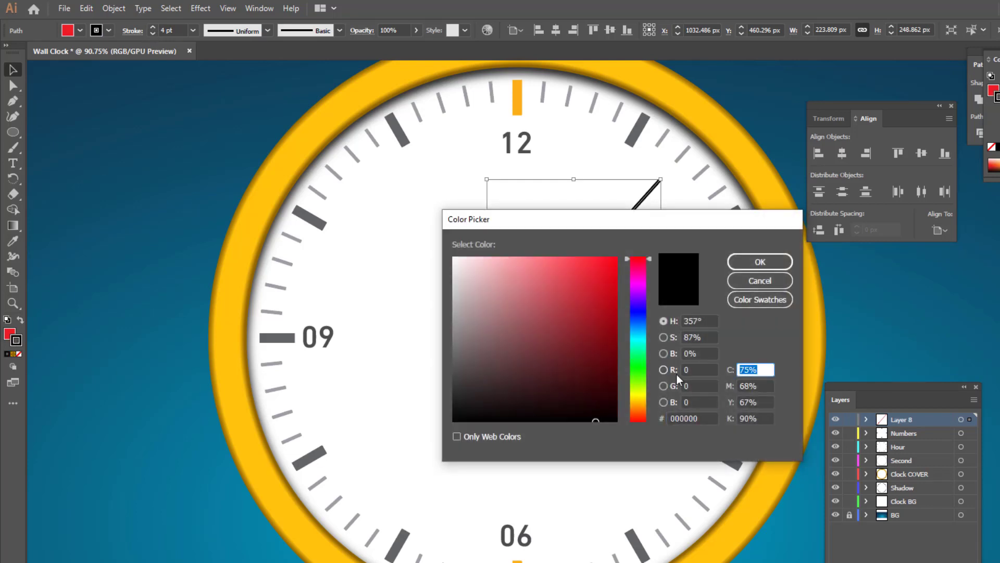
key("Tab")
type("100")
key("Tab")
type("100")
key("Tab")
type("0")
key("Return")
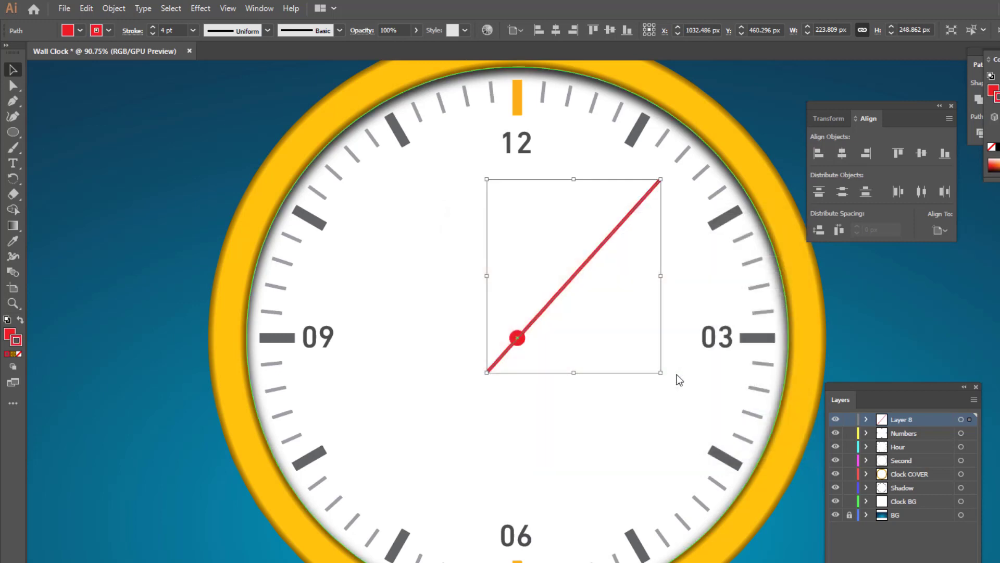
left_click(120, 248)
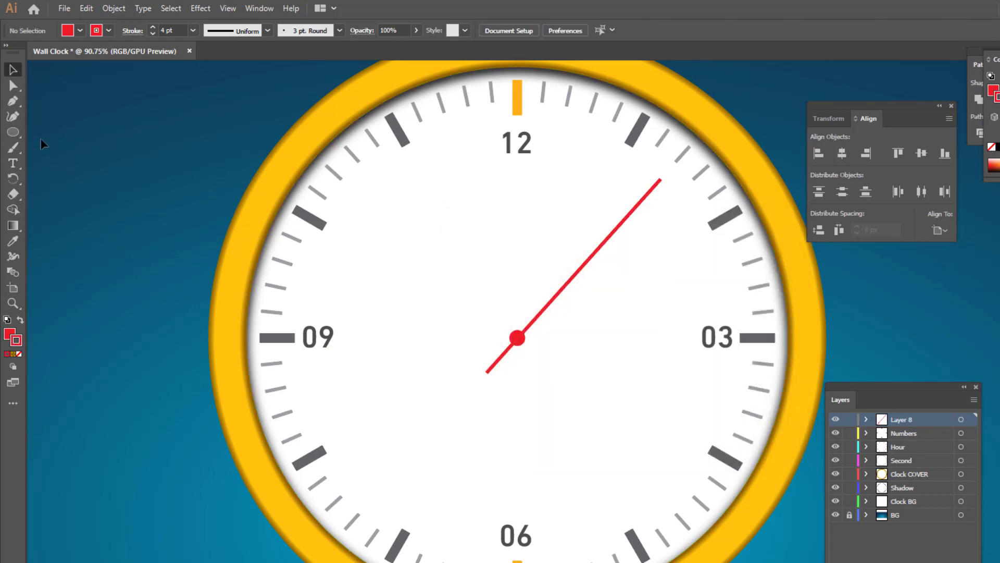
Draw a vertical line about 259 px long from just above the red circle down to just above the 06
left_click(13, 103)
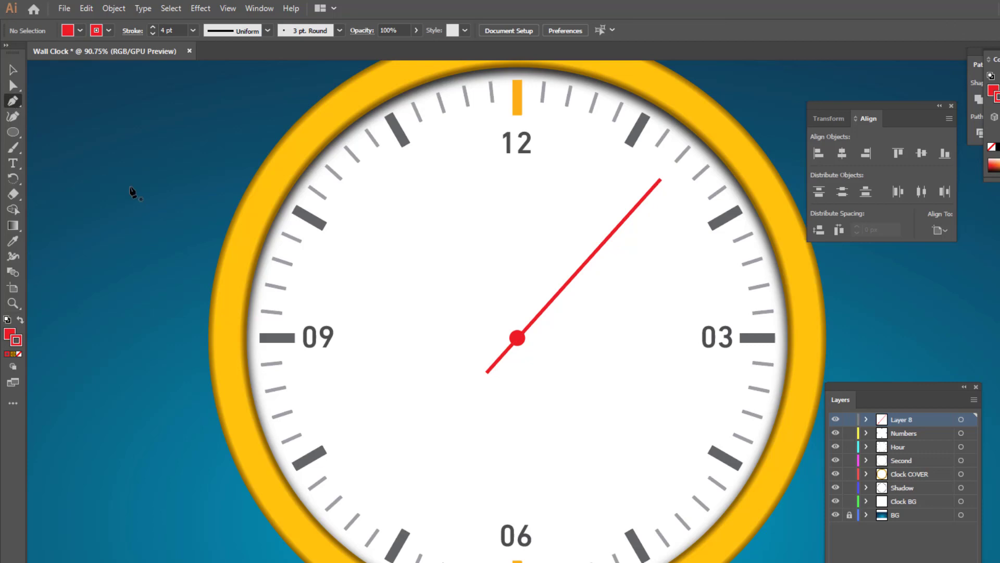
left_click(516, 314)
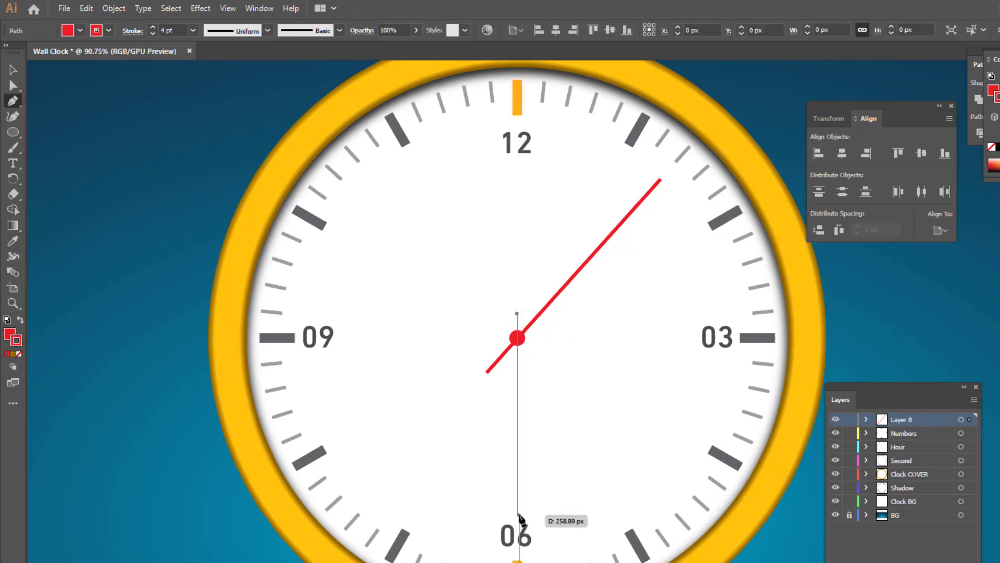
left_click(517, 515)
key("v")
left_click(518, 480)
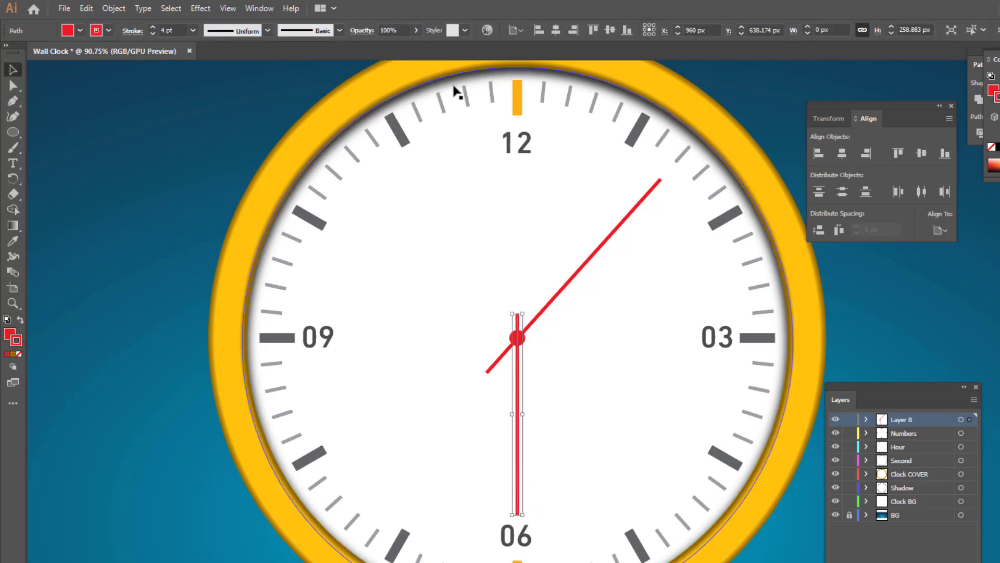
Thicken the vertical hand's stroke to 12 pt and deselect it
left_click(152, 27)
left_click(152, 27)
left_click(152, 27)
left_click(152, 27)
left_click(153, 27)
left_click(152, 27)
left_click(152, 28)
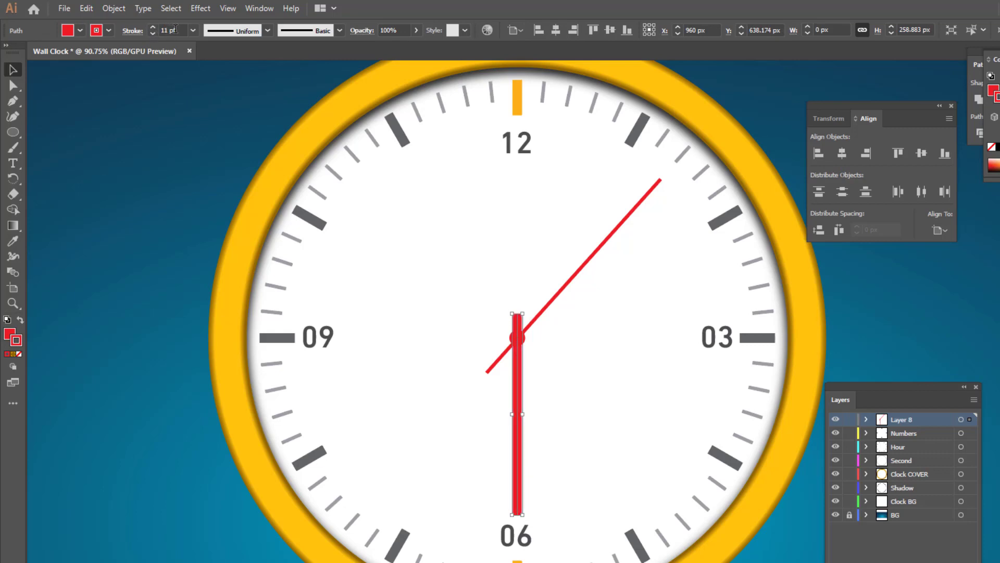
key("Up")
key("Tab")
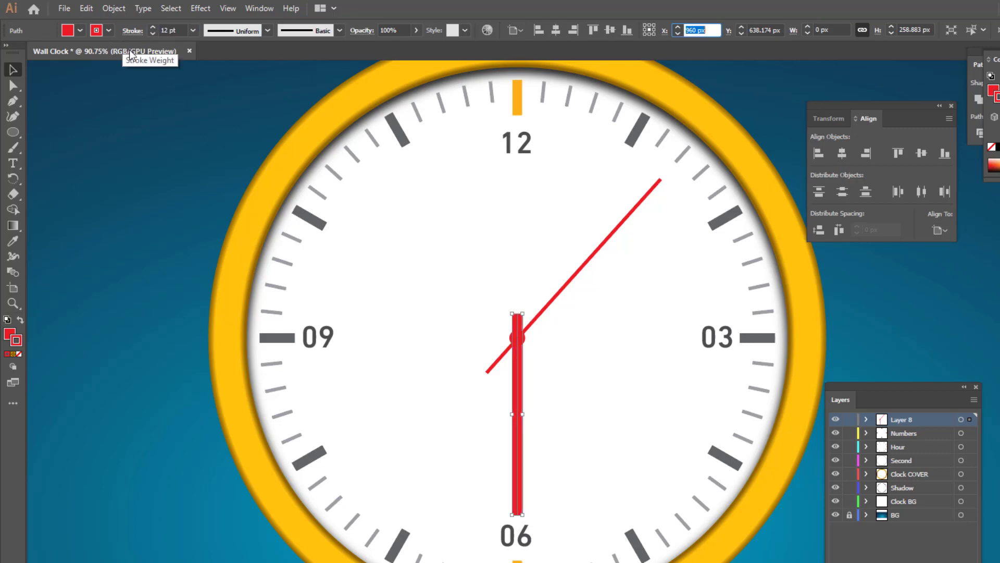
left_click(163, 204)
Set the vertical hand's stroke weight to 10 pt
left_click(518, 475)
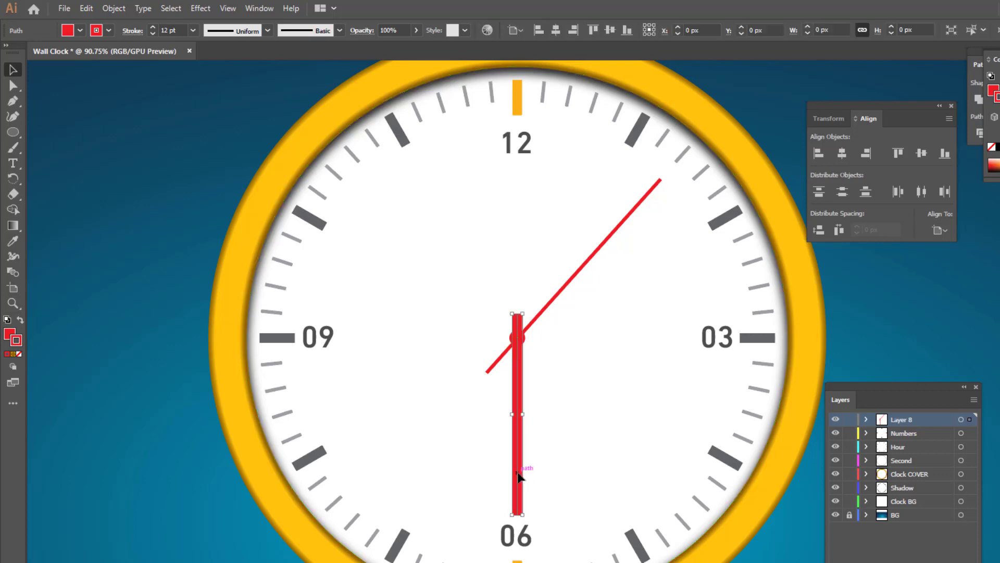
type("10")
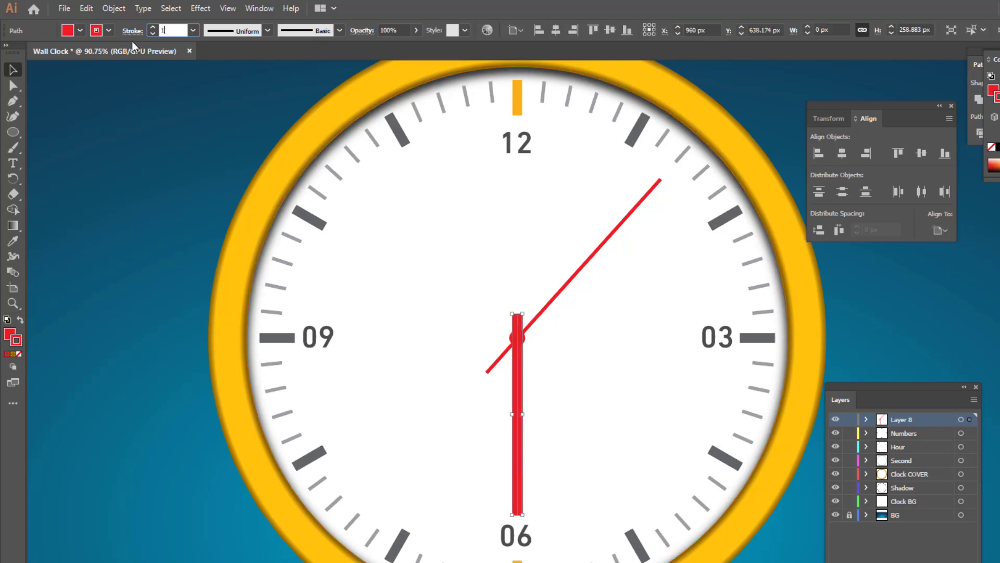
key("Tab")
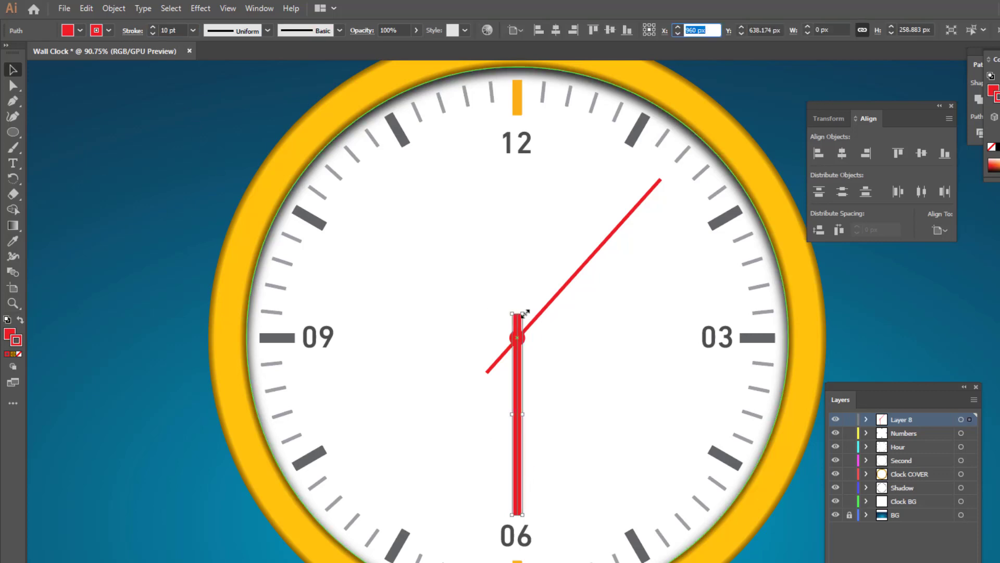
Stretch the vertical hand's upper end to a total height of about 271 px, center it horizontally, and deselect it
left_click_drag(525, 312, 521, 305)
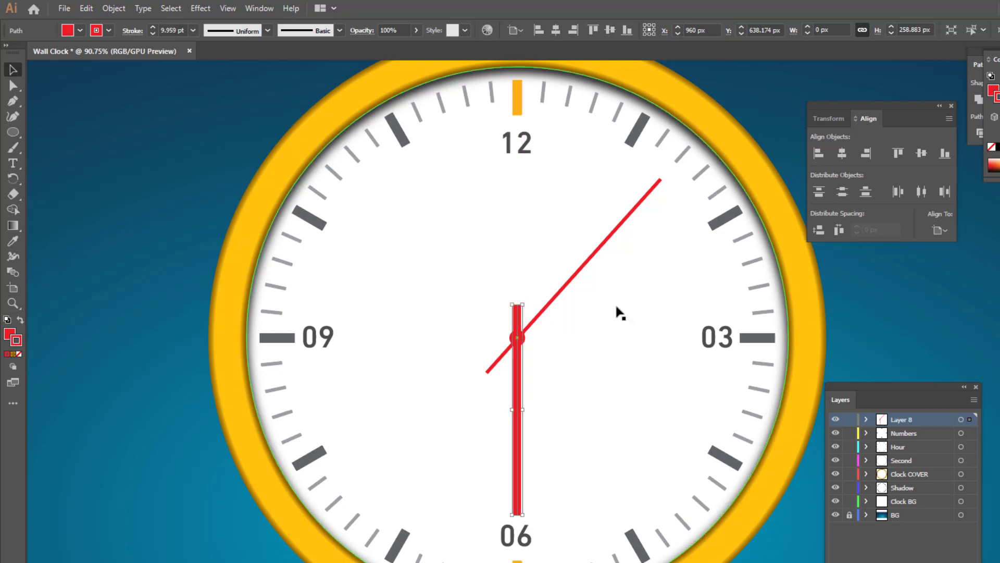
left_click(843, 156)
left_click(847, 310)
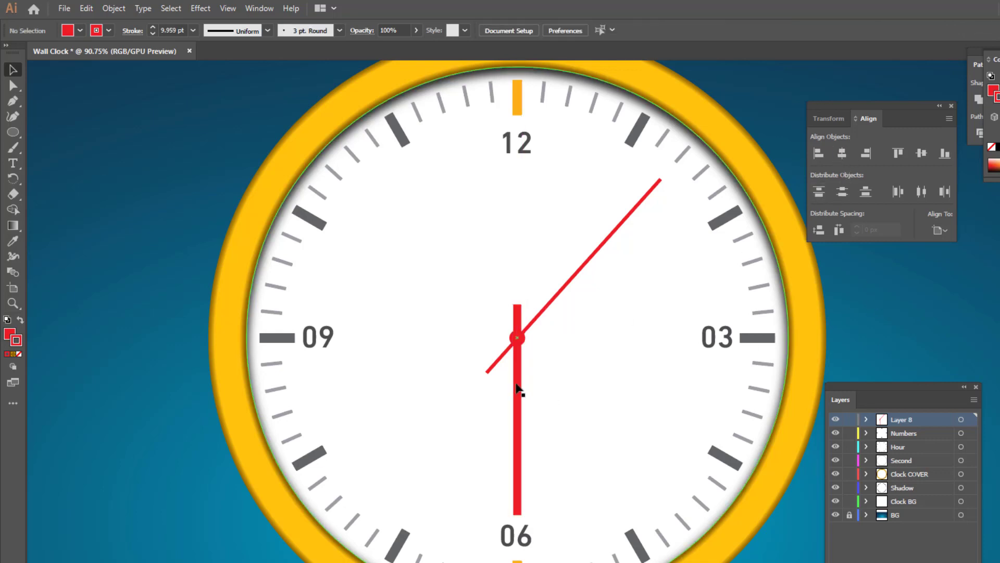
Select the vertical hand and switch the toolbar to the Advanced set
left_click(521, 390)
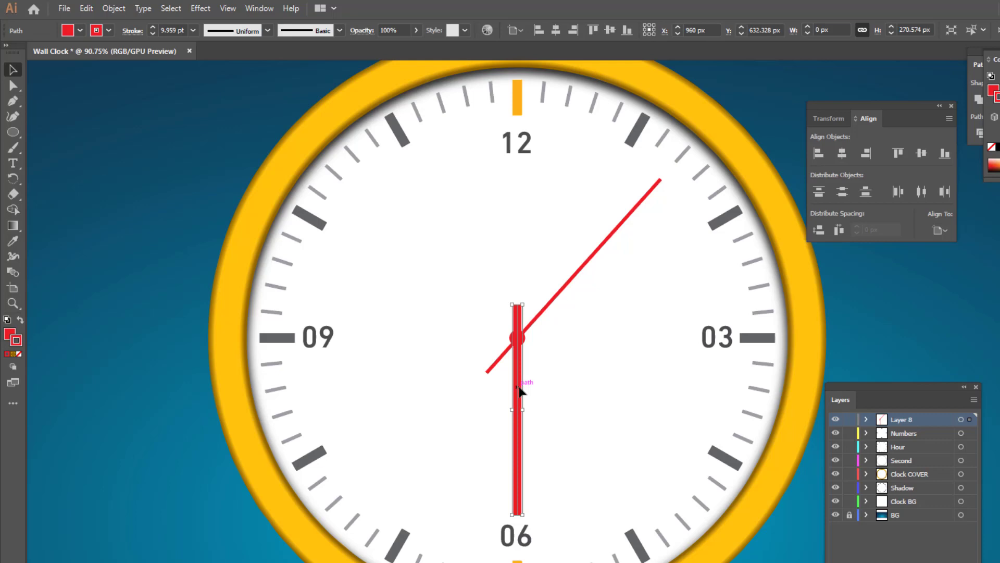
left_click(259, 9)
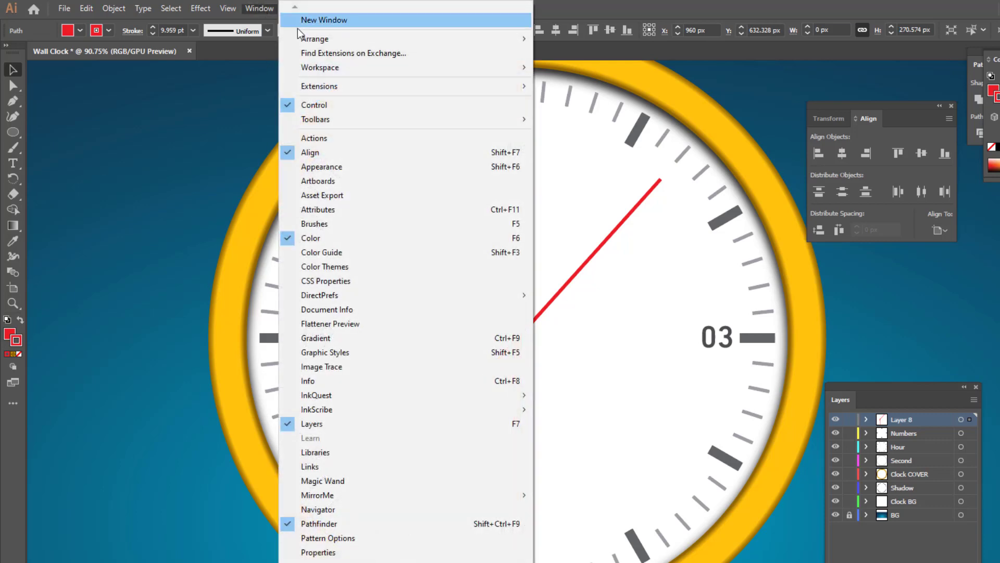
mouse_move(334, 119)
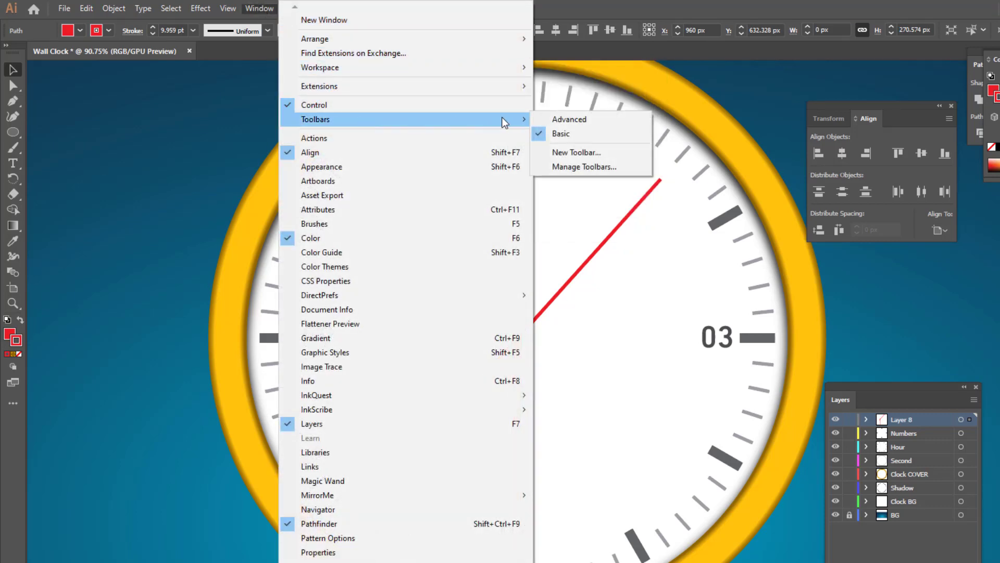
left_click(568, 120)
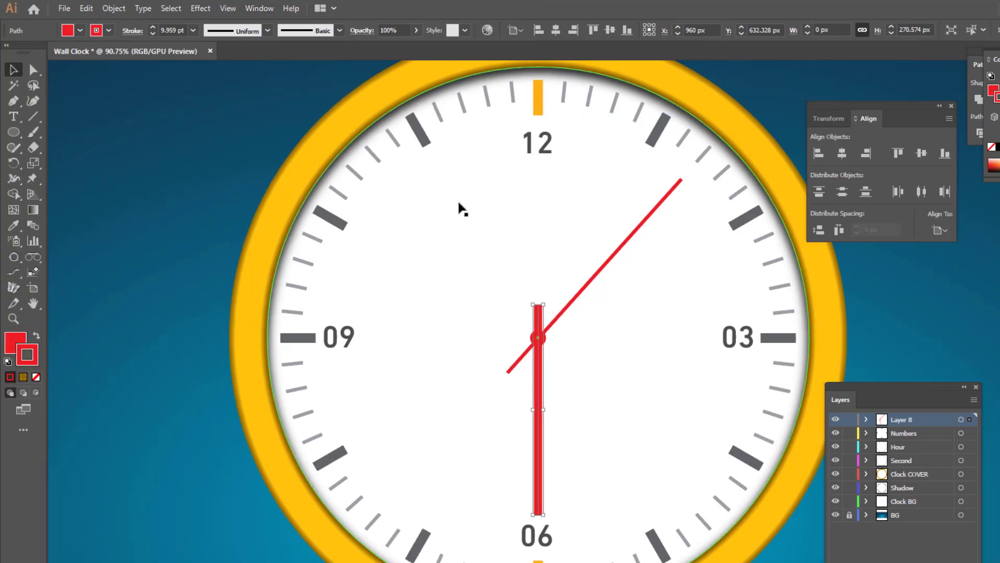
Widen the vertical hand's upper end to about 14.7 pt with the Width tool and give its stroke round caps
left_click(14, 179)
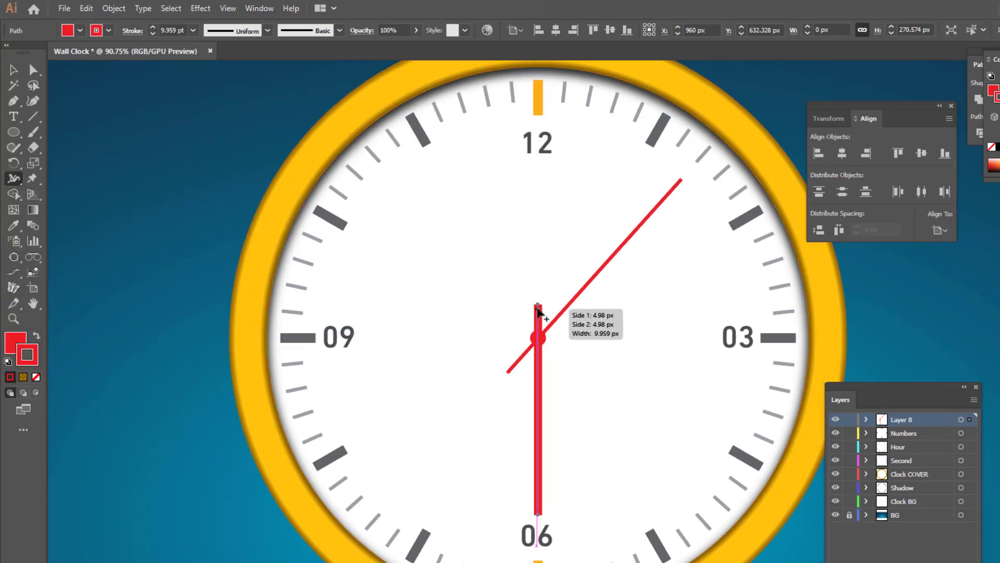
left_click_drag(540, 305, 543, 316)
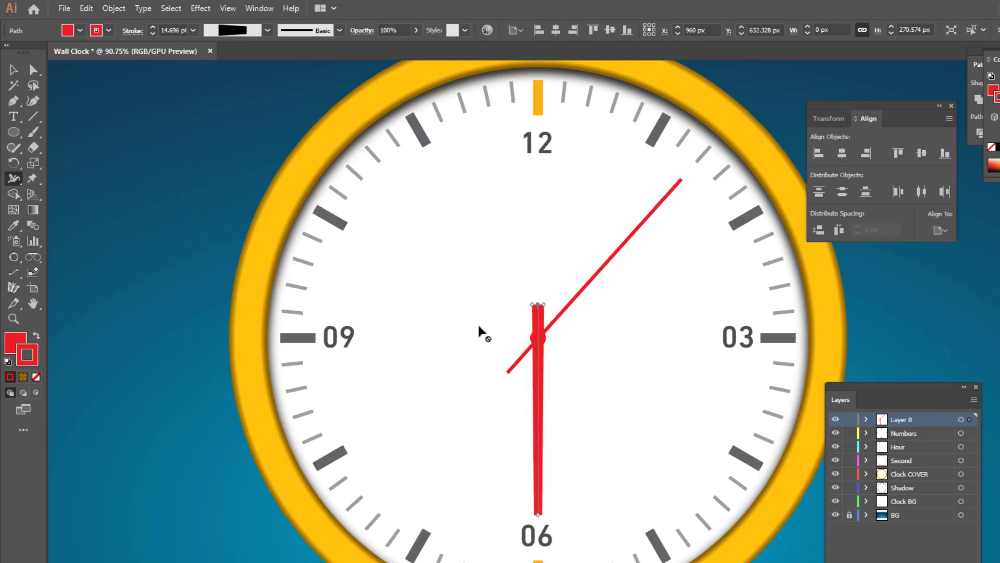
left_click(14, 71)
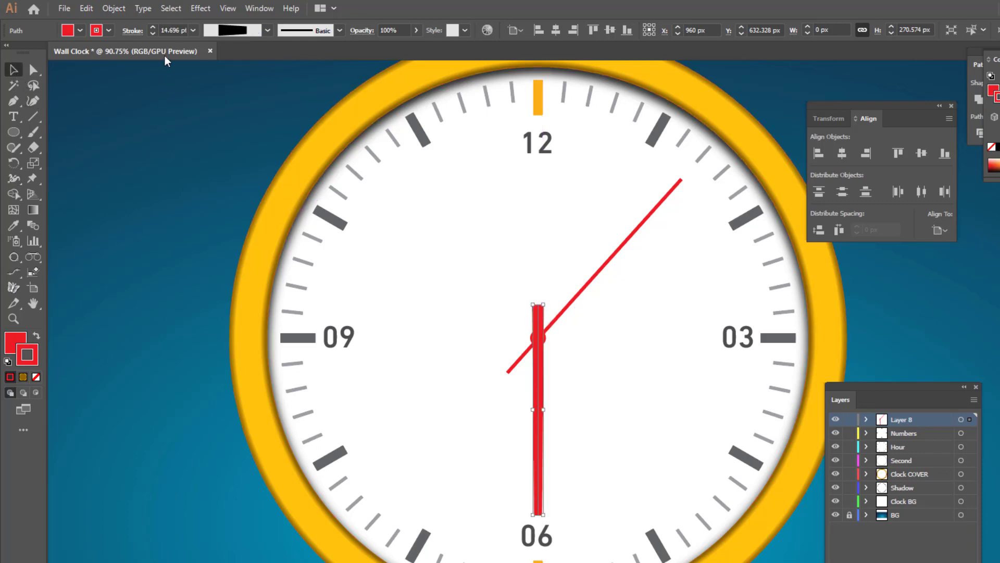
left_click(133, 31)
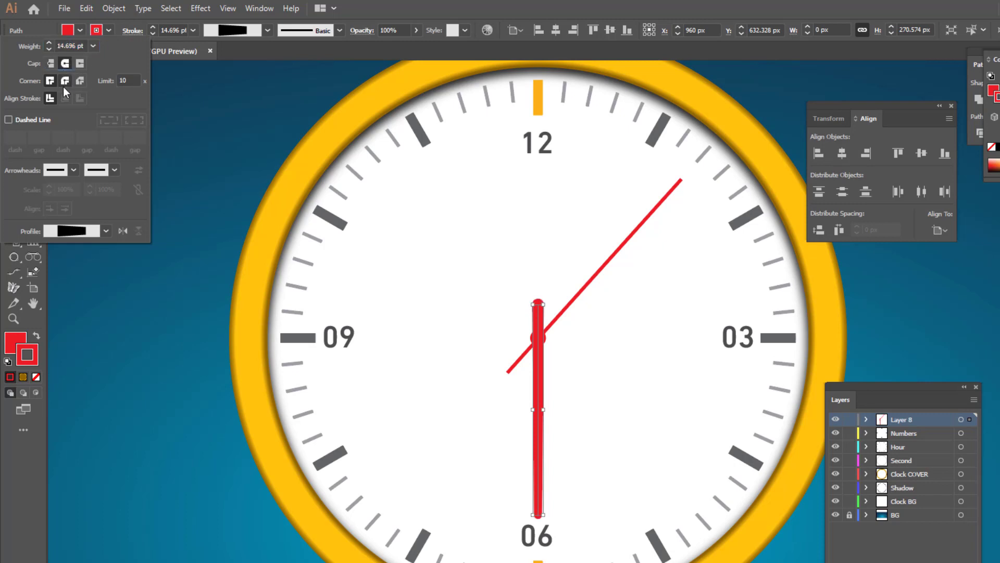
left_click(197, 100)
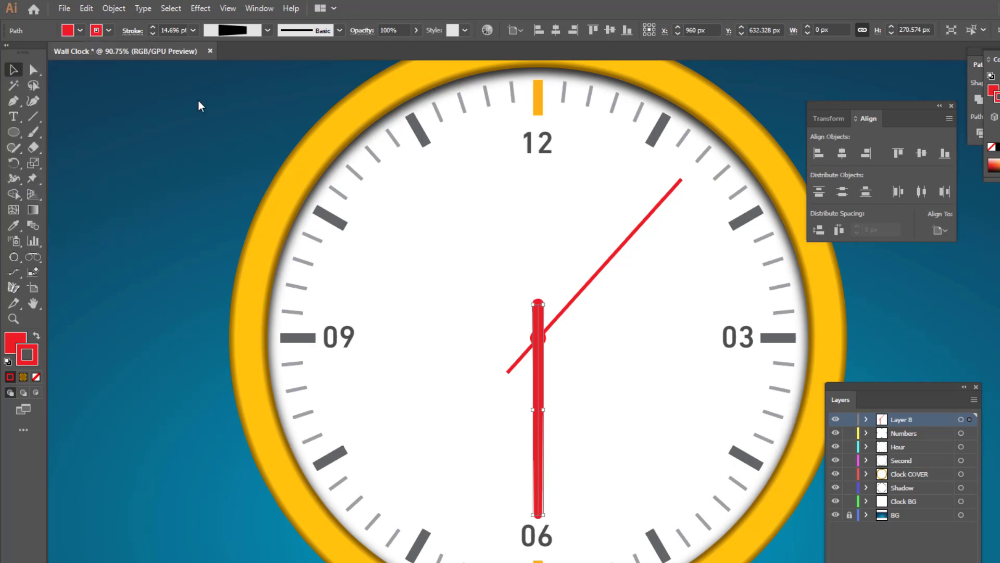
Reduce the tapered vertical hand's stroke weight to 10 pt and deselect it
left_click(538, 379)
left_click(153, 34)
left_click(153, 34)
left_click(152, 34)
left_click(152, 35)
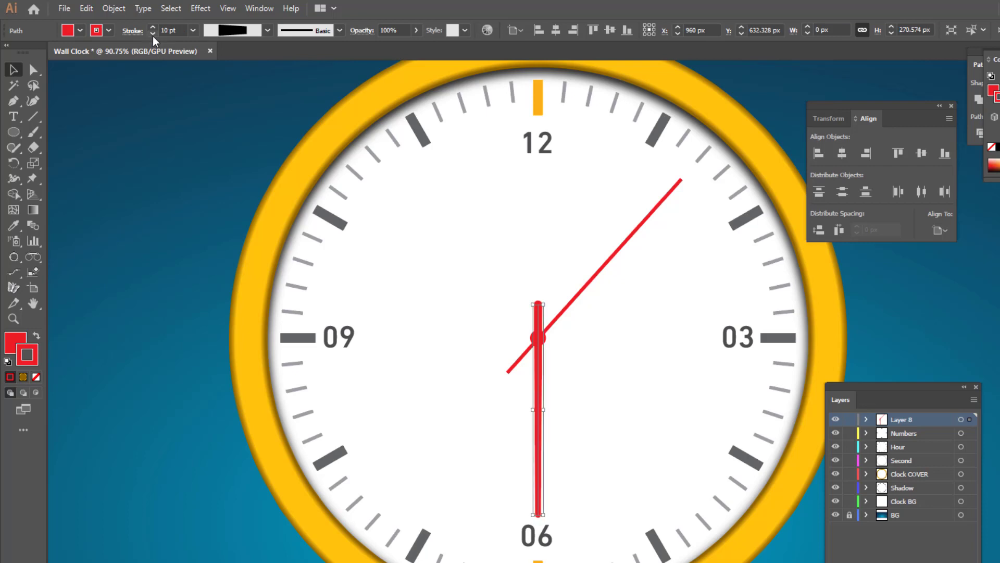
left_click(171, 133)
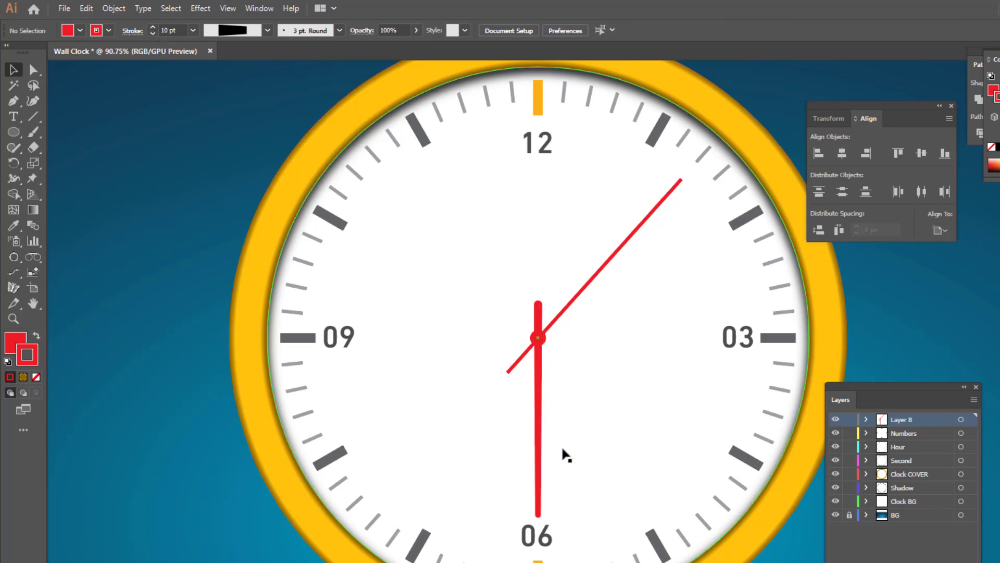
Draw a horizontal line about 212 px long from just before the red circle toward the 03, then deselect it
left_click(13, 100)
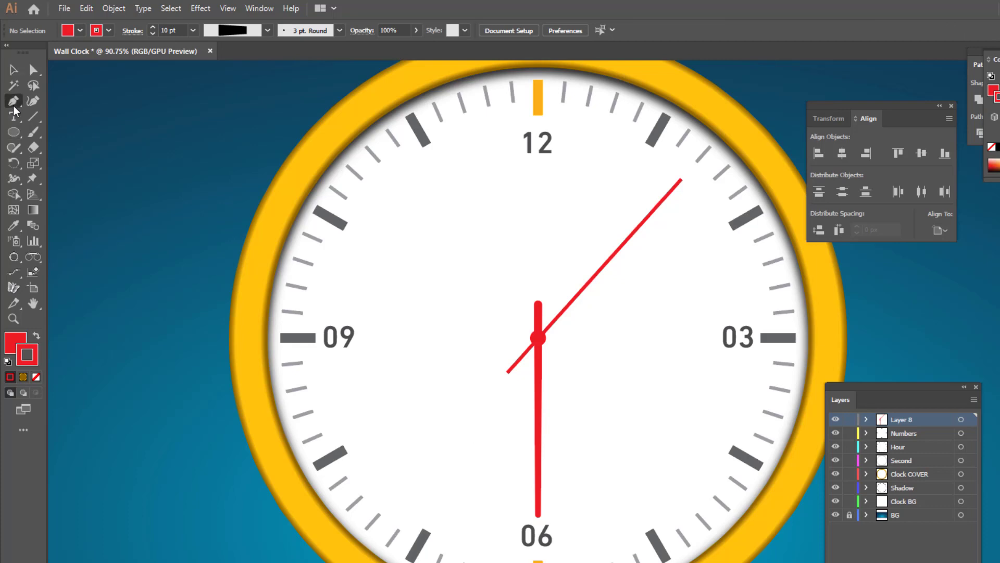
left_click(515, 338)
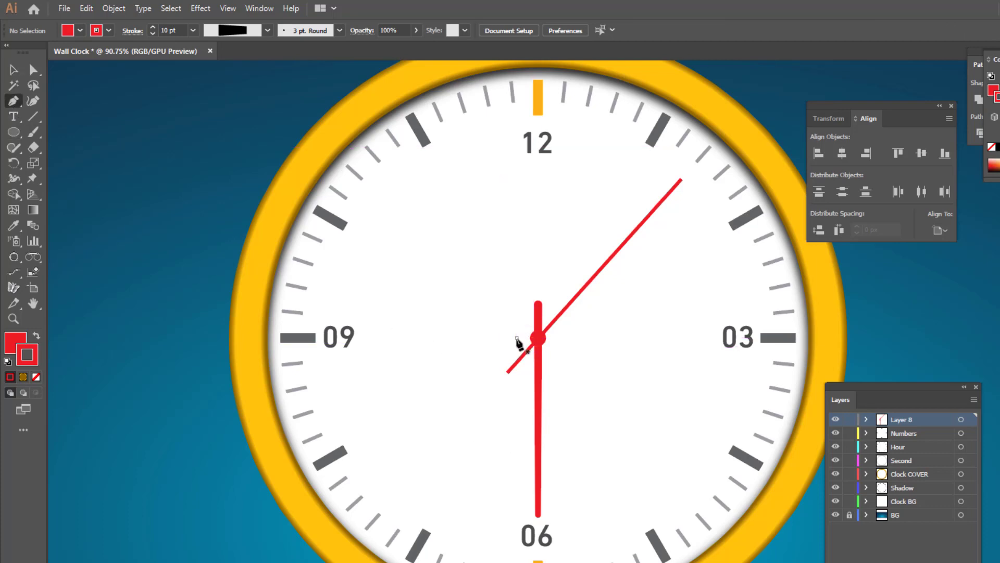
left_click(646, 338)
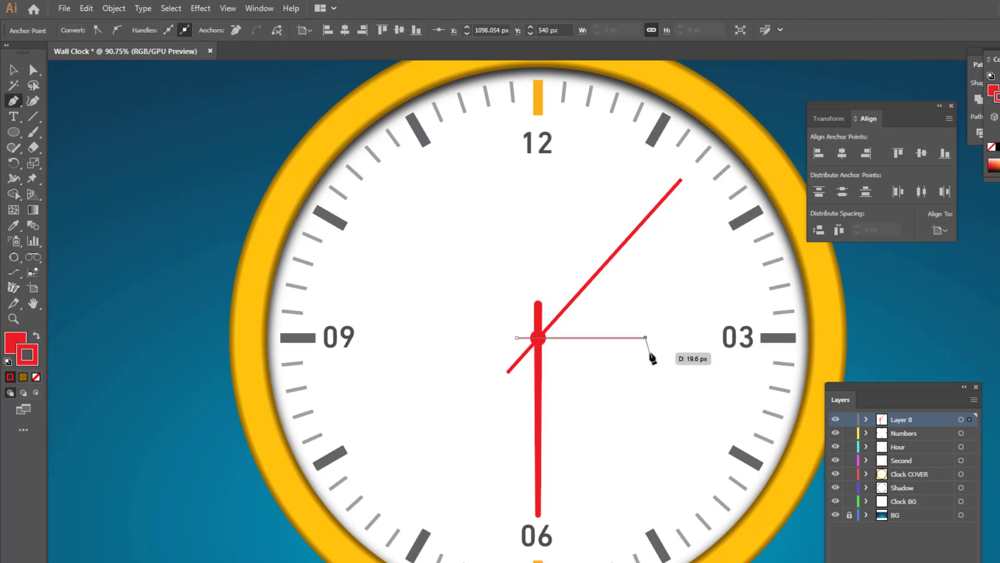
key("v")
left_click_drag(650, 331, 682, 332)
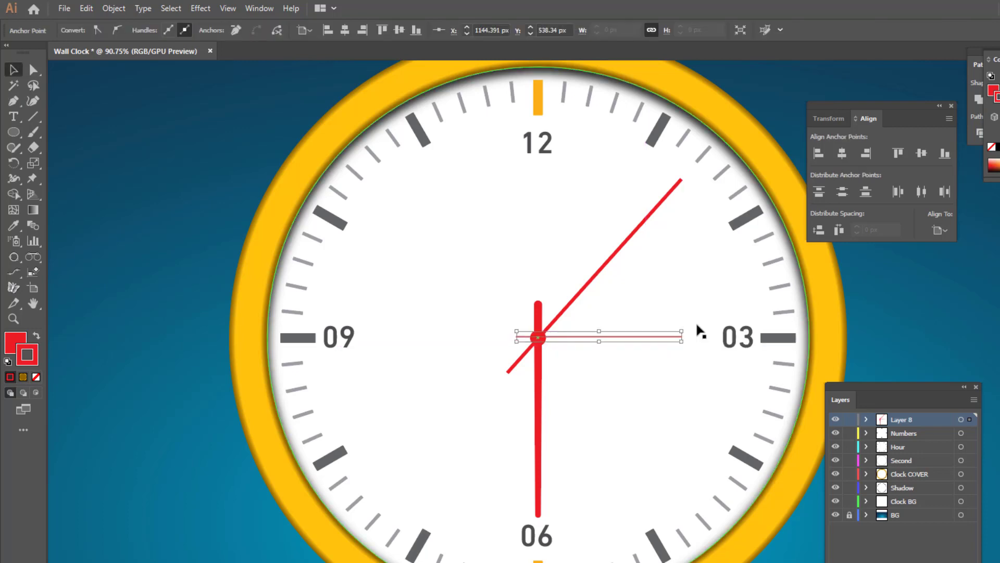
left_click(922, 153)
left_click(881, 360)
Select the thin horizontal hand and center it vertically on the artboard at Y 540 px
key("z")
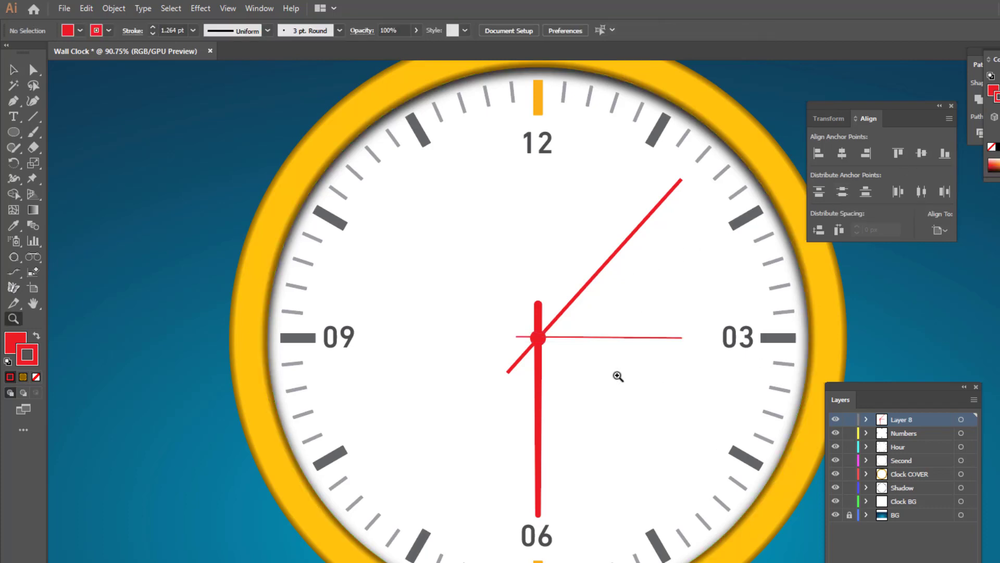
left_click_drag(618, 376, 813, 334)
key("v")
left_click(519, 317)
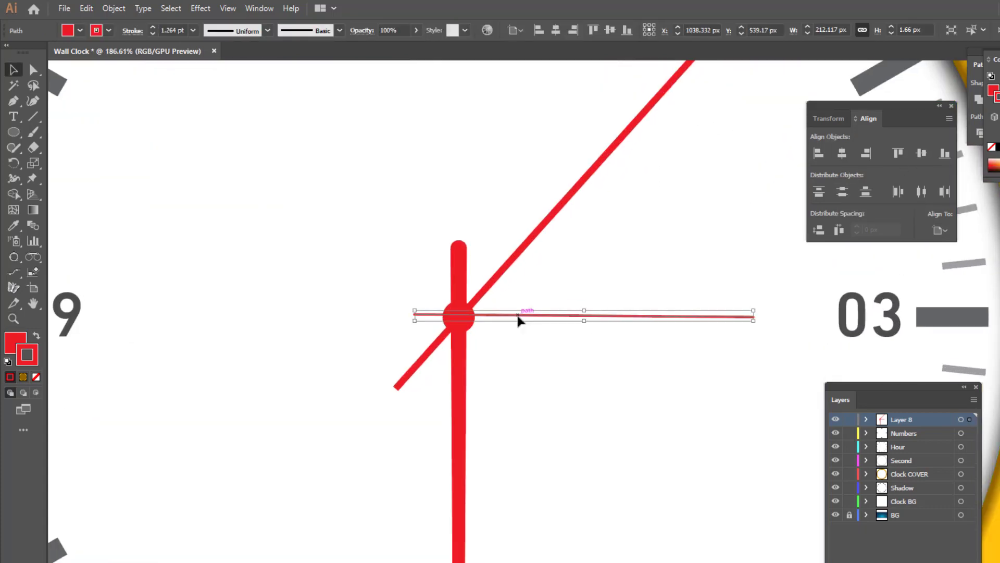
left_click_drag(519, 320, 518, 321)
Increase the horizontal hand's stroke weight to 9 pt
left_click(154, 27)
left_click(155, 26)
left_click(154, 27)
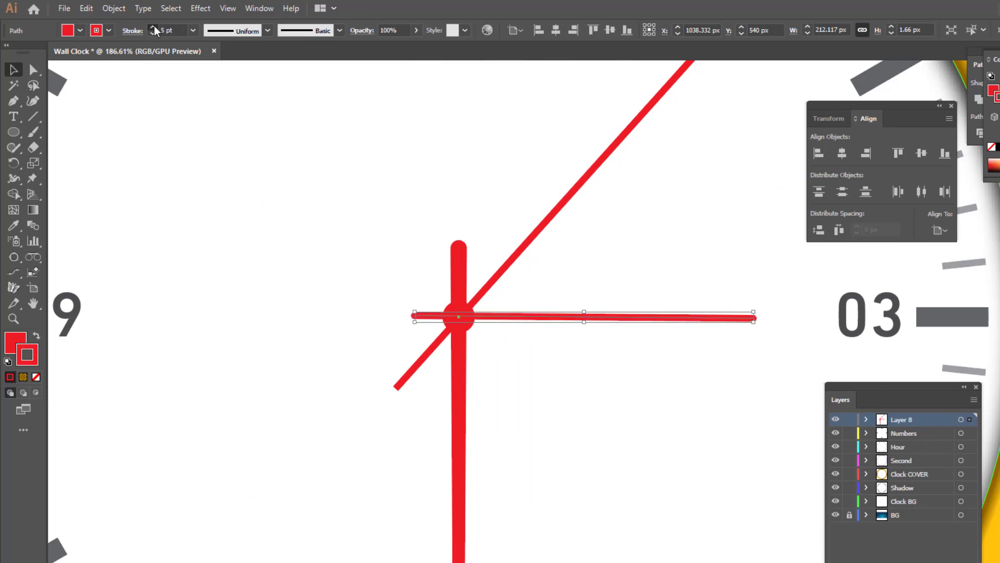
left_click(154, 27)
left_click(154, 26)
left_click(154, 26)
left_click(154, 27)
left_click(154, 27)
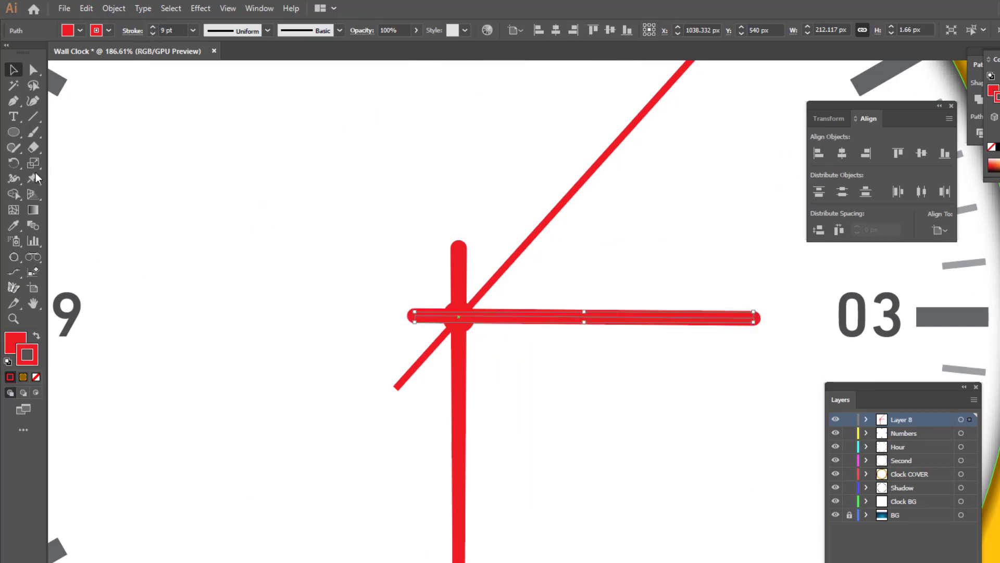
Widen the horizontal hand's end opposite the 03 to about 16 pt with the Width tool
left_click(14, 179)
left_click_drag(410, 317, 413, 329)
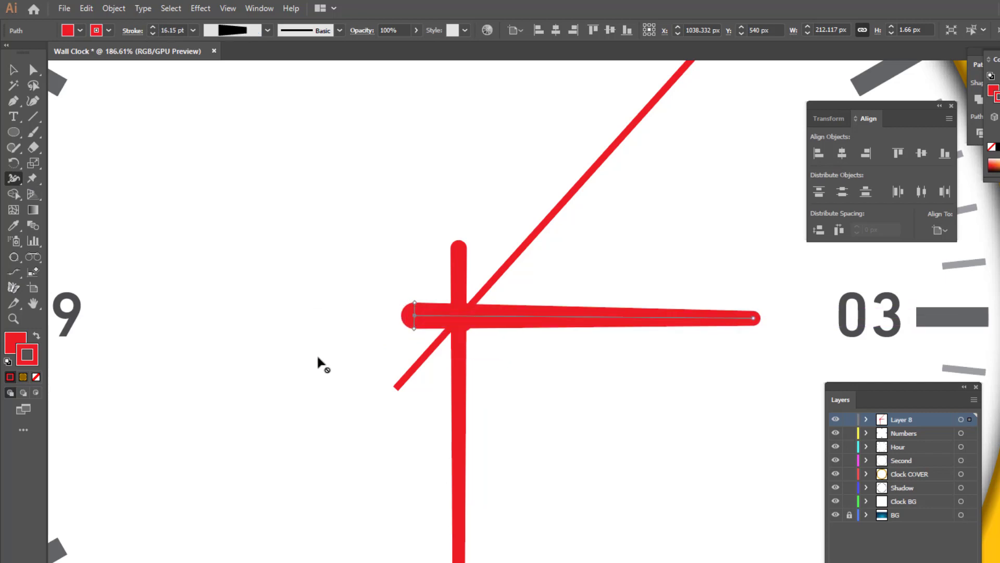
left_click(14, 69)
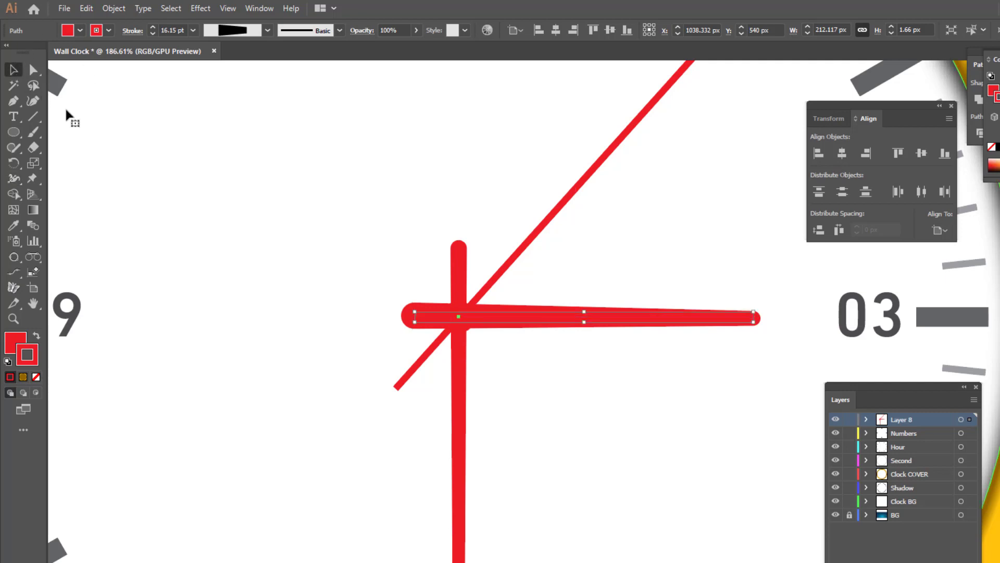
Select the 20 px red circle at the clock's center and bring it to the front
left_click(468, 331)
left_click_drag(464, 330, 476, 335)
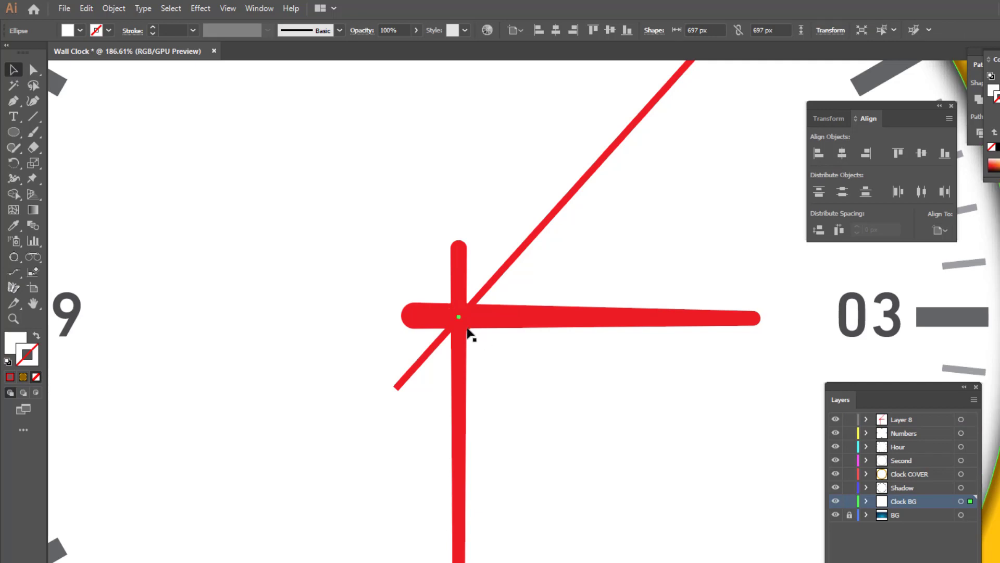
left_click(467, 329)
right_click(465, 321)
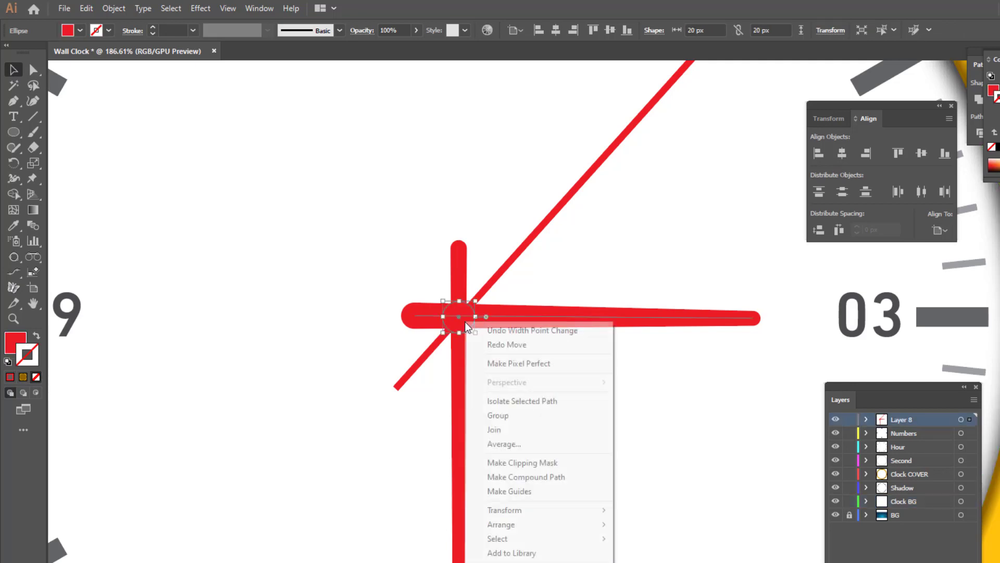
mouse_move(534, 524)
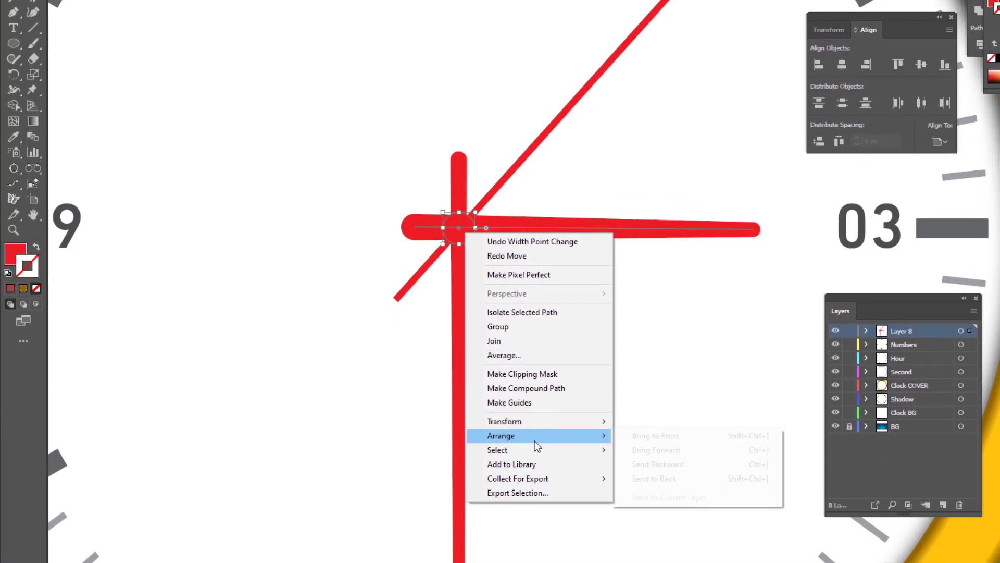
left_click(696, 438)
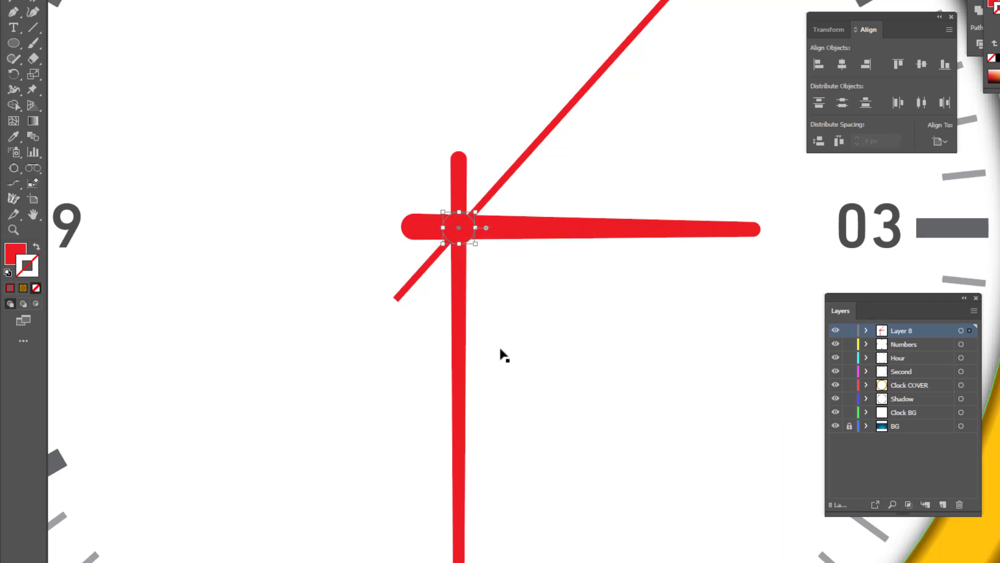
Select the thin diagonal hand and bring it to the front
left_click(490, 196)
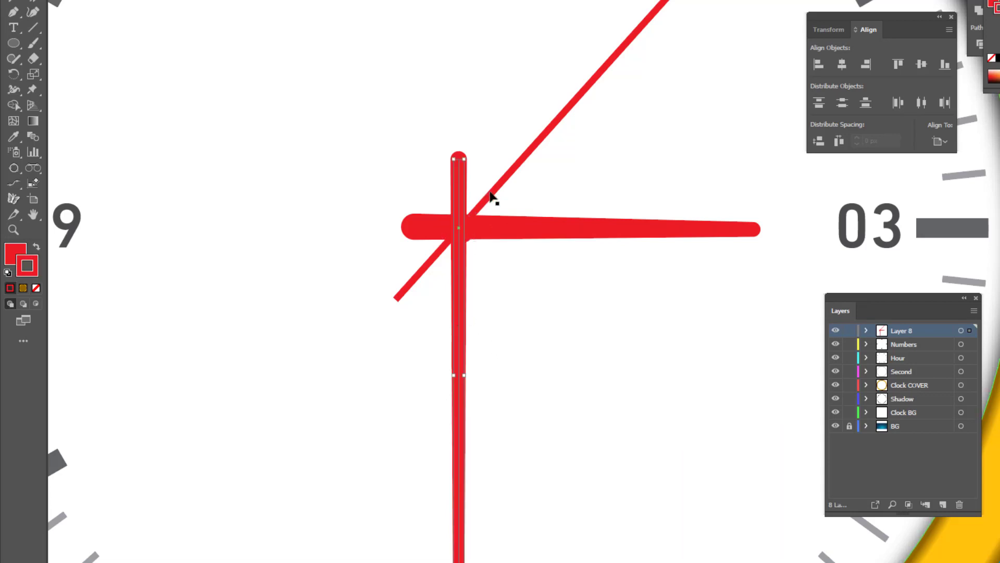
right_click(490, 192)
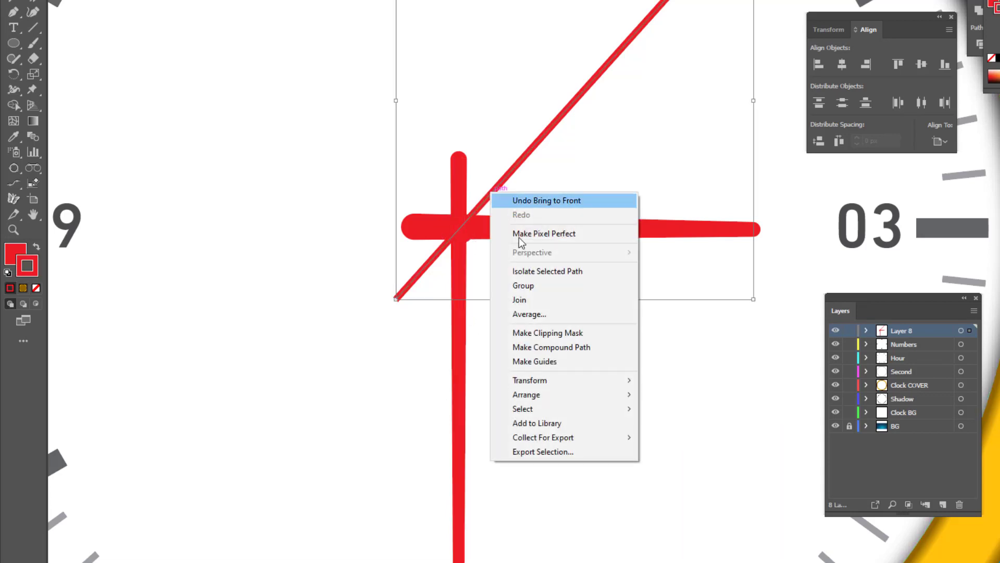
mouse_move(558, 396)
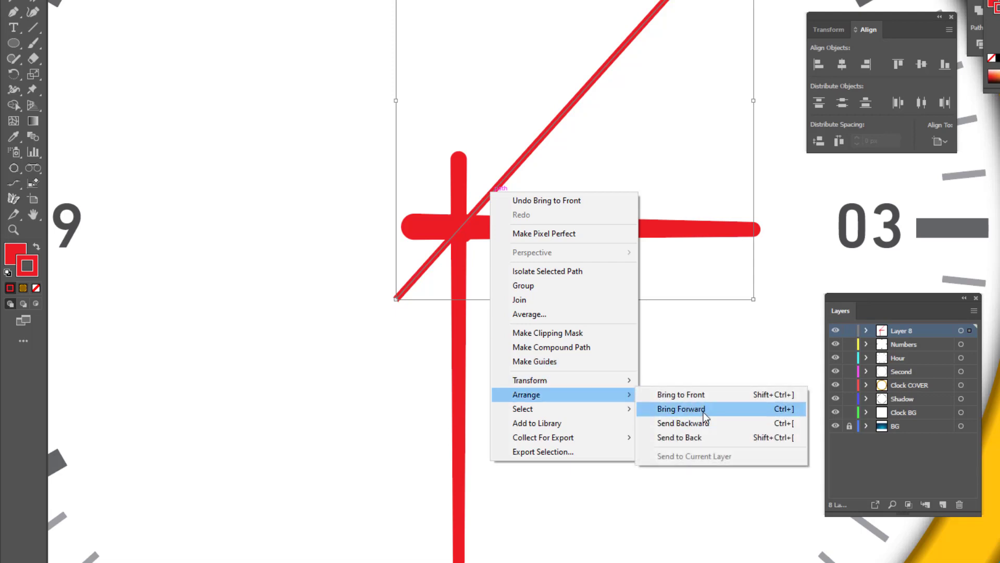
left_click(707, 398)
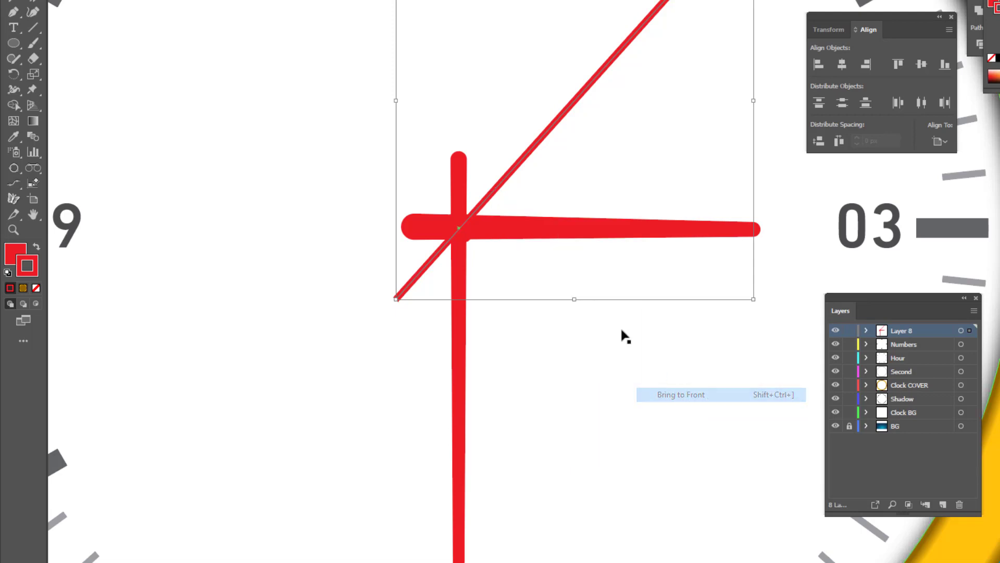
Remove the fill of the vertical and horizontal hands and recolor their strokes dark gray, with C, M and Y at 0%
left_click(458, 285)
left_click(589, 229, "shift")
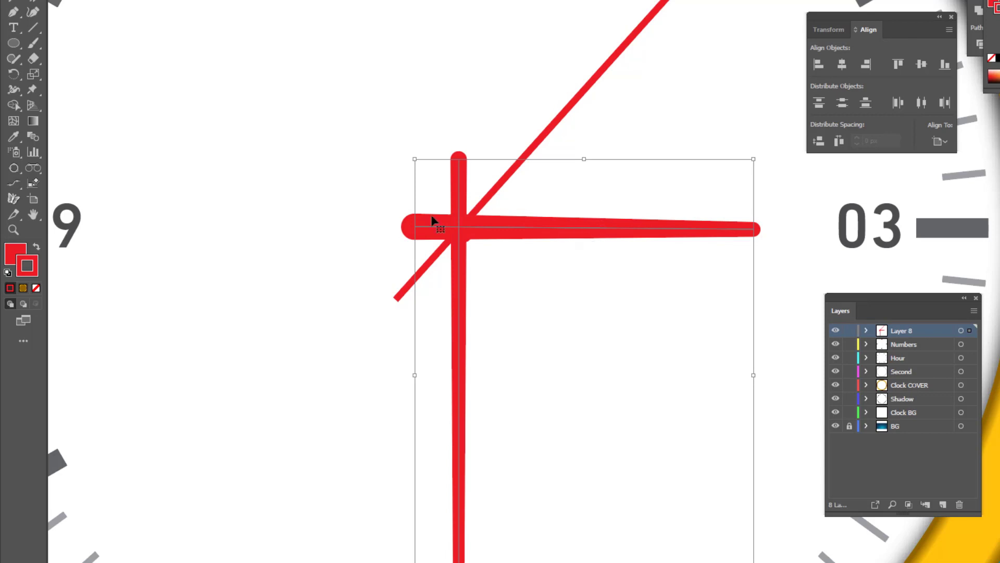
left_click(36, 288)
double_click(31, 272)
key("Tab")
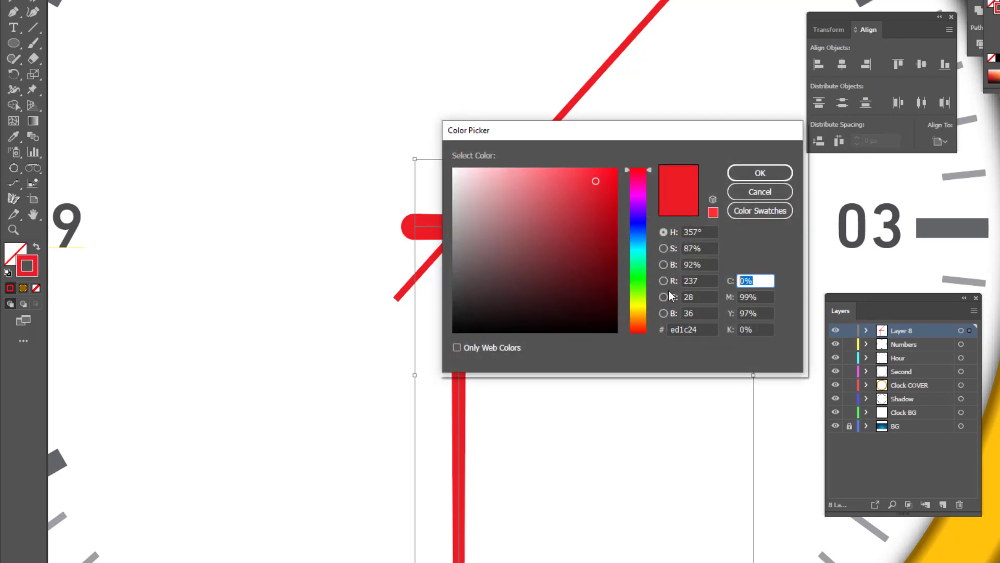
key("Tab")
type("0")
key("Tab")
type("0")
key("Tab")
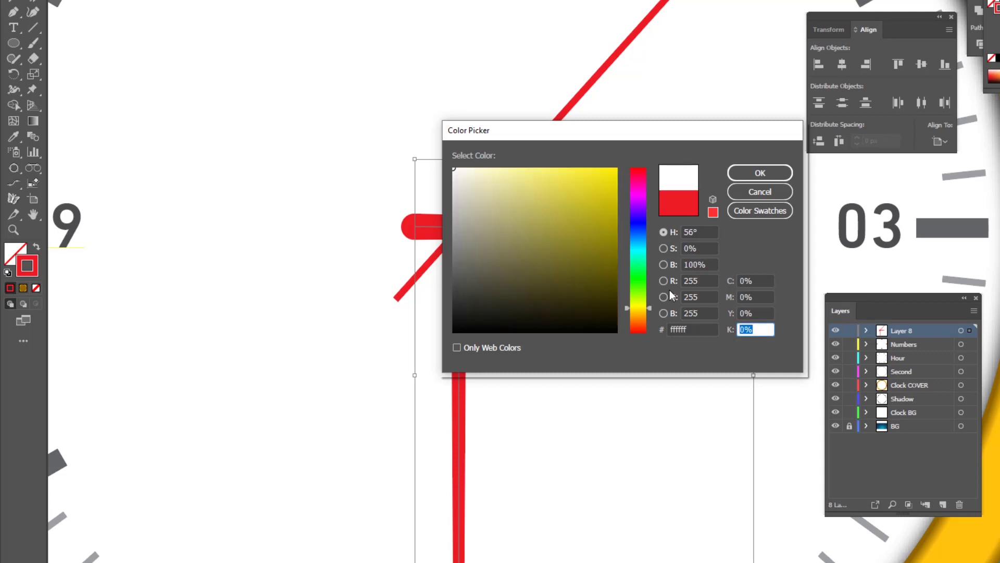
type("0")
key("Return")
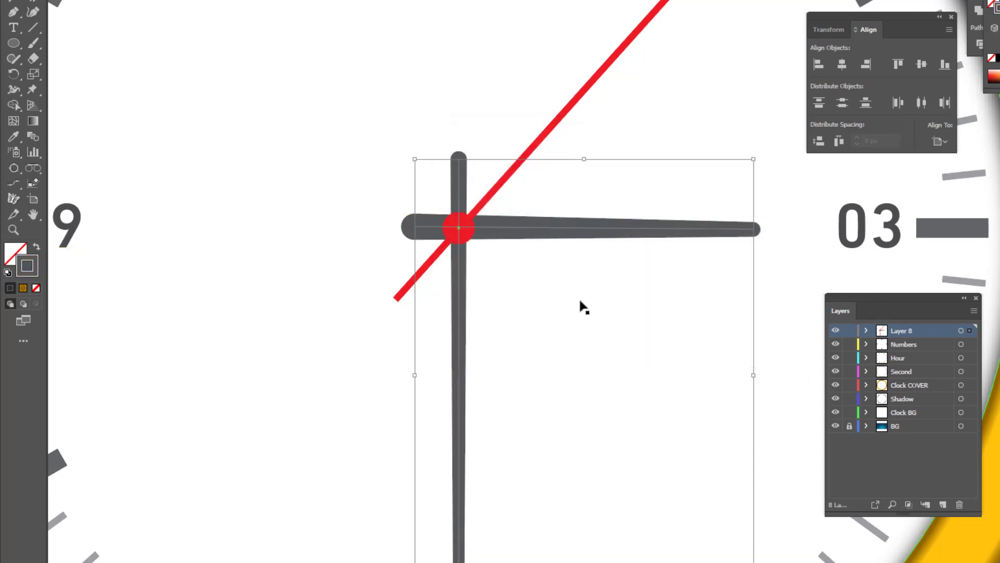
left_click(509, 263)
Copy the 20 px red circle at the clock's center and paste the copy in place behind it
key("z")
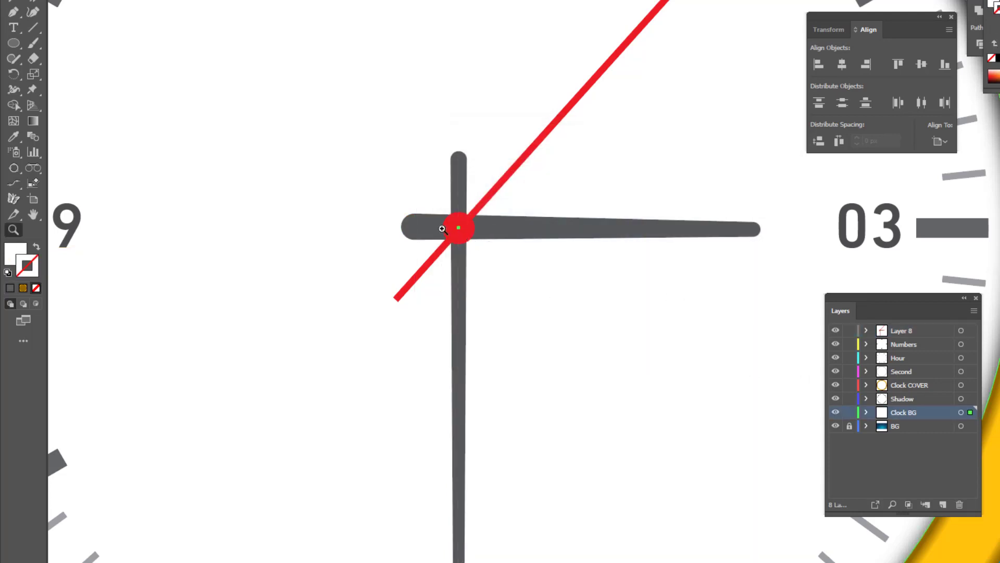
left_click_drag(442, 228, 547, 233)
key("v")
left_click(501, 246)
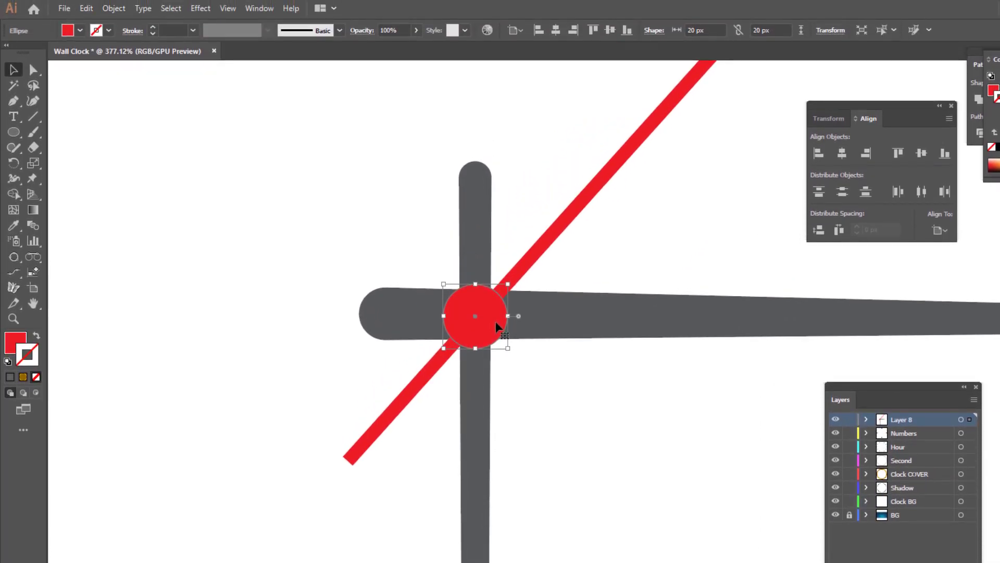
left_click(86, 9)
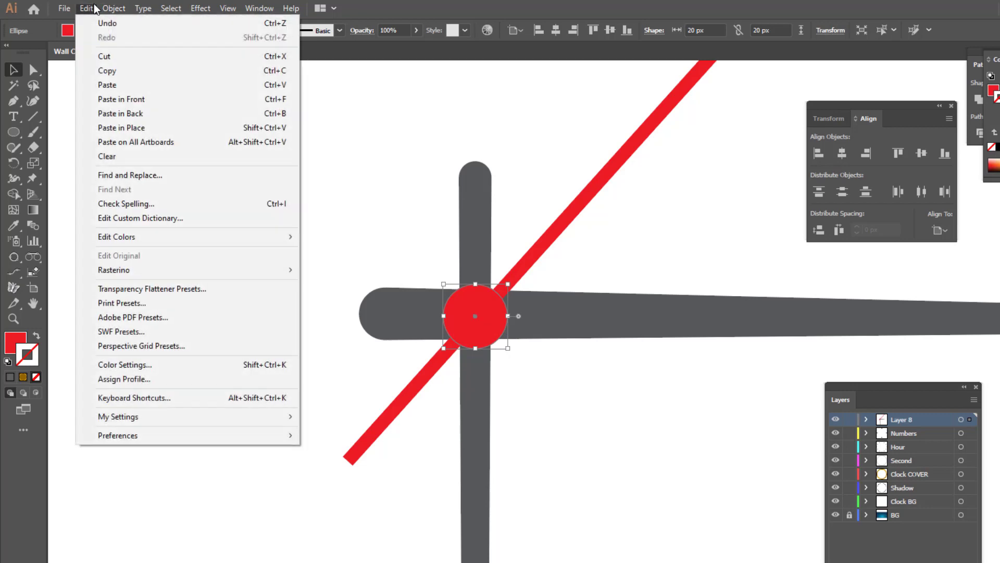
left_click(111, 69)
left_click(86, 8)
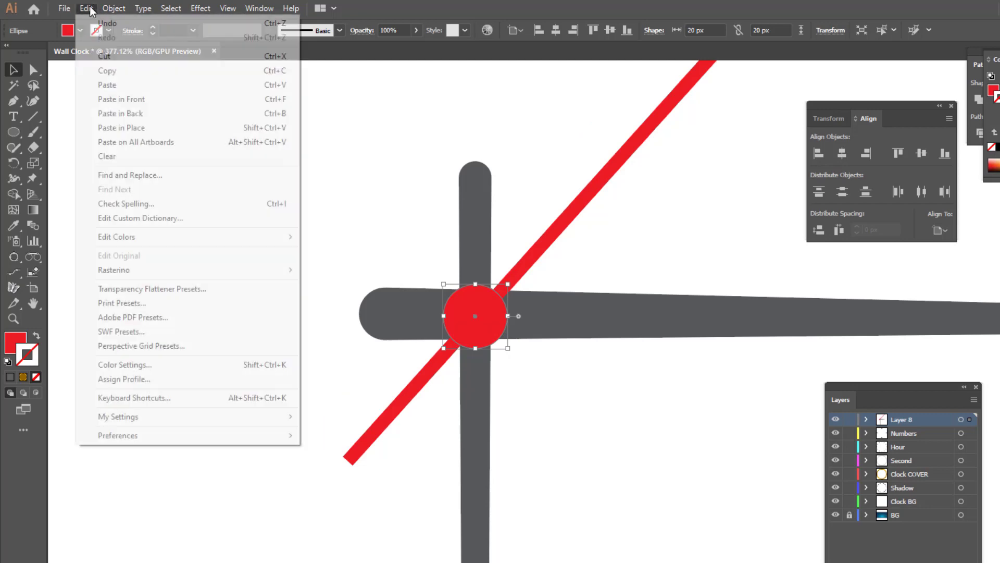
left_click(141, 113)
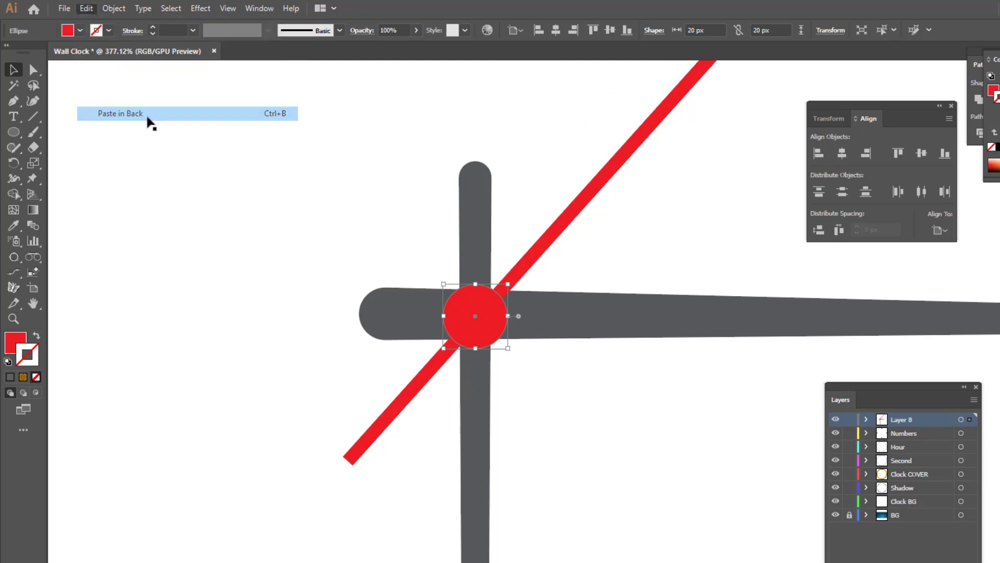
Turn the copied circle into a white dot about 8 px wide, centered on the red circle
left_click_drag(509, 317, 499, 317)
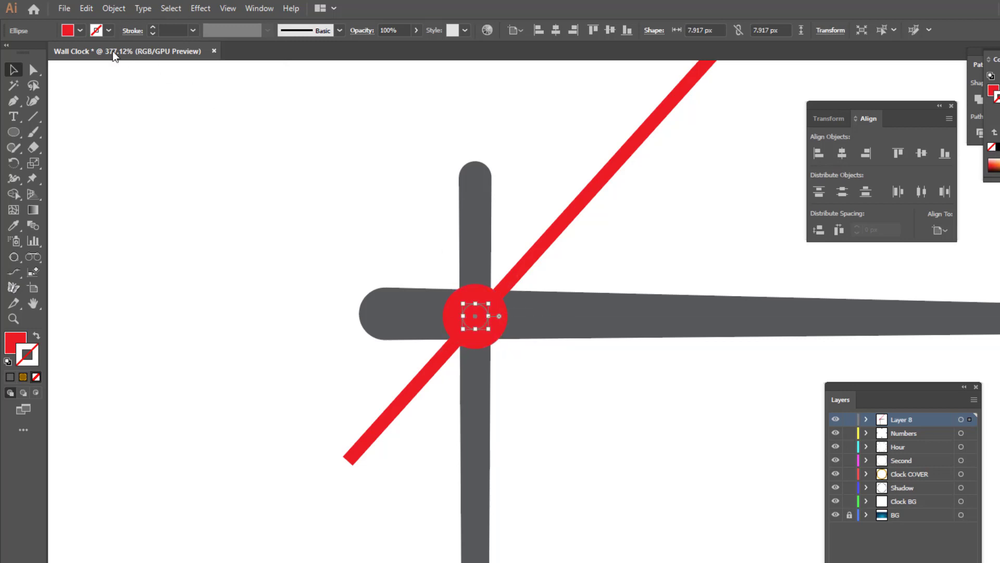
left_click(80, 30)
left_click(29, 52)
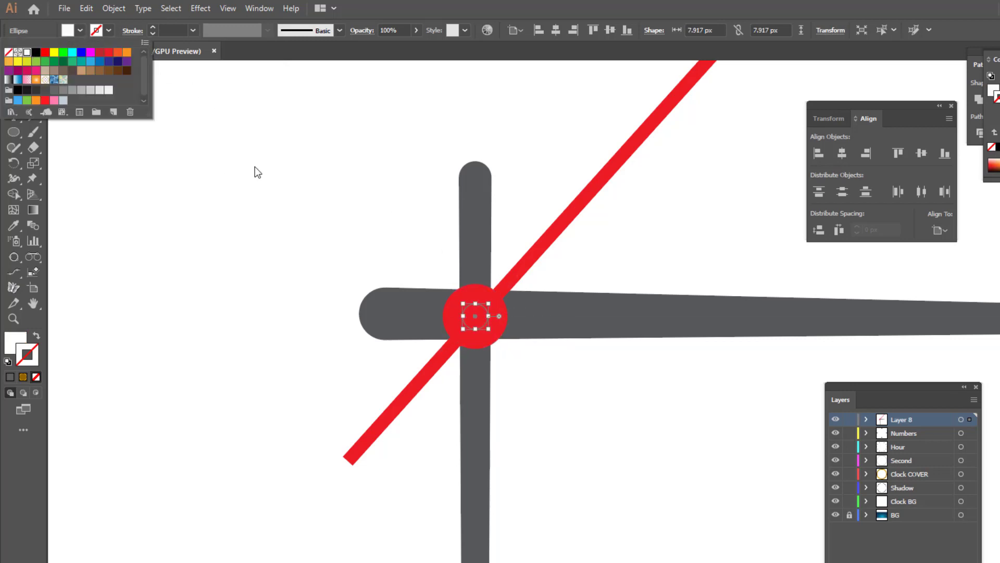
left_click(473, 317)
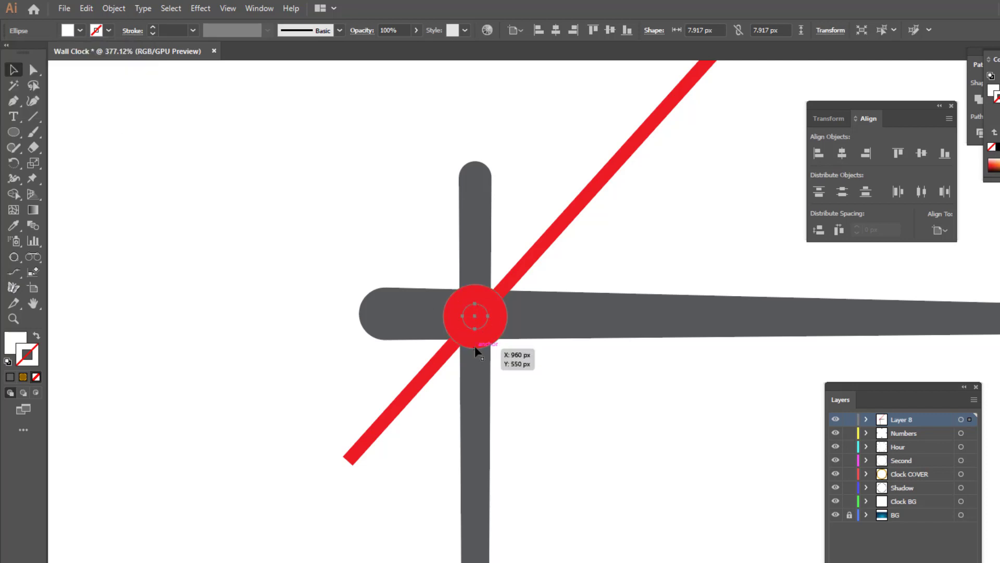
Close the floating Layers and Align panels to clear the view of the whole clock
key("z")
left_click_drag(476, 313, 304, 289)
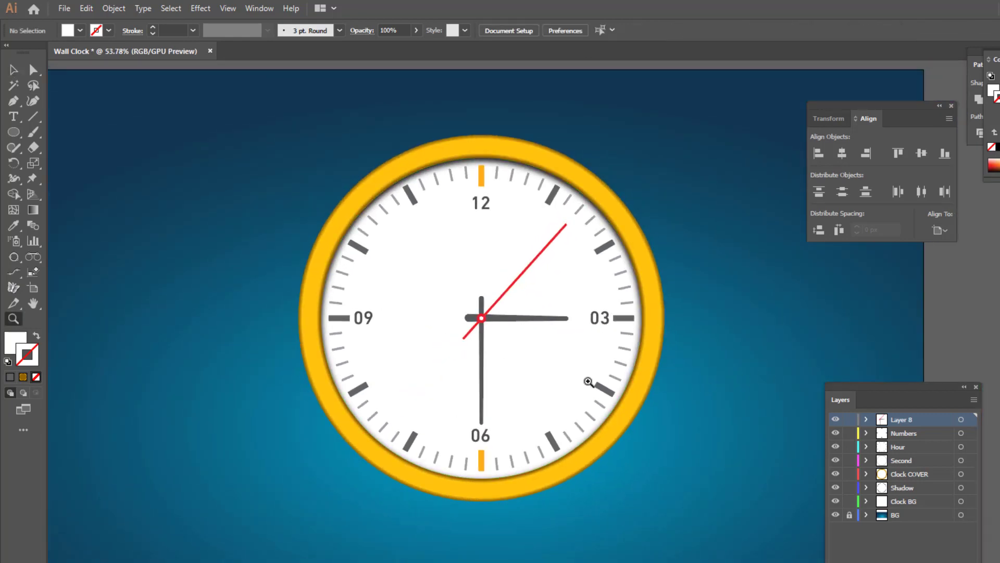
left_click_drag(589, 382, 495, 367)
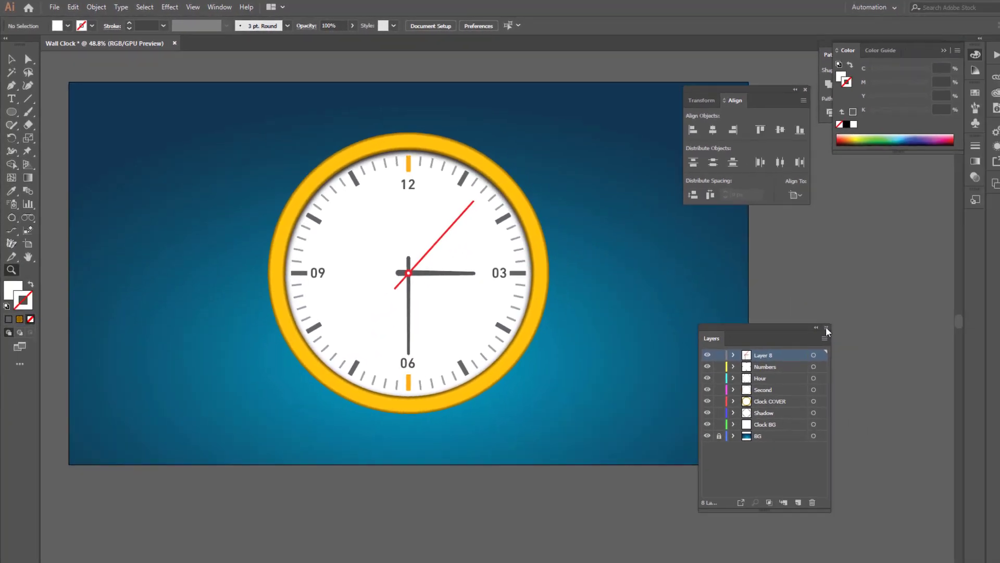
left_click(965, 383)
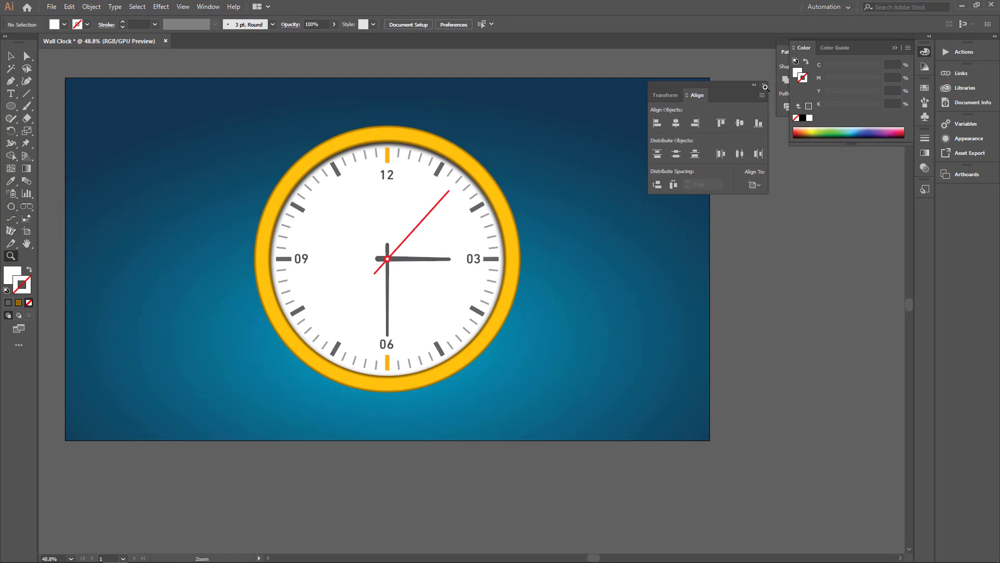
left_click(765, 86)
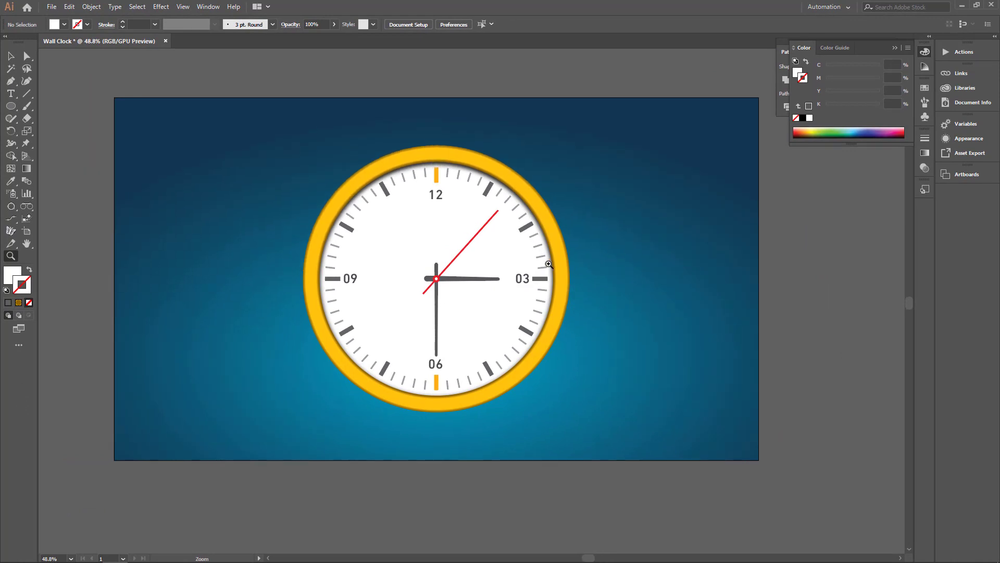
Draw a flat white ellipse about 523 by 62 px and place it just below the clock, under the 06
left_click_drag(548, 264, 596, 257)
scroll(398, 429, "down", 2)
left_click_drag(399, 422, 504, 406)
left_click_drag(10, 105, 51, 133)
left_click_drag(274, 404, 764, 463)
key("v")
left_click_drag(574, 441, 425, 448)
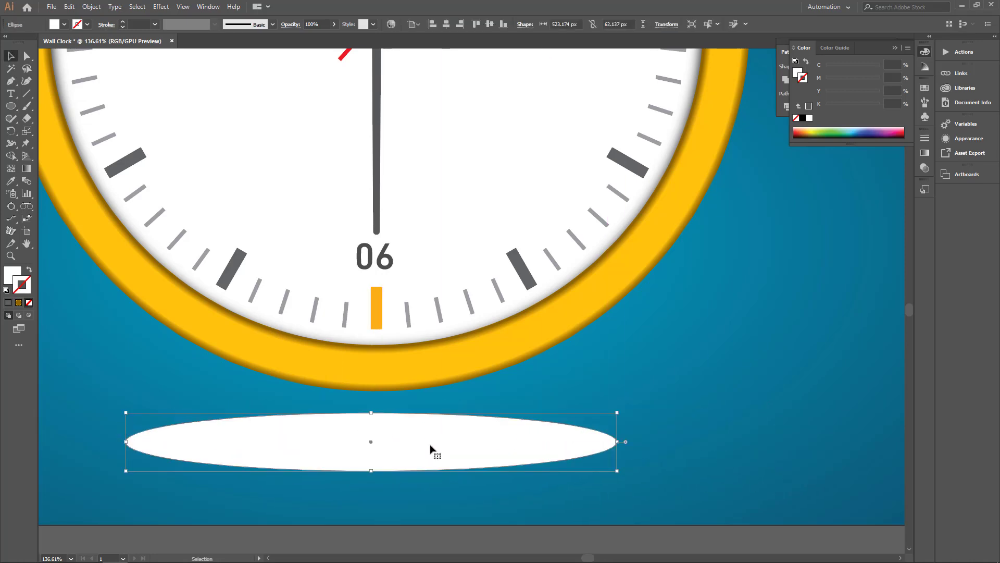
Cut the ellipse and paste it in place twice, scaling the second copy to about 140 by 11 px at the larger ellipse's upper edge
left_click(69, 6)
left_click(94, 56)
left_click(76, 7)
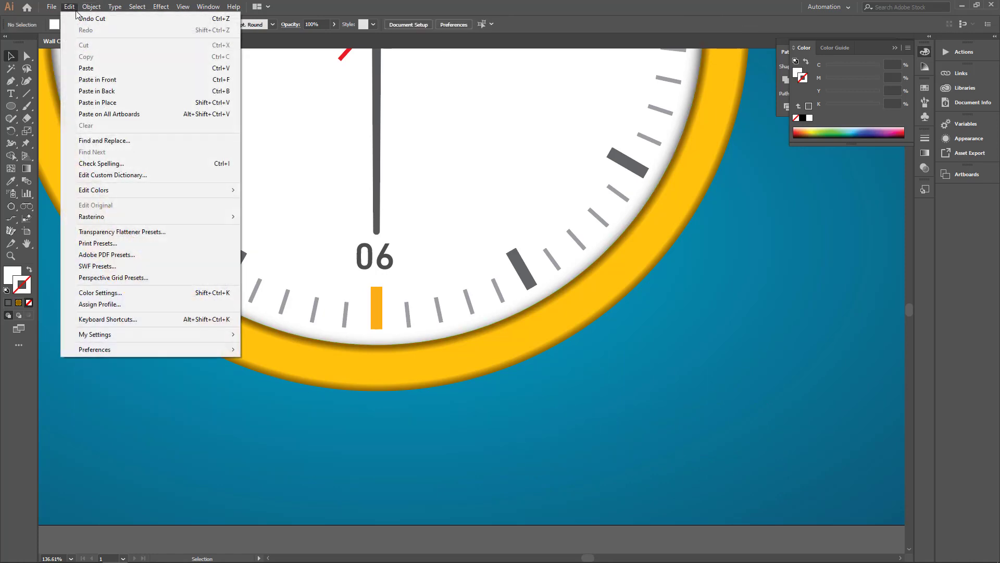
left_click(110, 103)
left_click(71, 7)
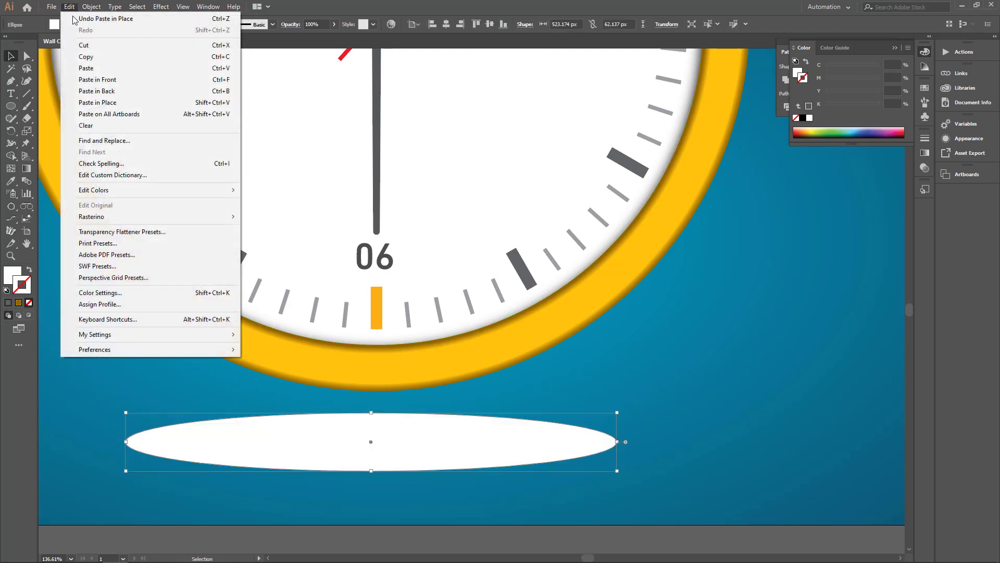
left_click(108, 103)
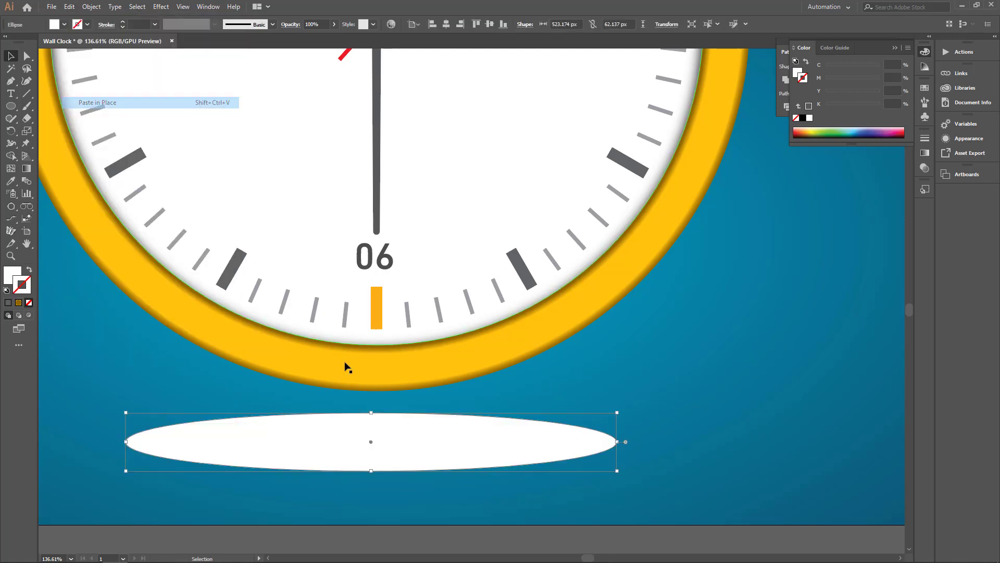
left_click_drag(373, 470, 386, 426)
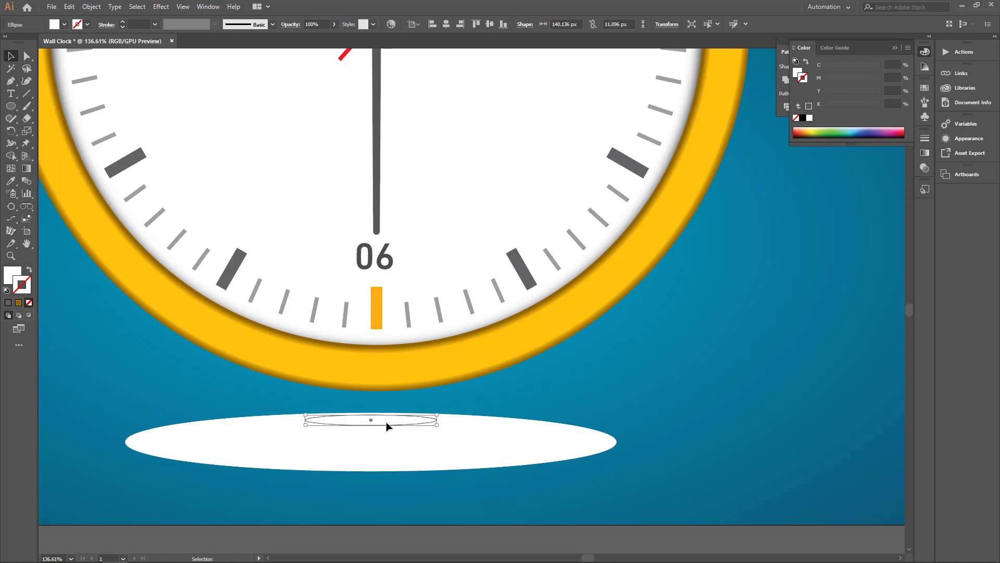
double_click(15, 279)
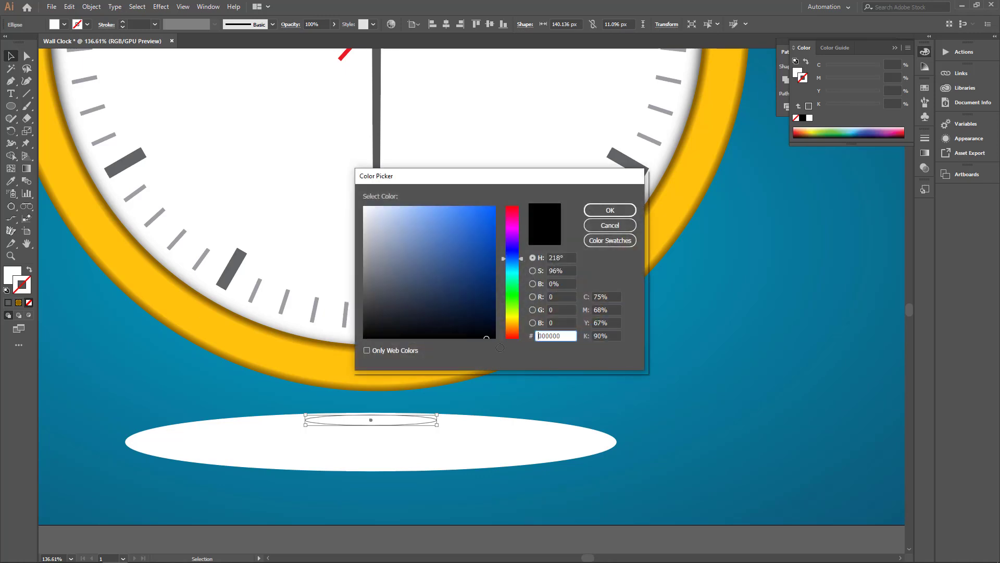
left_click(613, 211)
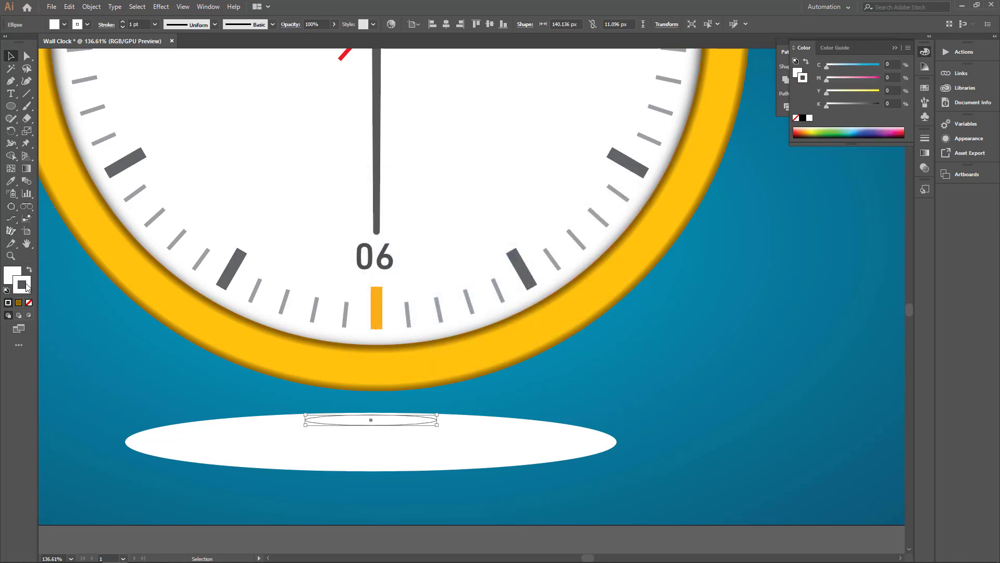
left_click(29, 302)
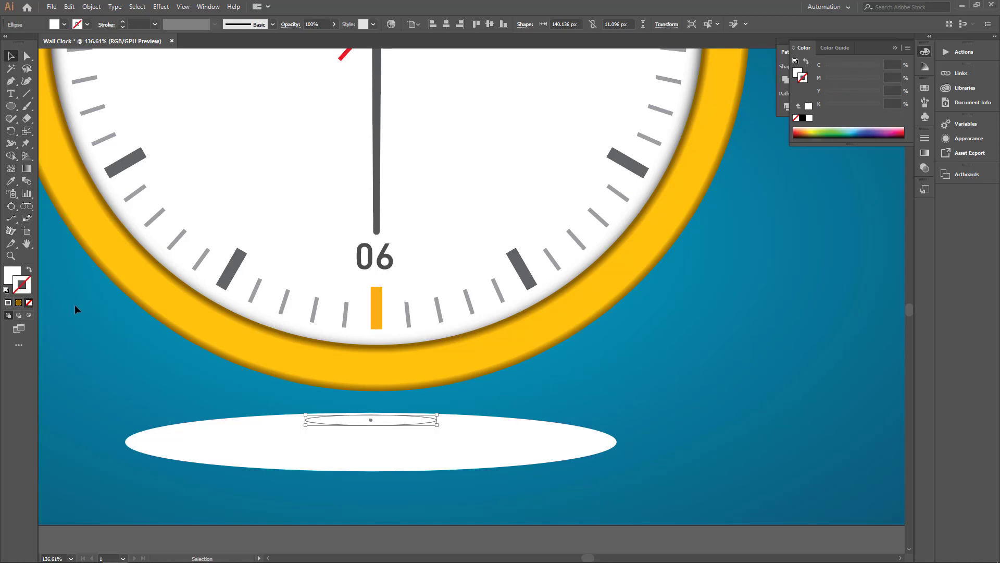
Fill the small ellipse with black (000000)
left_click(20, 277)
double_click(10, 279)
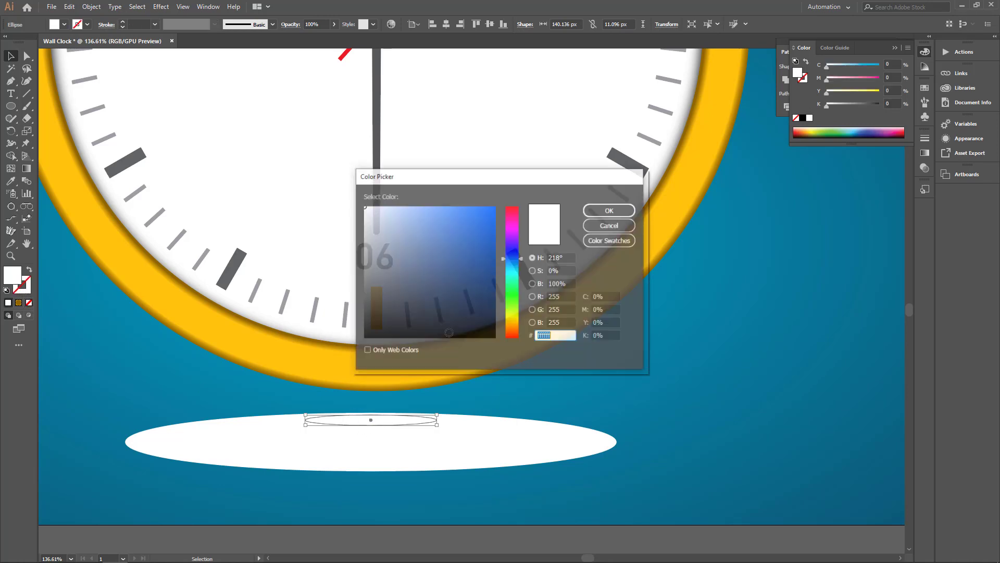
left_click(494, 337)
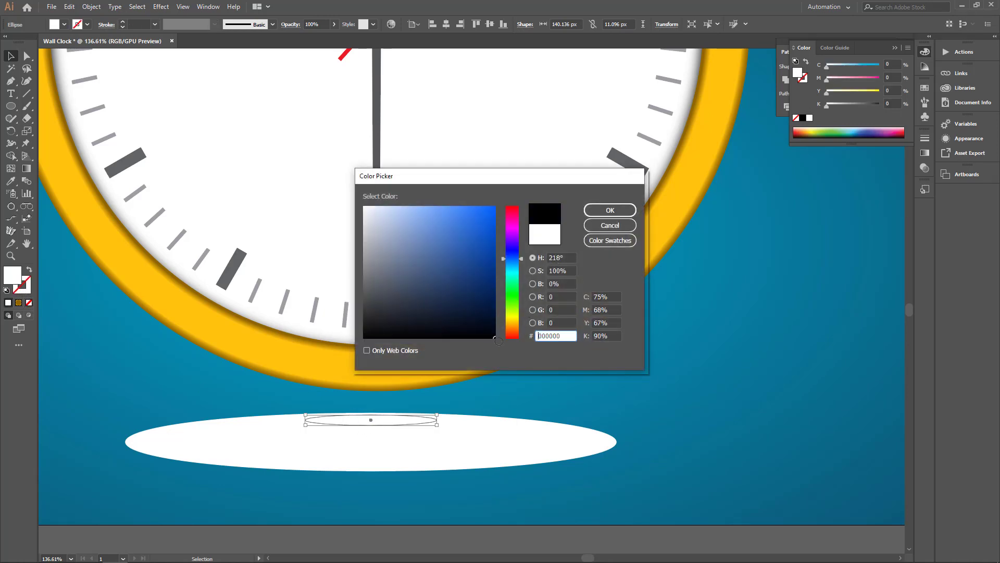
left_click(607, 210)
Select the black and white ellipses and make a blend between them
left_click_drag(471, 487, 273, 414)
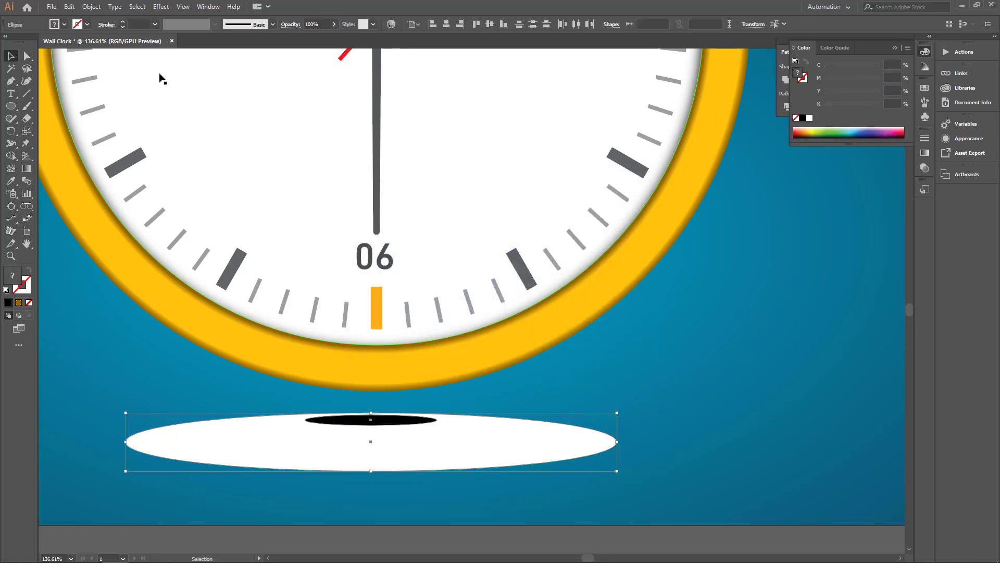
left_click(91, 7)
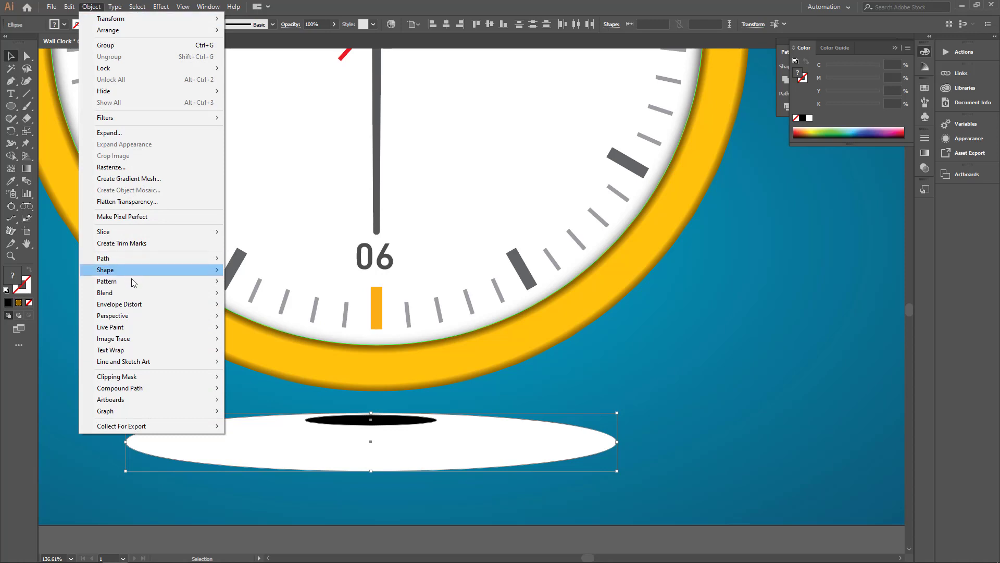
mouse_move(133, 293)
left_click(289, 293)
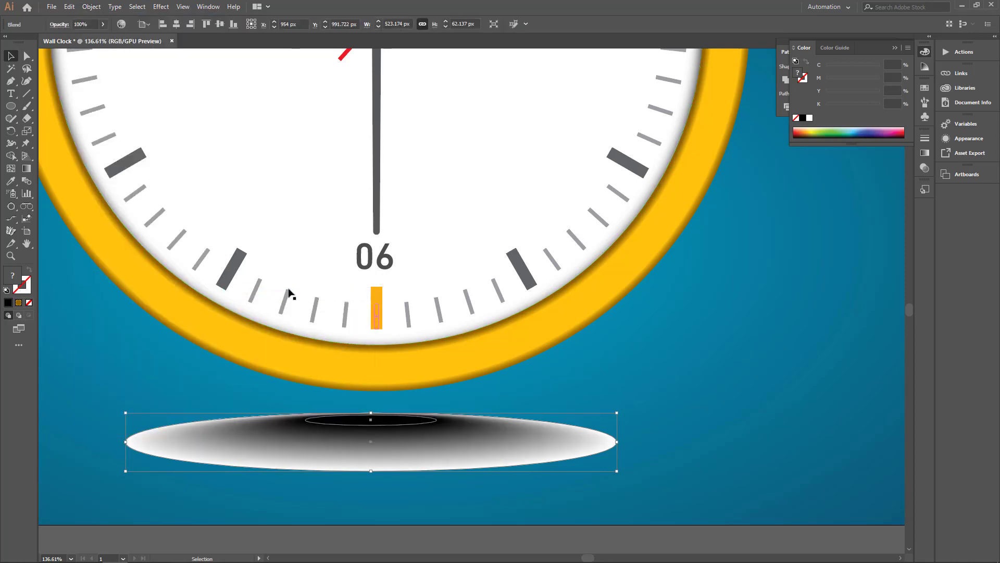
left_click(520, 489)
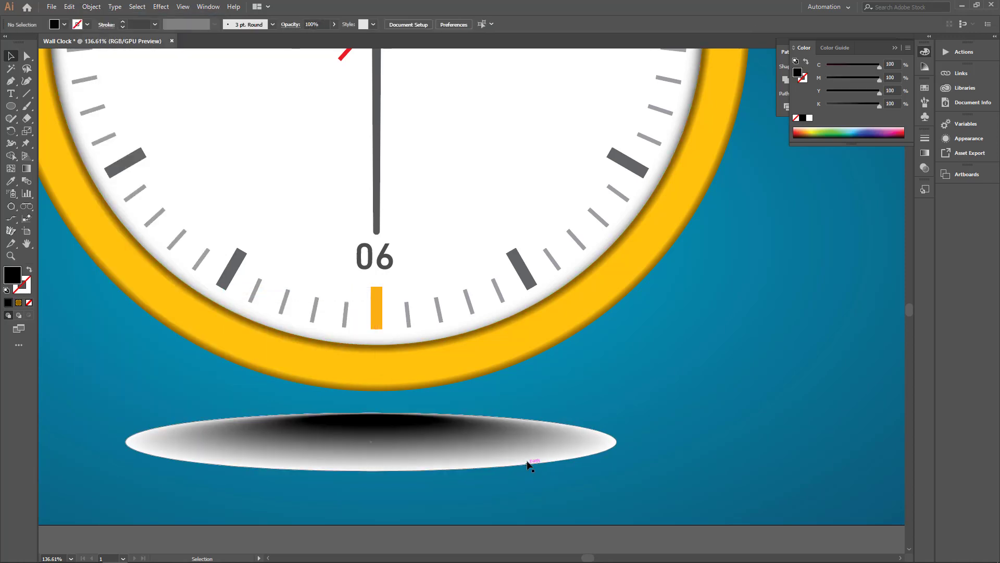
Set the blended ellipses' blending mode to Multiply
scroll(529, 458, "down", 2)
left_click(531, 427)
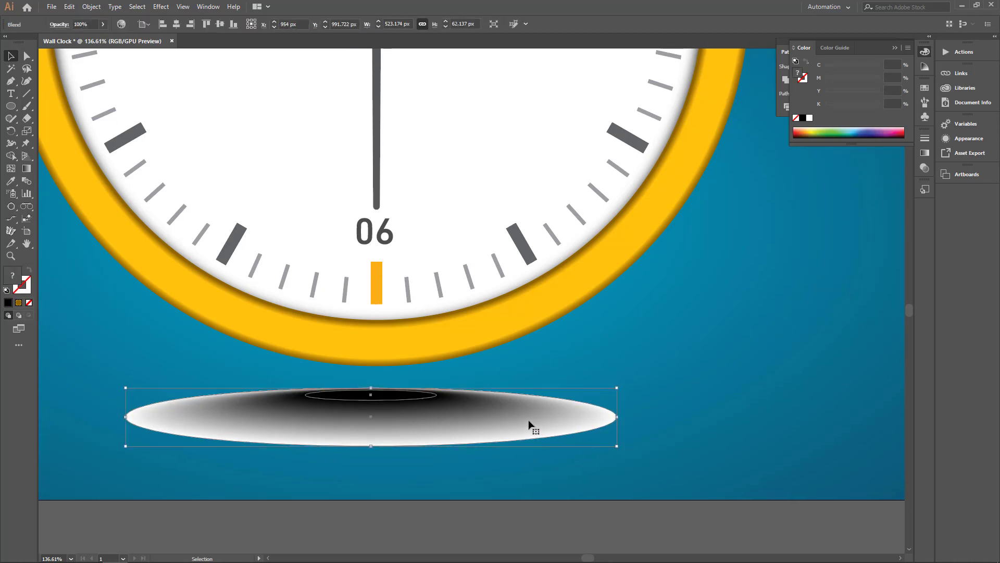
left_click(920, 168)
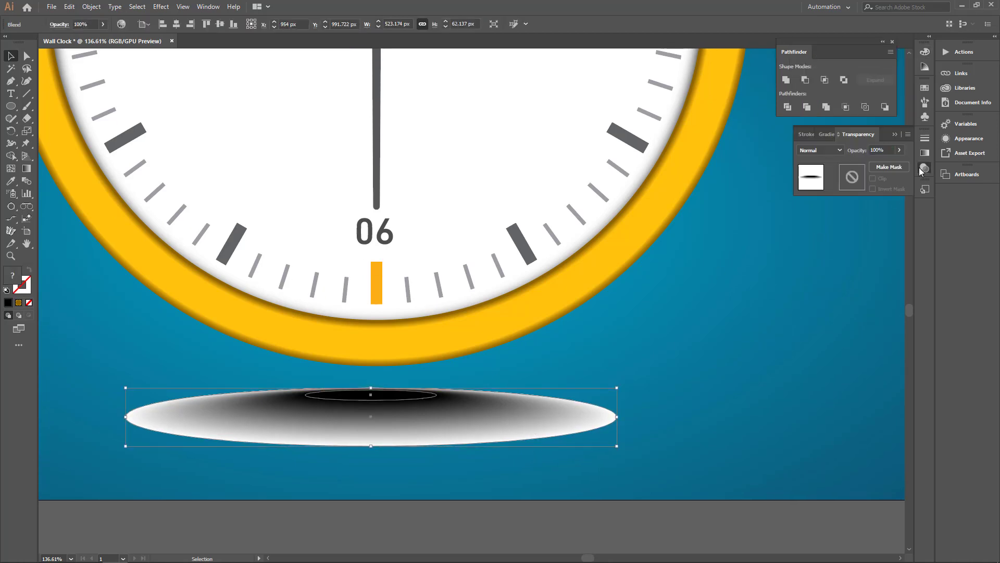
left_click(818, 150)
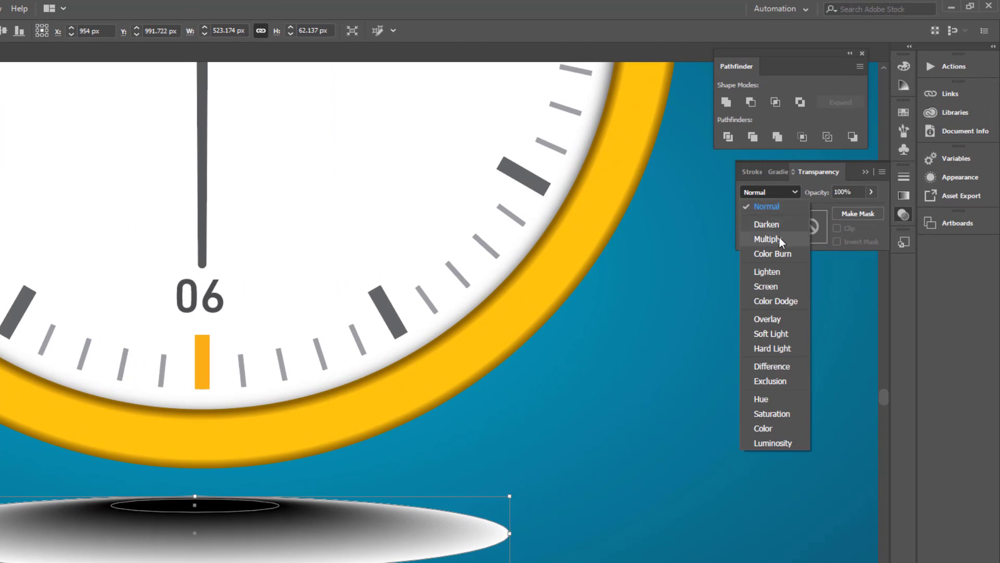
left_click(779, 238)
left_click(711, 384)
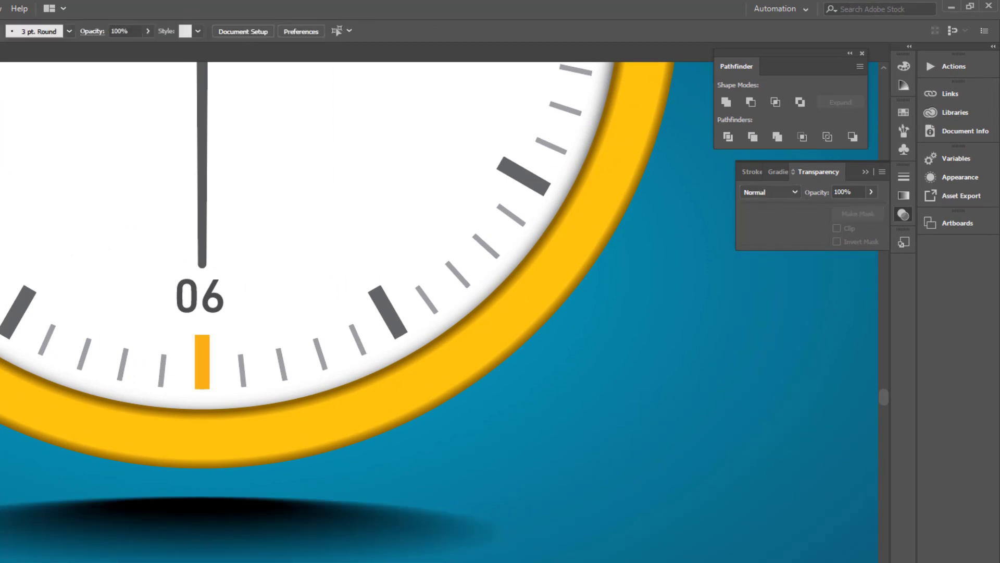
Isolate the shadow blend to lower its outer ellipse's opacity, and move the whole shadow up against the gold ring's bottom edge
left_click(420, 558)
right_click(403, 556)
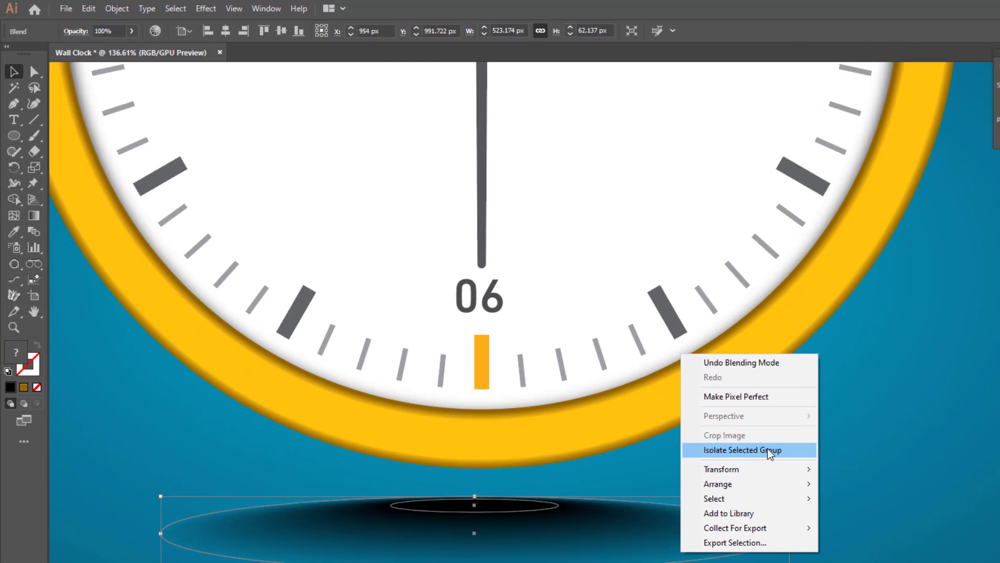
left_click(487, 449)
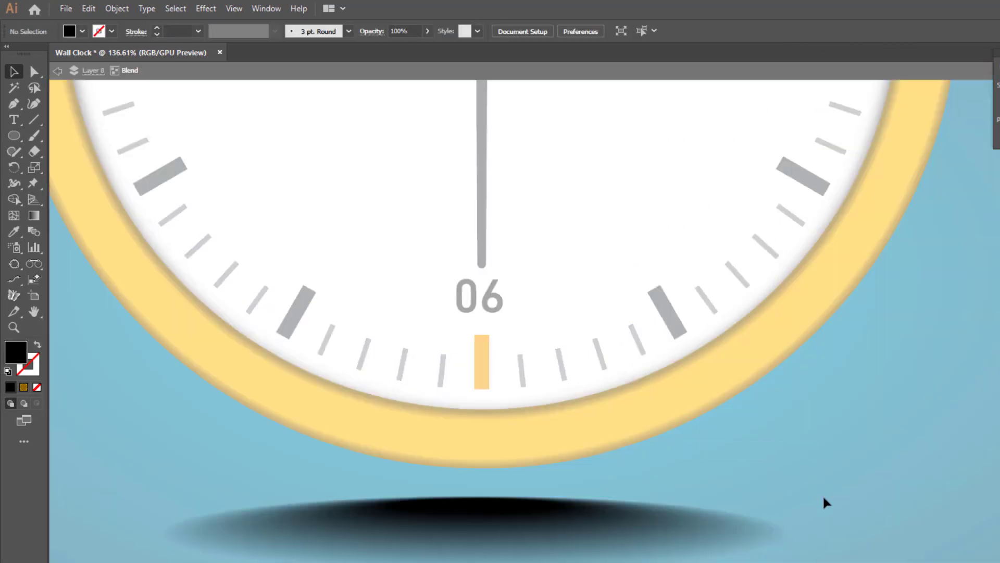
left_click(752, 551)
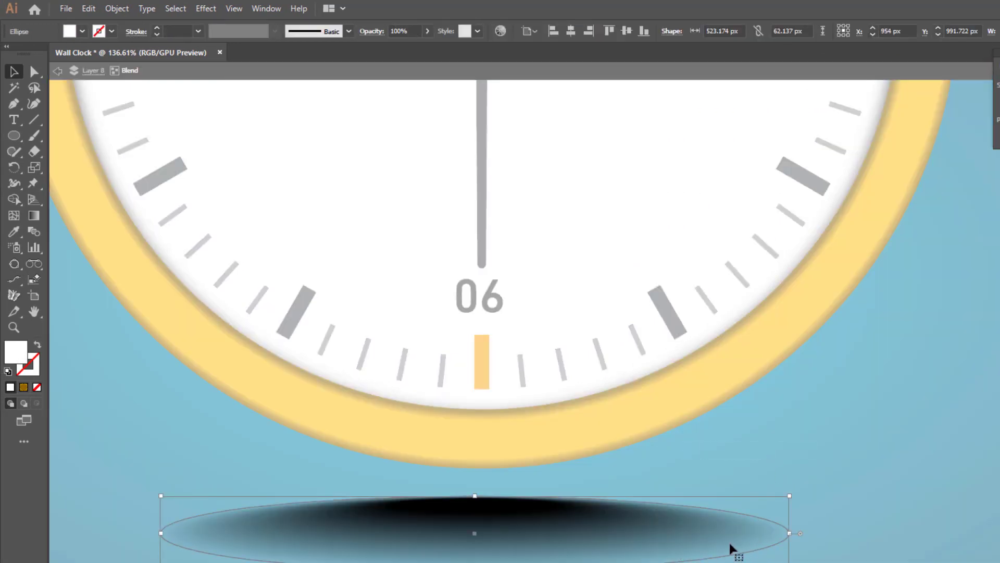
left_click(427, 31)
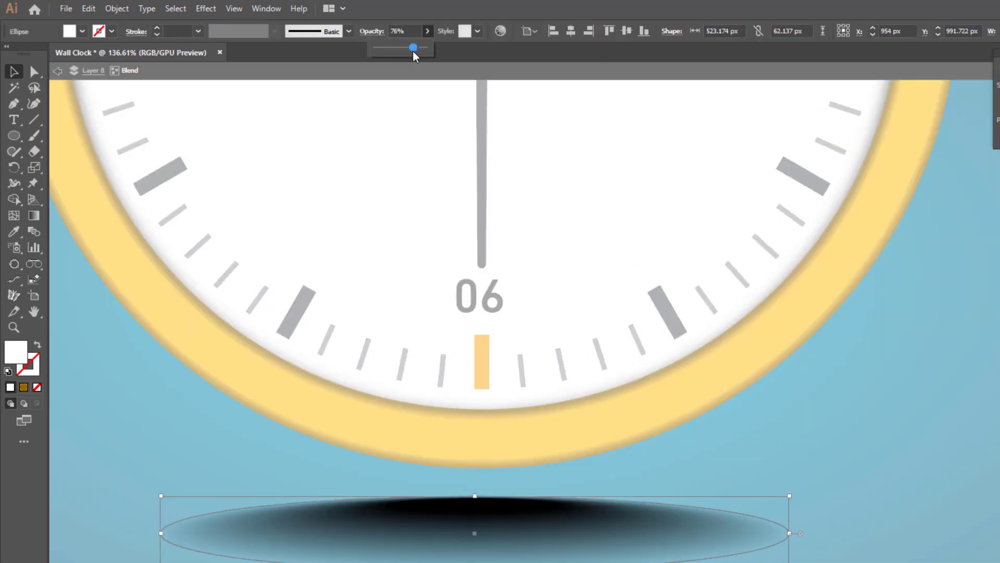
left_click(857, 494)
left_click_drag(529, 540, 518, 501)
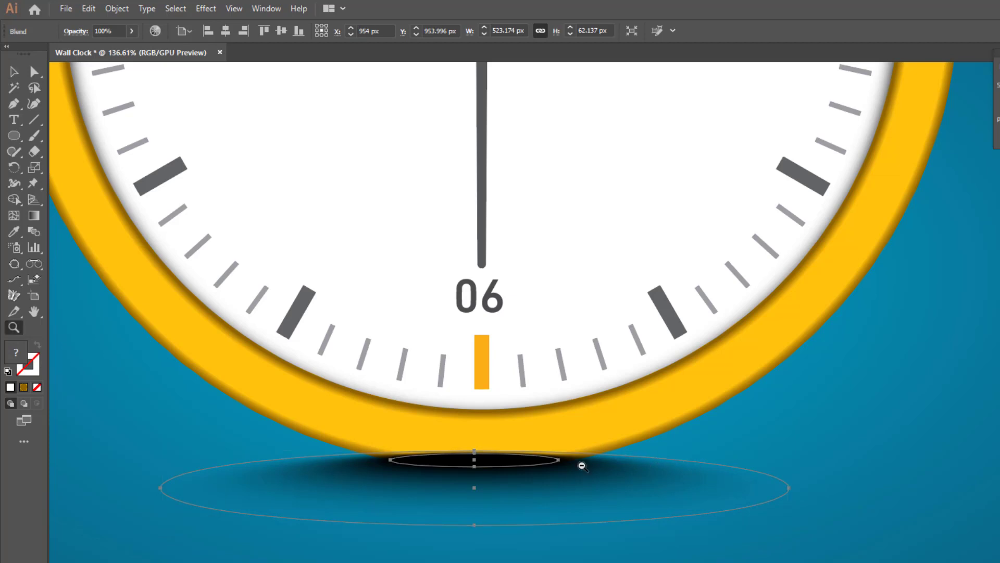
Create a new layer directly above the BG layer and name it "Clcok Shadow"
scroll(635, 461, "down", 3)
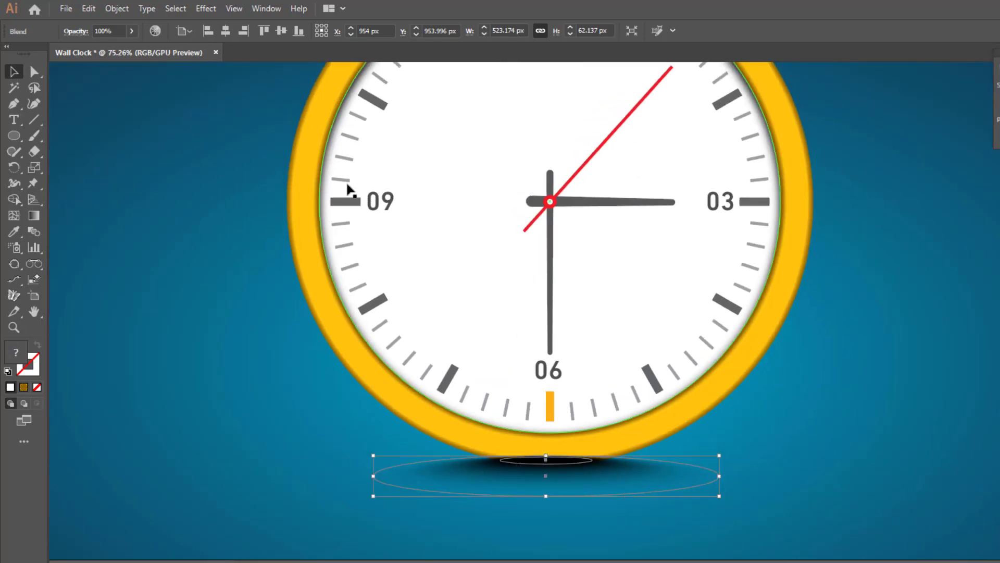
left_click(265, 9)
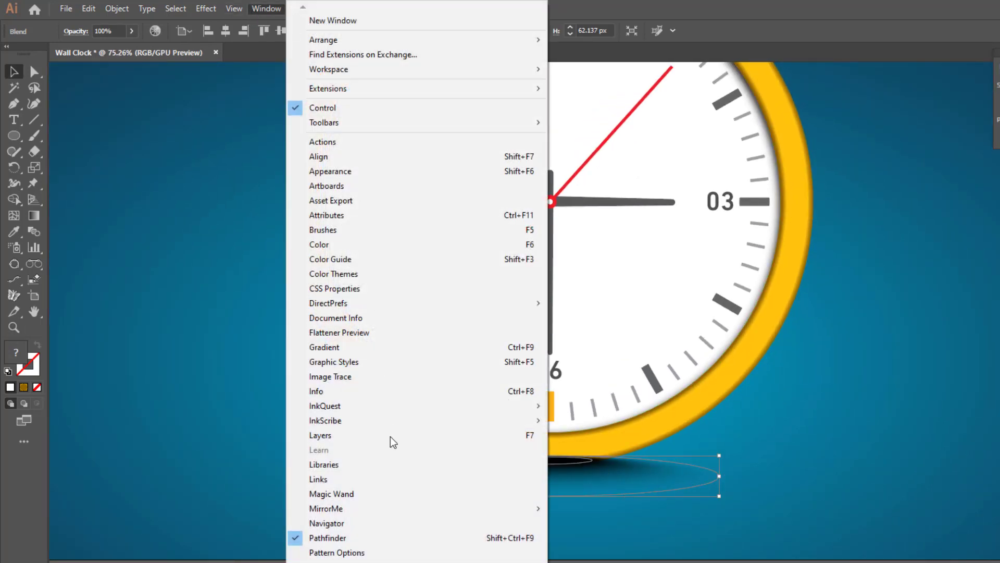
left_click(368, 436)
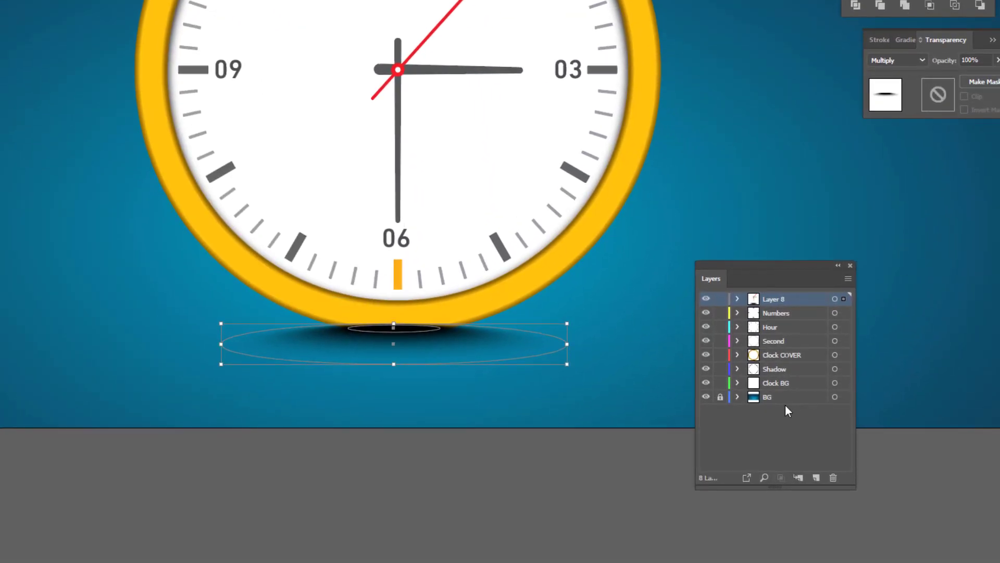
left_click(815, 477)
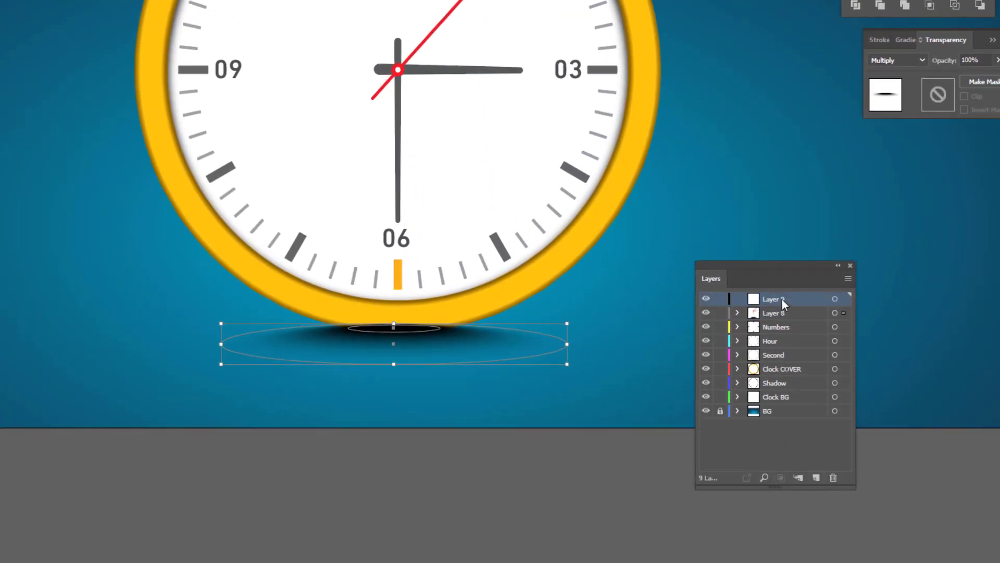
left_click_drag(775, 312, 780, 411)
double_click(776, 398)
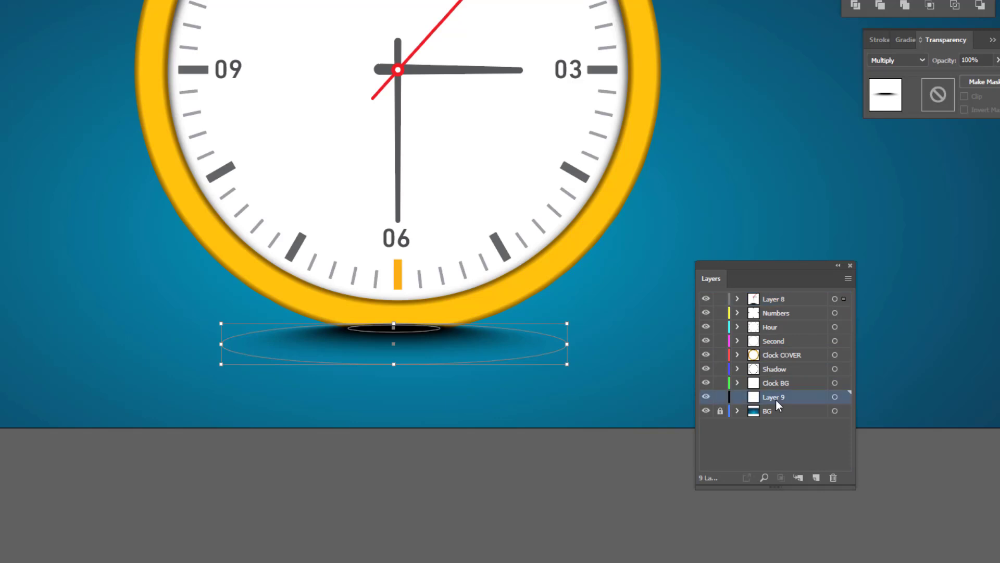
type("Clock Shadow")
key("Return")
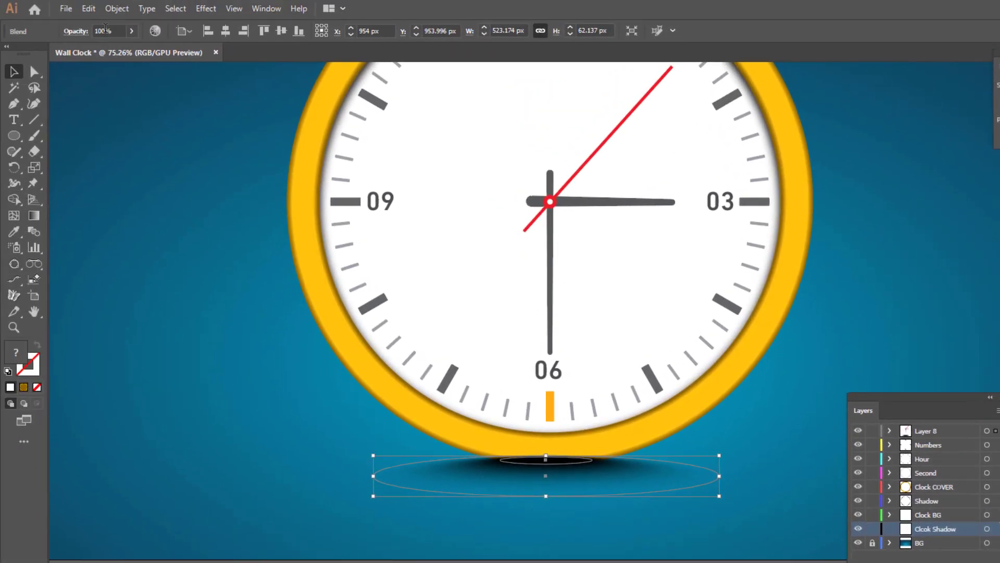
Cut the blended shadow and paste it in place on the Clcok Shadow layer, behind the clock
left_click(116, 8)
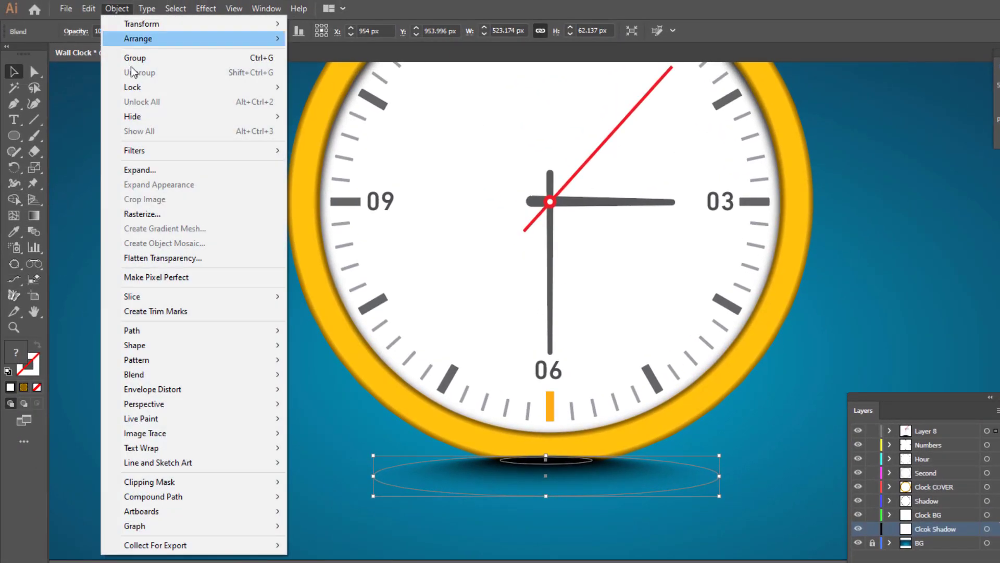
left_click(107, 58)
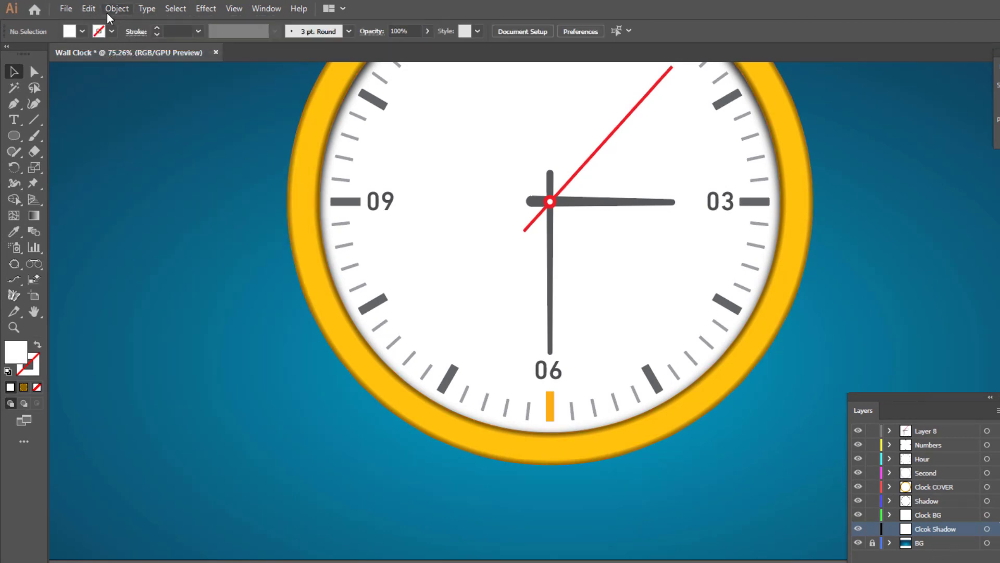
left_click(88, 9)
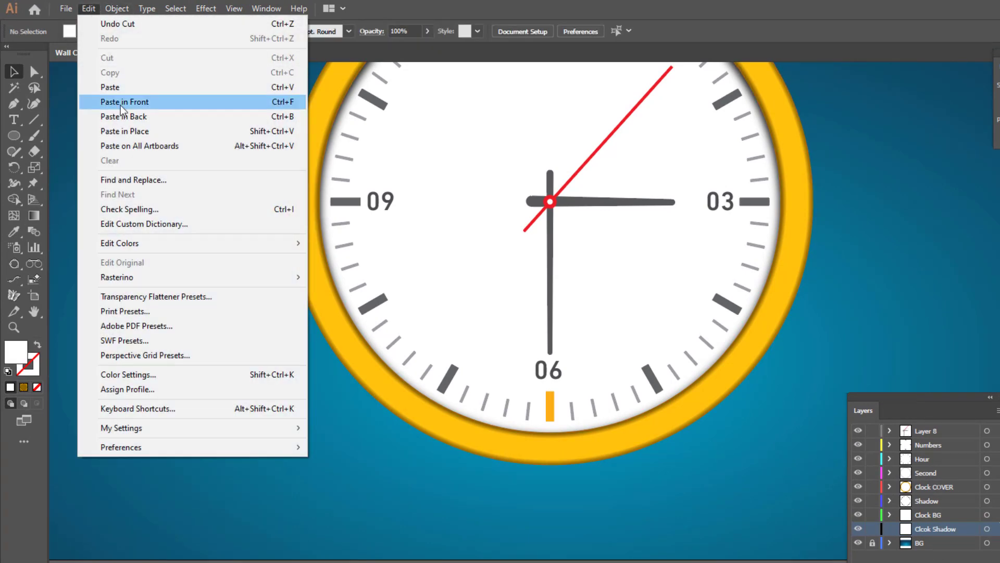
left_click(136, 131)
left_click(703, 508)
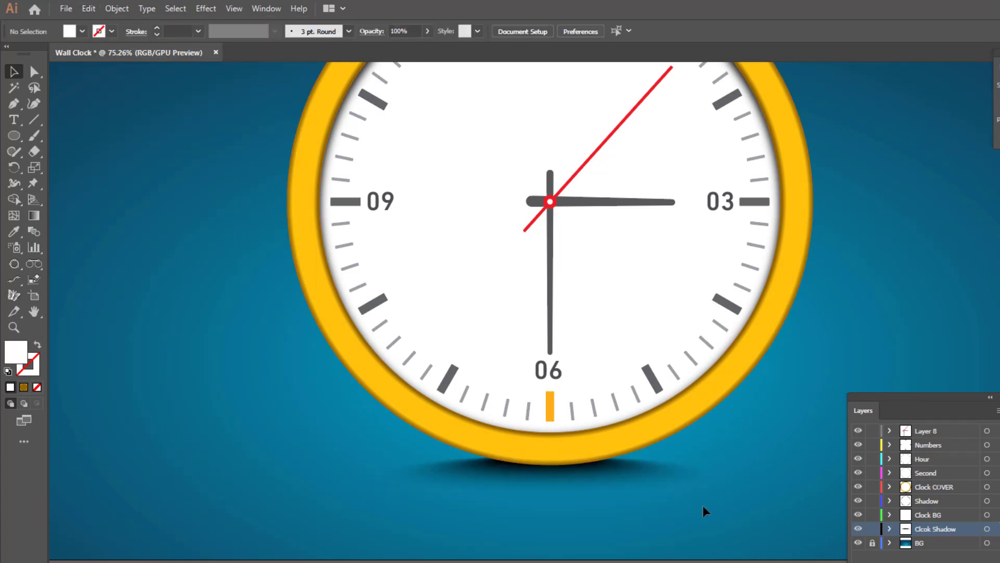
Isolate the shadow blend and widen its outer ellipse symmetrically to about 738 px, keeping its height, and nudge it into position
left_click(691, 478)
right_click(691, 478)
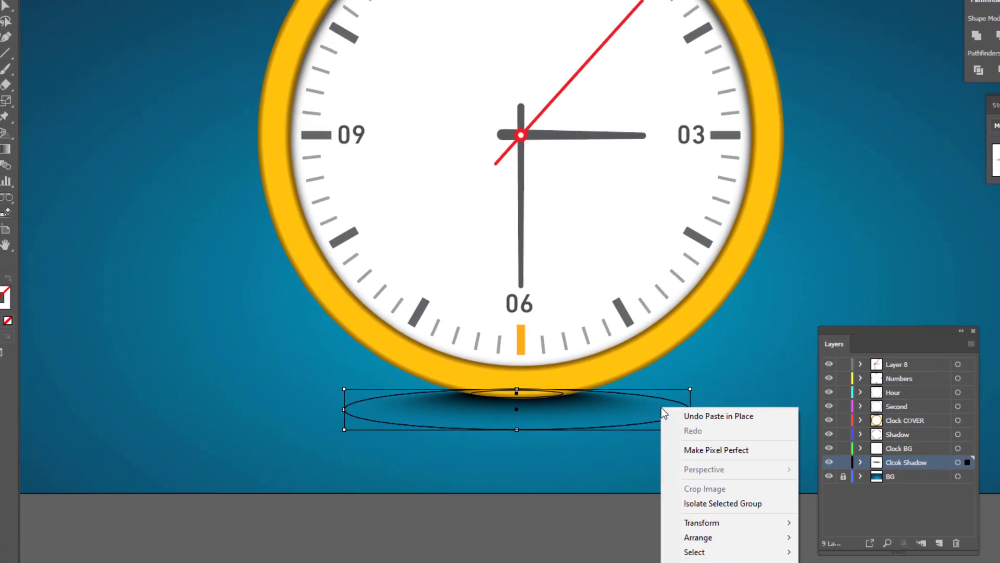
left_click(746, 562)
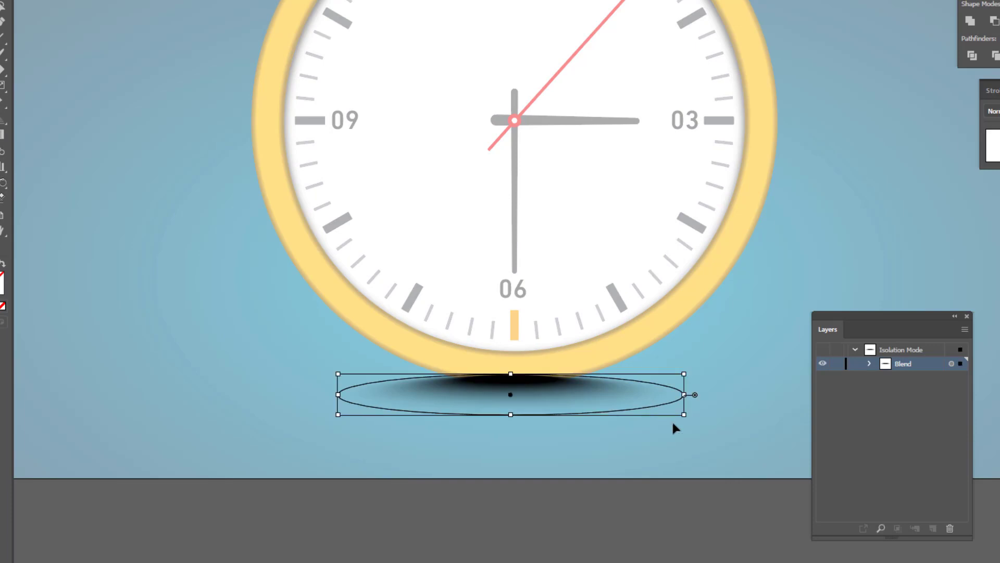
left_click_drag(684, 415, 755, 415)
left_click_drag(609, 413, 610, 415)
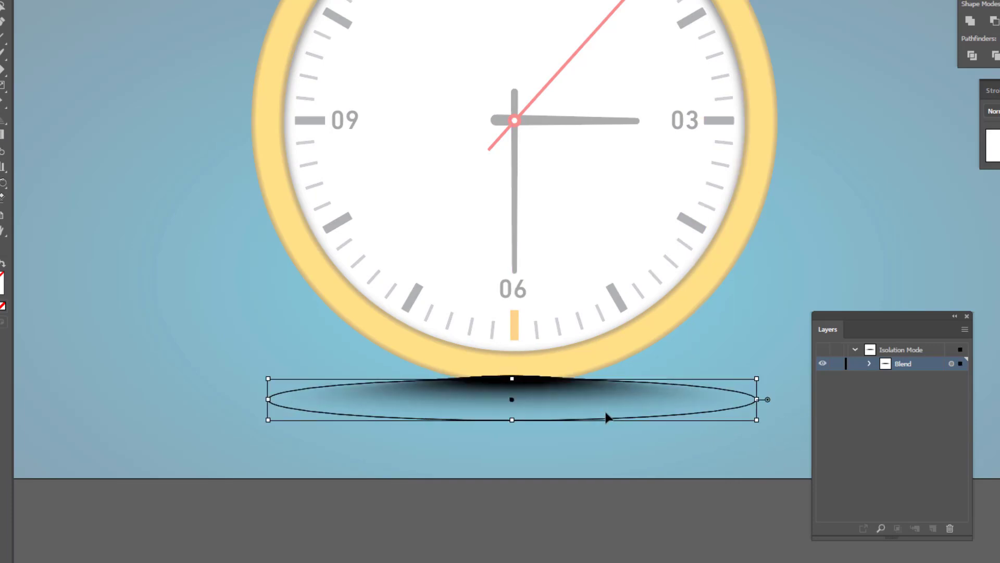
double_click(584, 518)
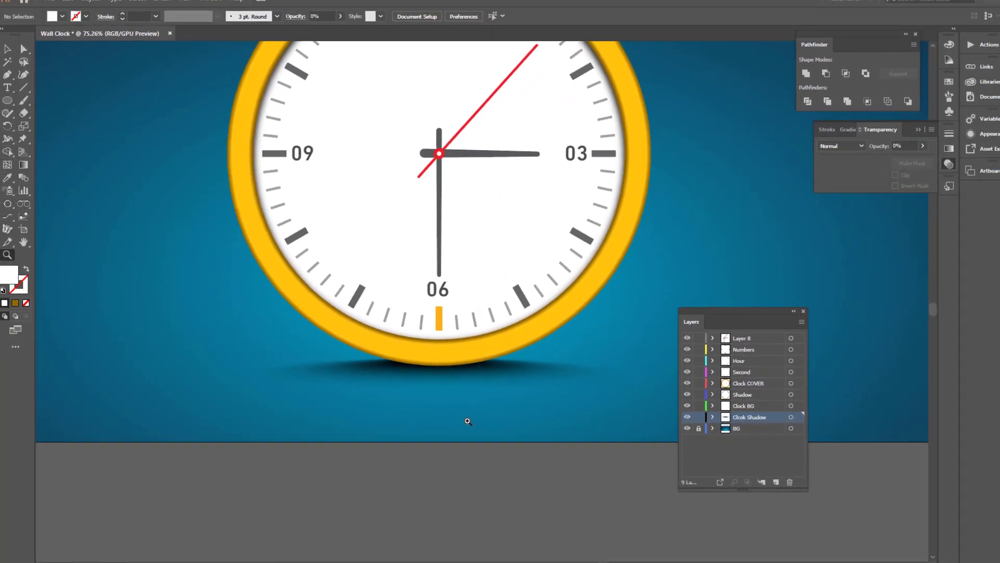
Apply a Gaussian Blur with a 7.8-pixel radius to the shadow blend beneath the clock
key("z")
left_click(551, 449, "alt")
left_click(441, 429, "alt")
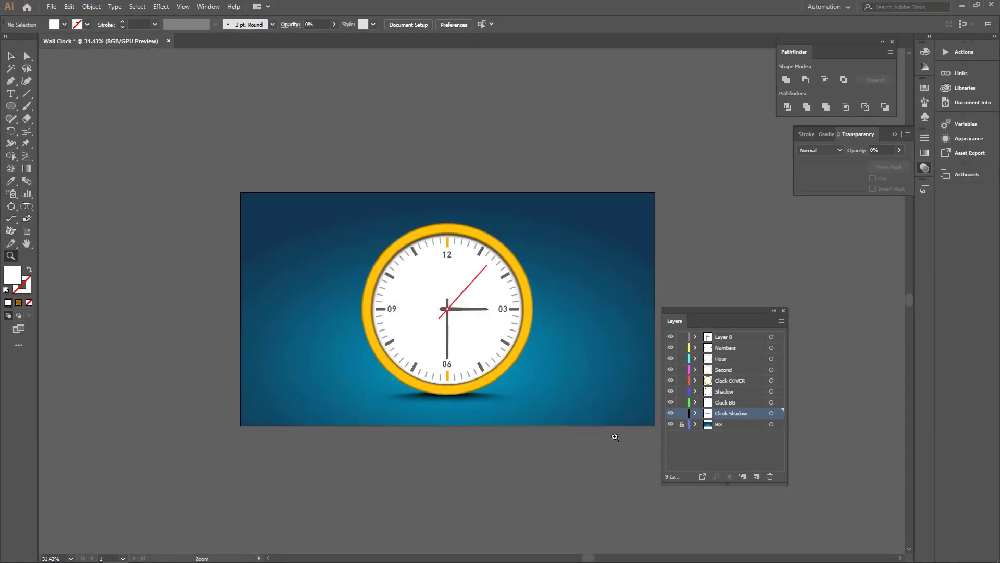
scroll(504, 438, "up", 3)
left_click(516, 352)
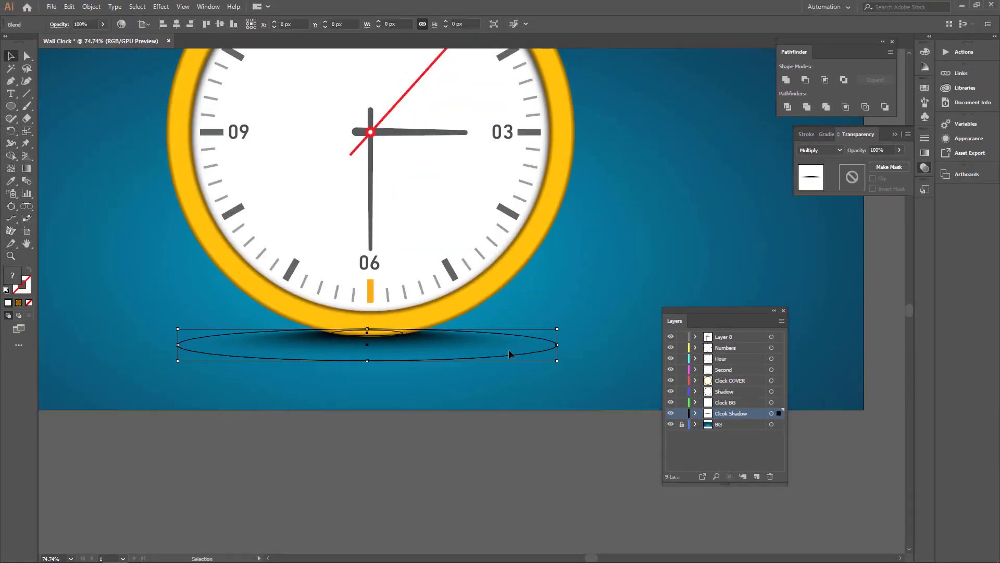
left_click(161, 6)
mouse_move(191, 180)
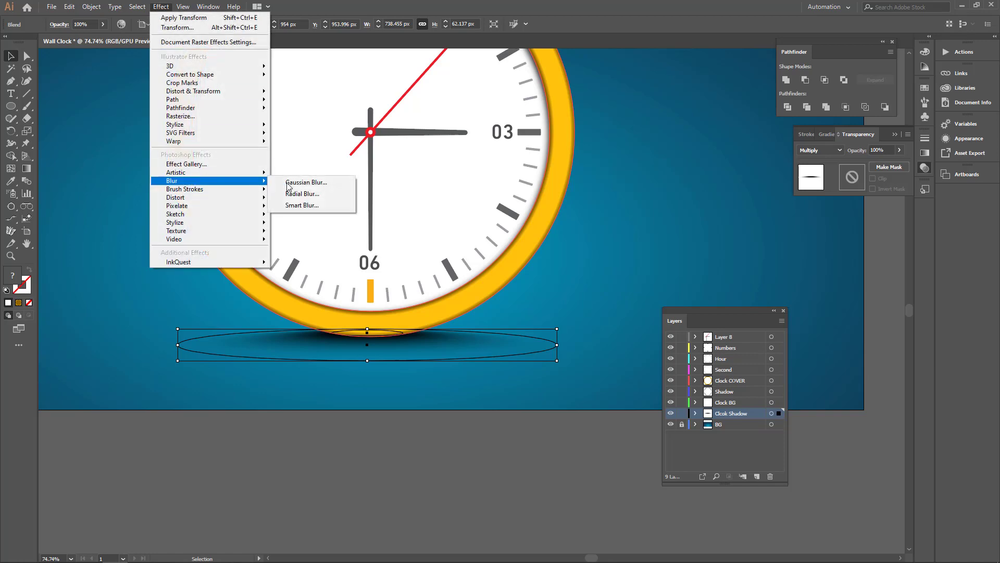
left_click(298, 183)
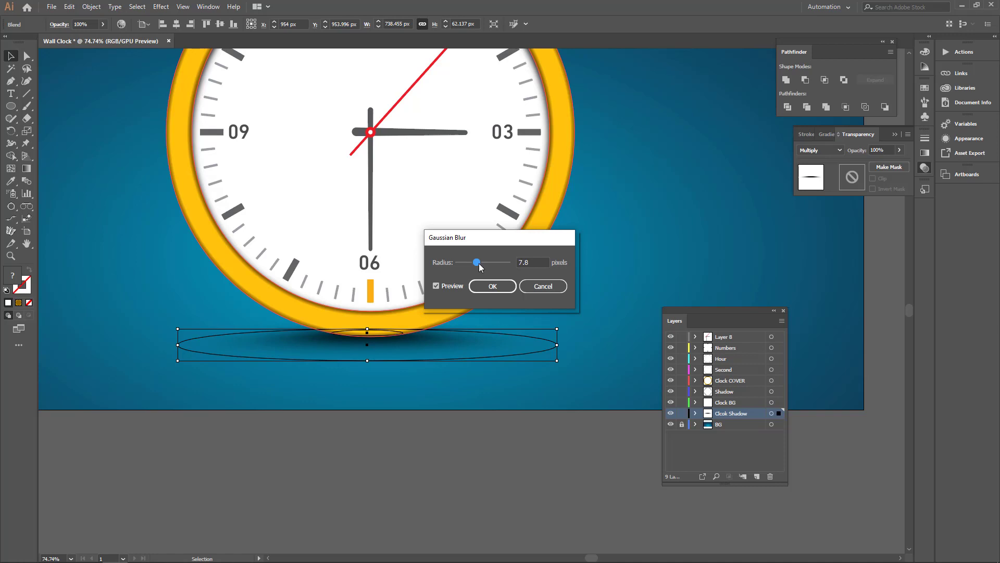
left_click(492, 286)
left_click(488, 437)
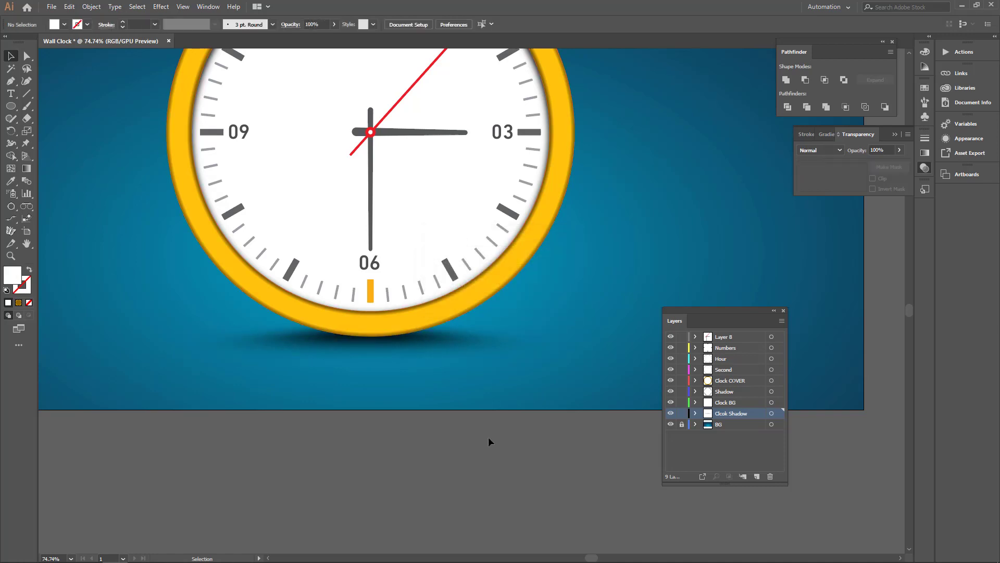
double_click(524, 358)
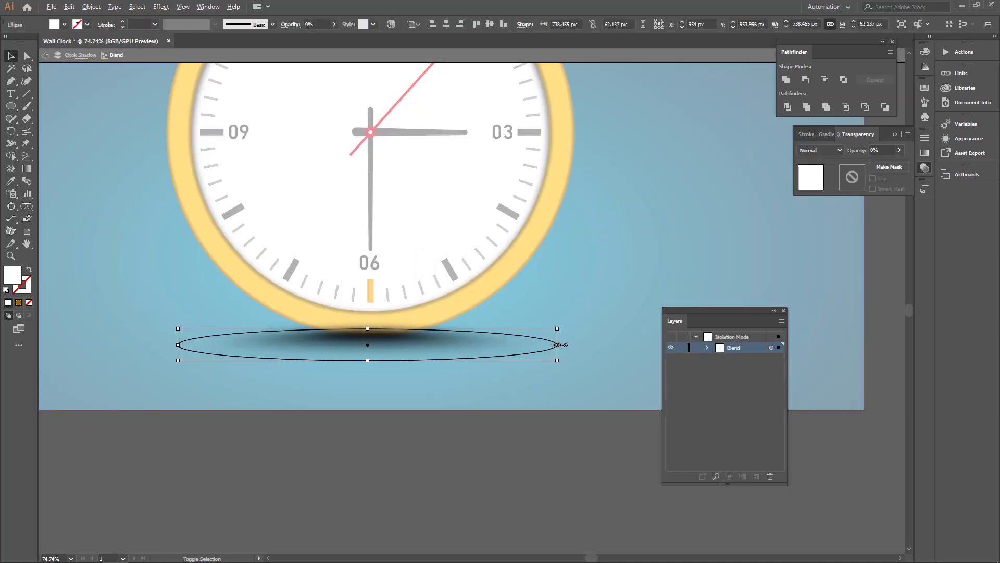
double_click(541, 374)
left_click(435, 346)
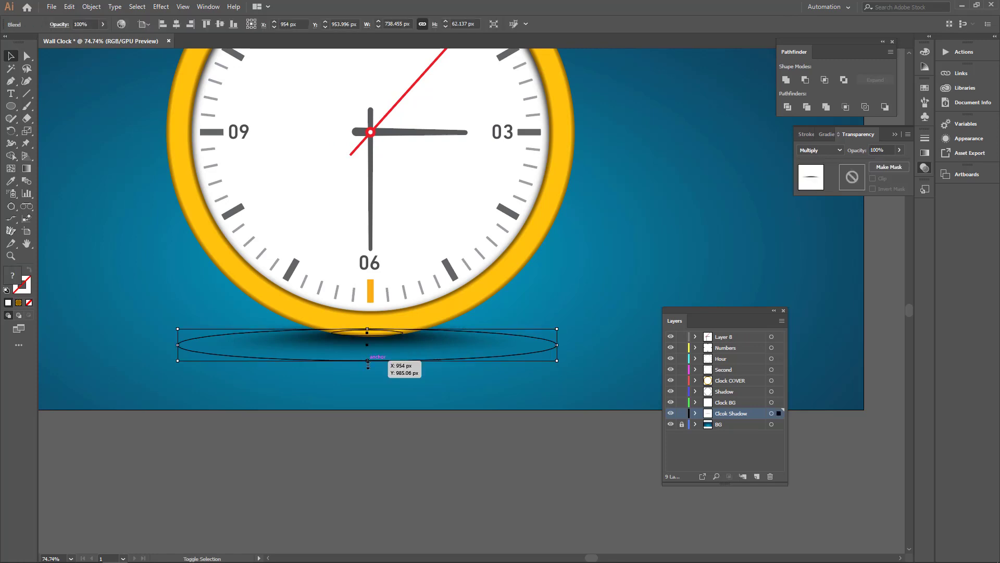
left_click(371, 423)
Hide the layer list and review the whole clock illustration with its softened shadow
key("z")
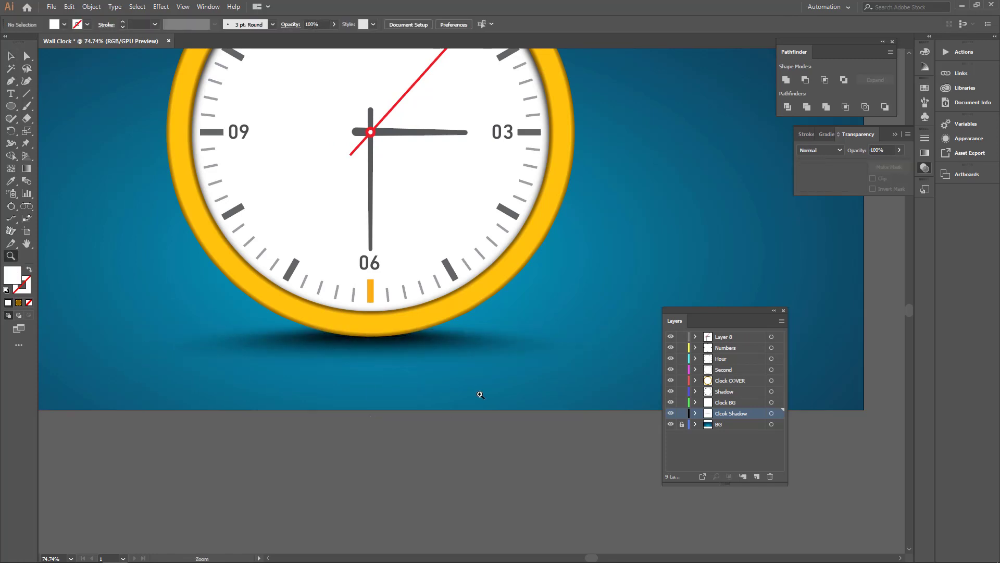
left_click_drag(480, 395, 373, 391)
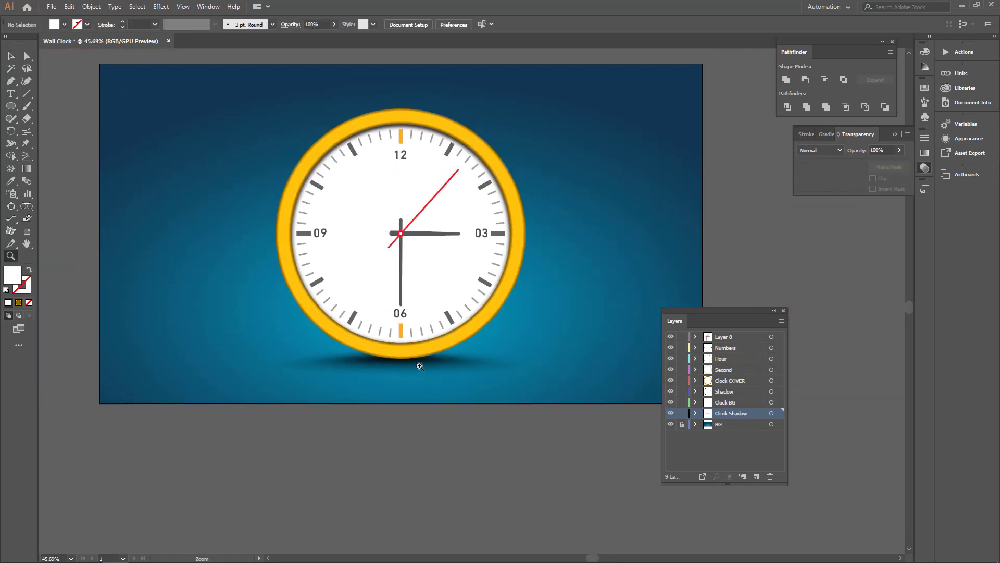
left_click(783, 311)
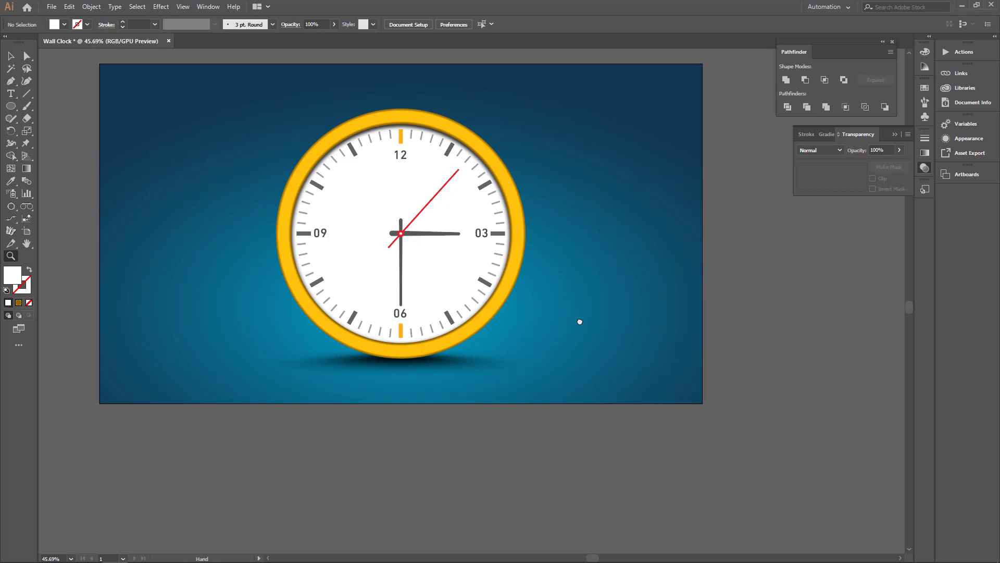
left_click_drag(556, 305, 598, 343)
left_click_drag(502, 299, 584, 325)
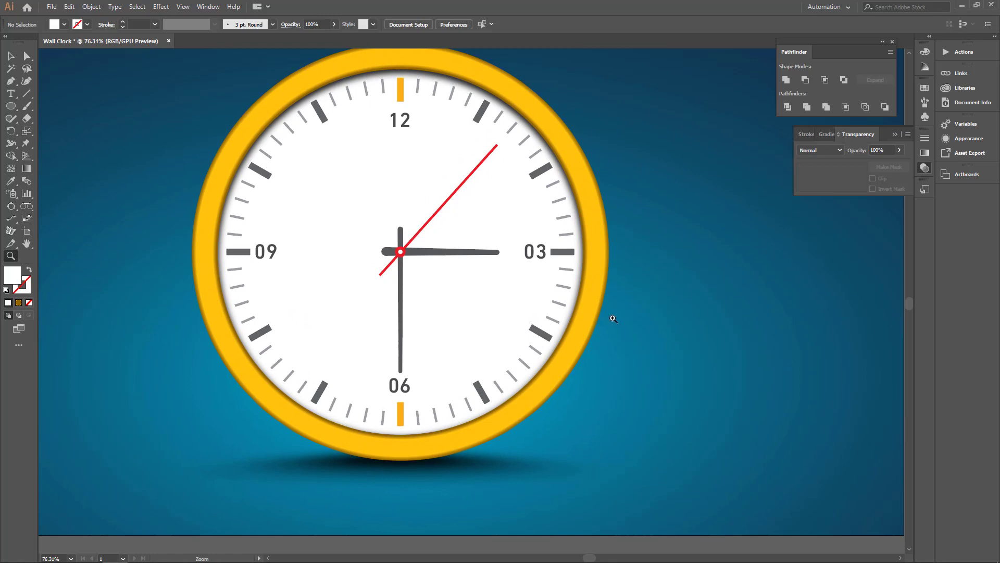